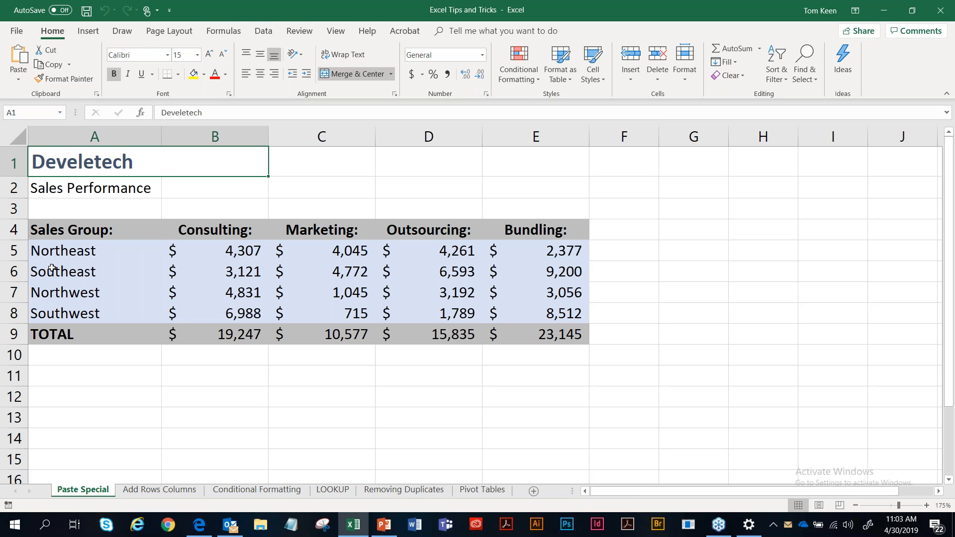
Step: Copy the range A4:B8 and paste it at A3 of a new blank workbook, keeping the source column widths
left_click_drag(39, 233, 189, 311)
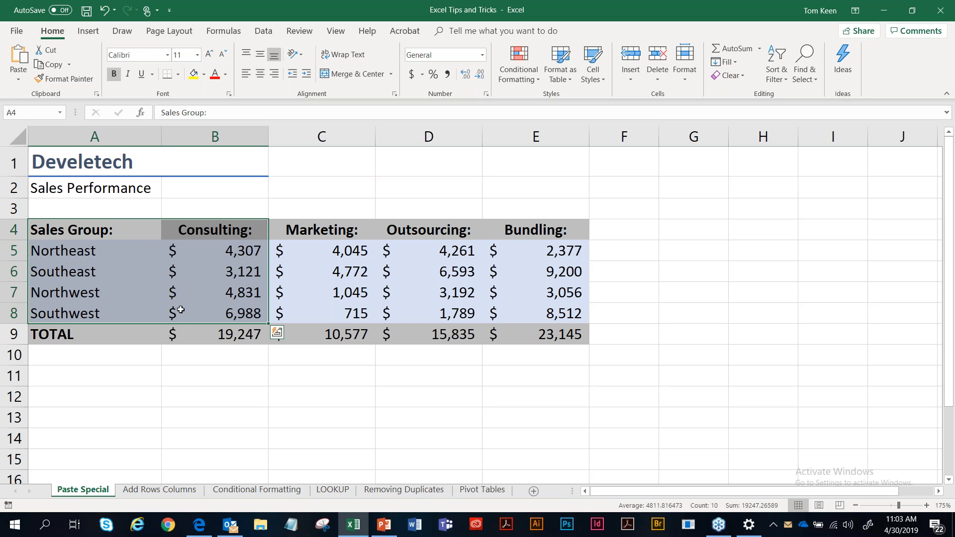
left_click(53, 66)
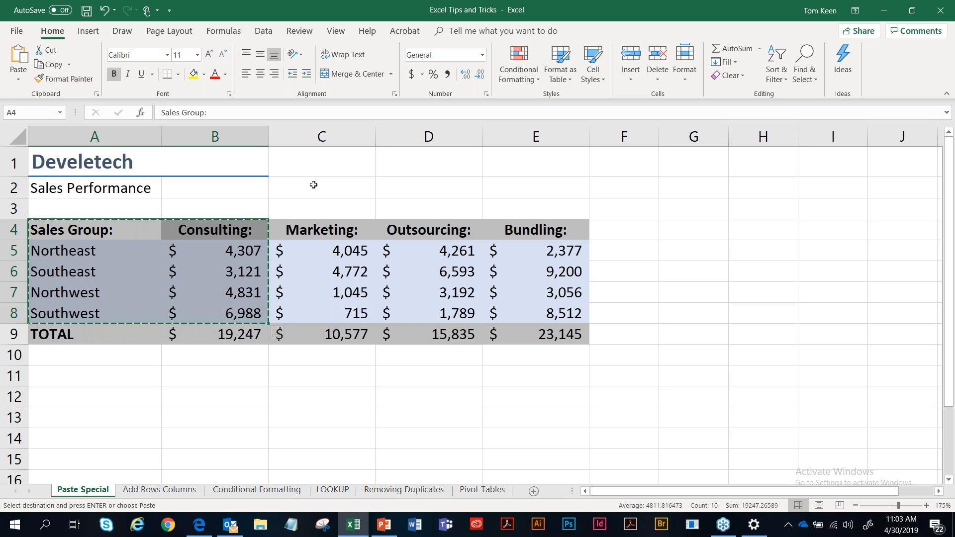
key("ctrl+n")
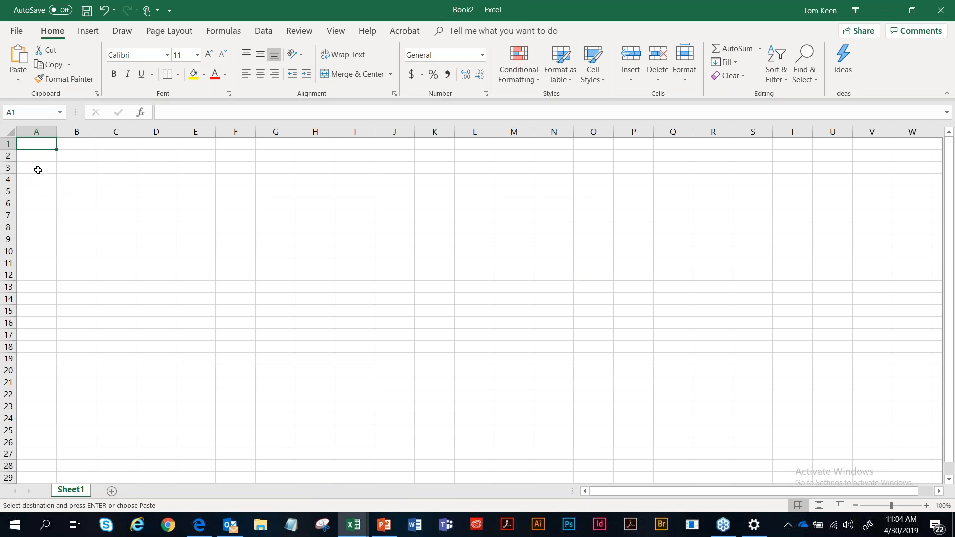
left_click(38, 169)
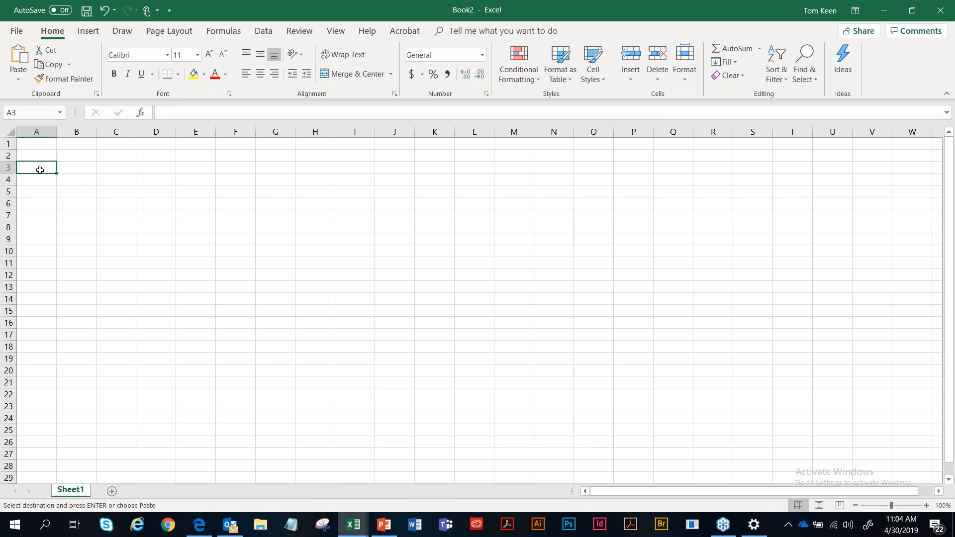
left_click(22, 78)
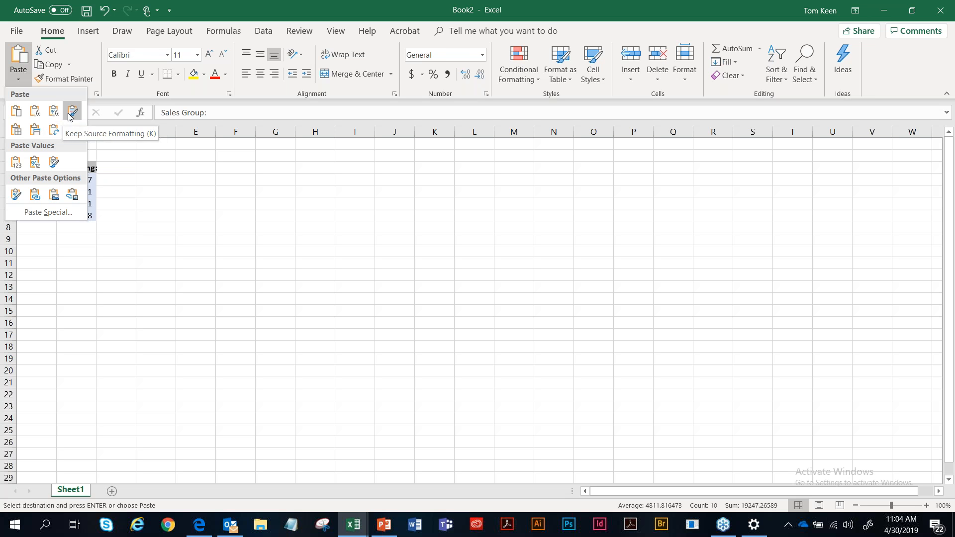
left_click(34, 130)
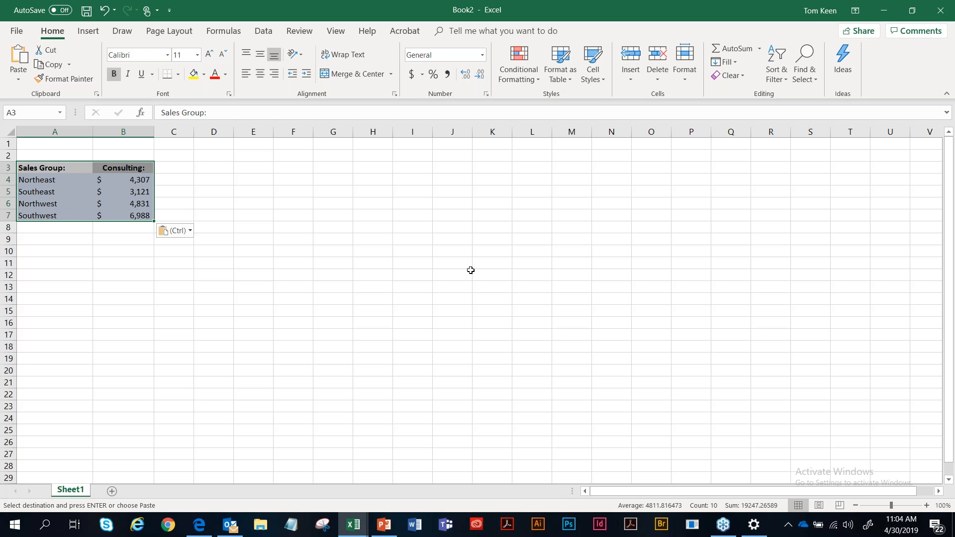
Step: Close the new workbook without saving its changes
key("ctrl+alt+v")
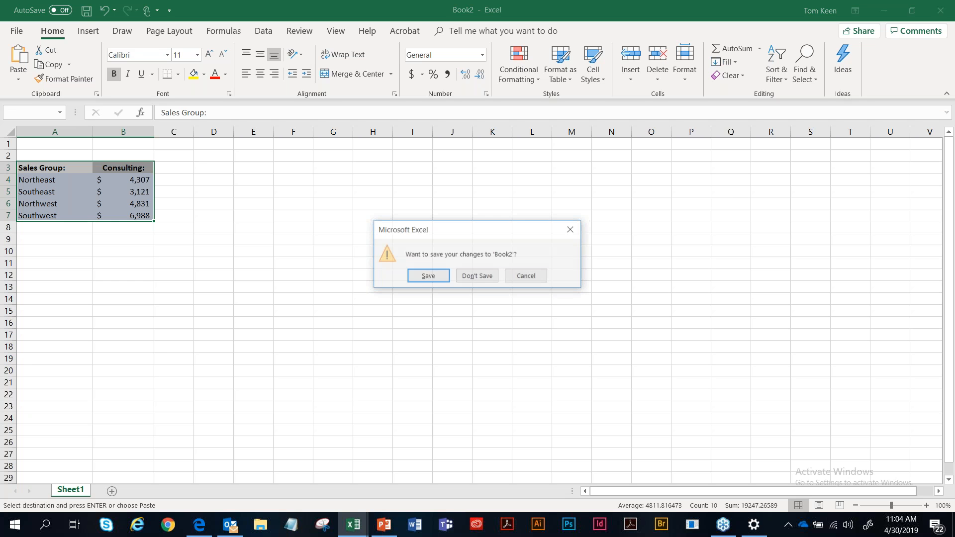
left_click(489, 276)
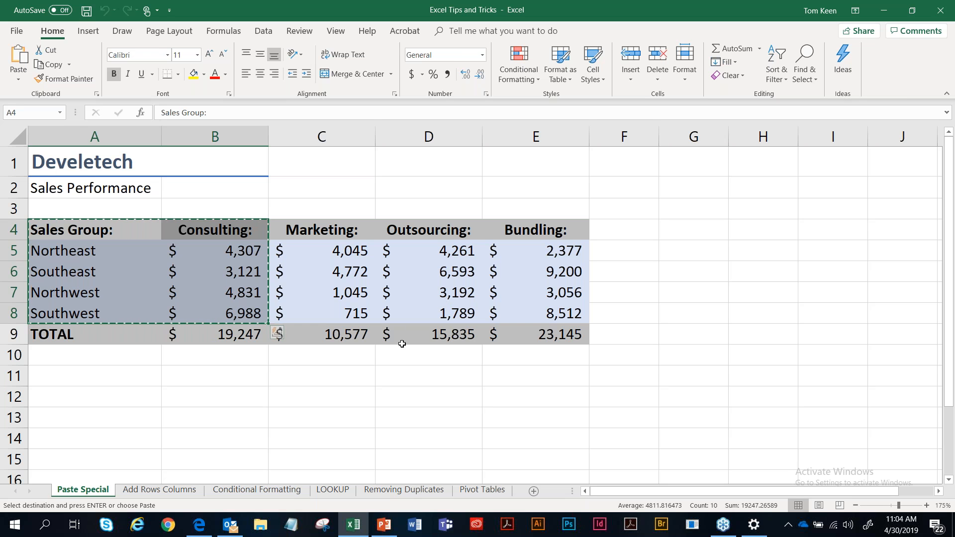
Step: Copy the TOTAL row, cells A9:E9, of the sales table
left_click(232, 339)
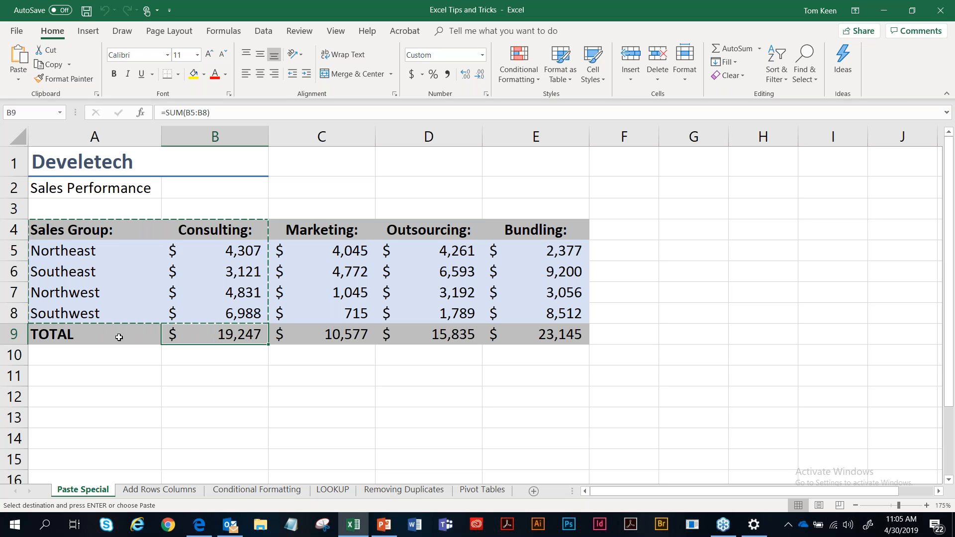
left_click_drag(119, 337, 520, 334)
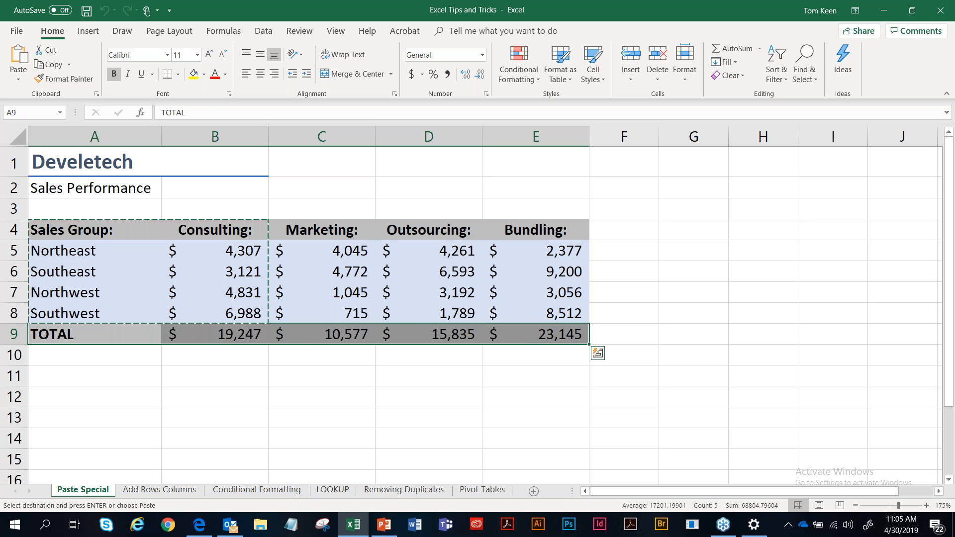
left_click(62, 77)
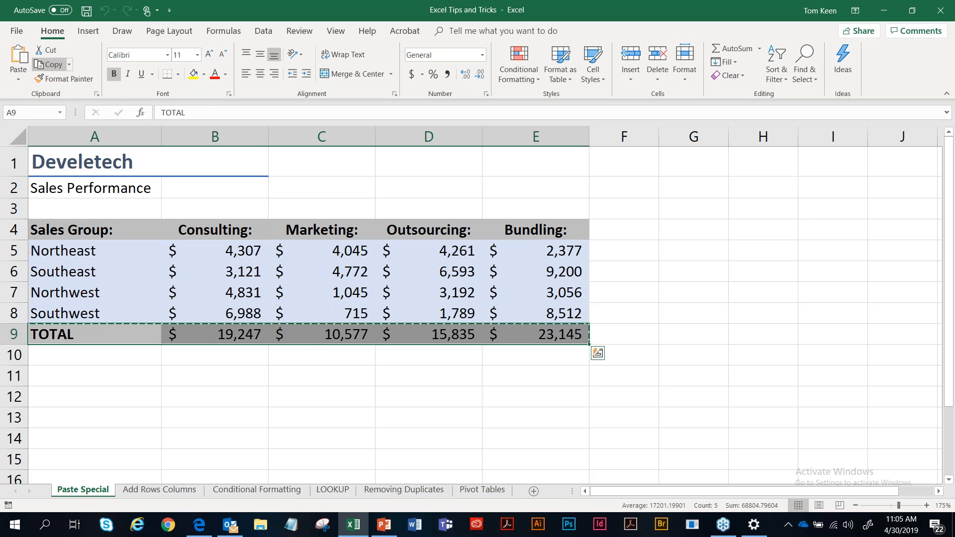
left_click(19, 76)
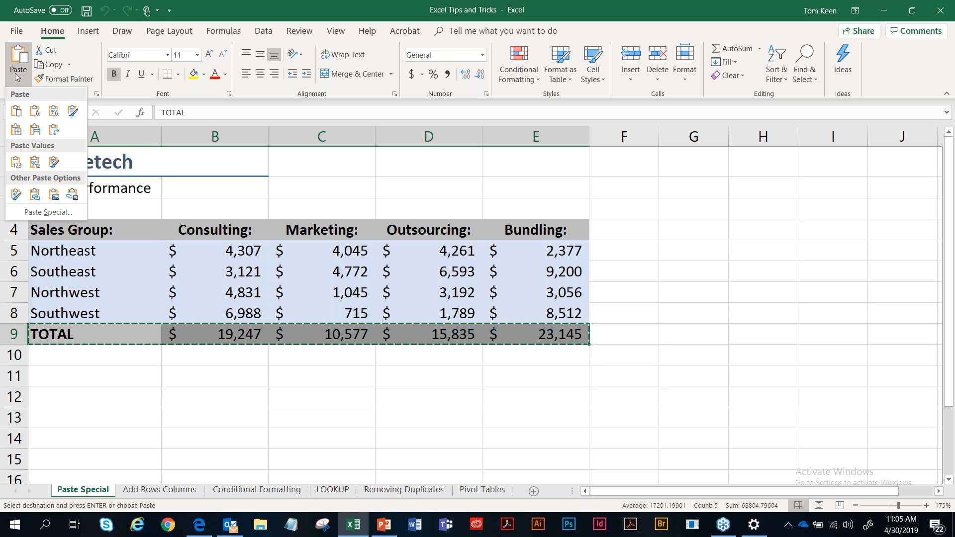
left_click(50, 213)
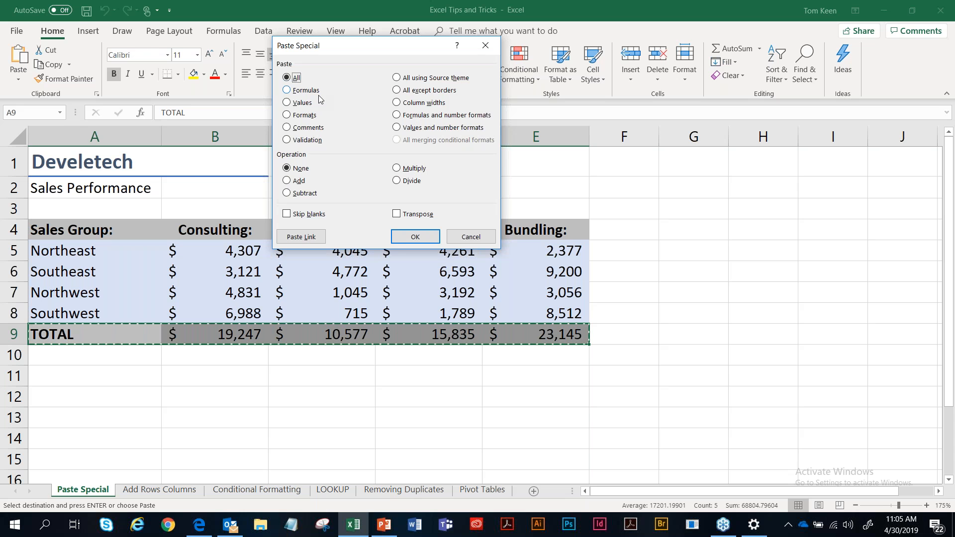
left_click(288, 104)
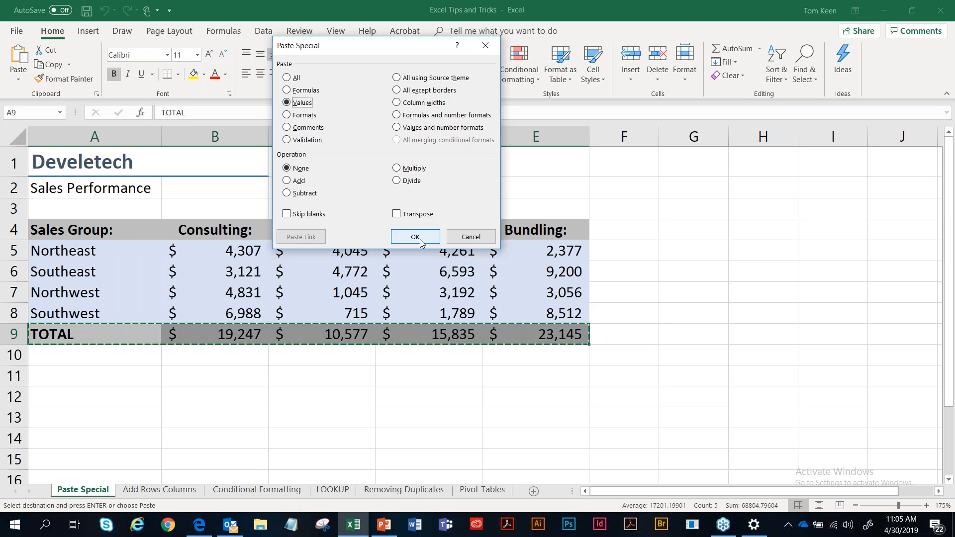
left_click(465, 237)
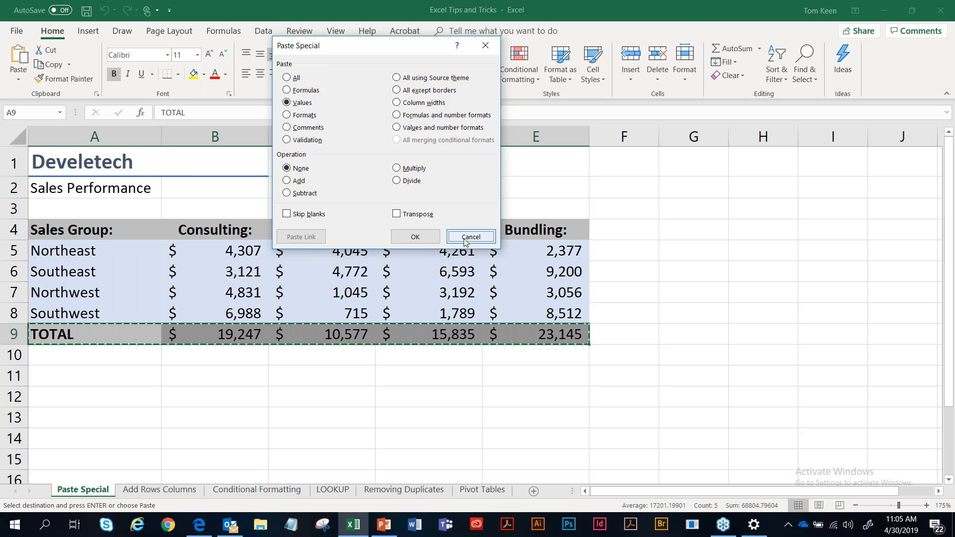
Step: Paste the copied TOTAL row at cell A13 as values only, using Paste Special
left_click(79, 421)
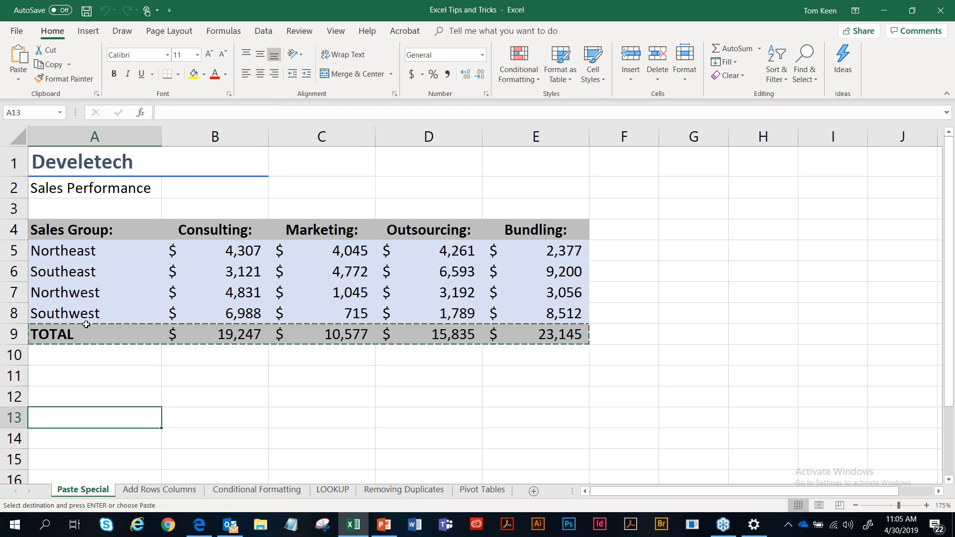
left_click(18, 78)
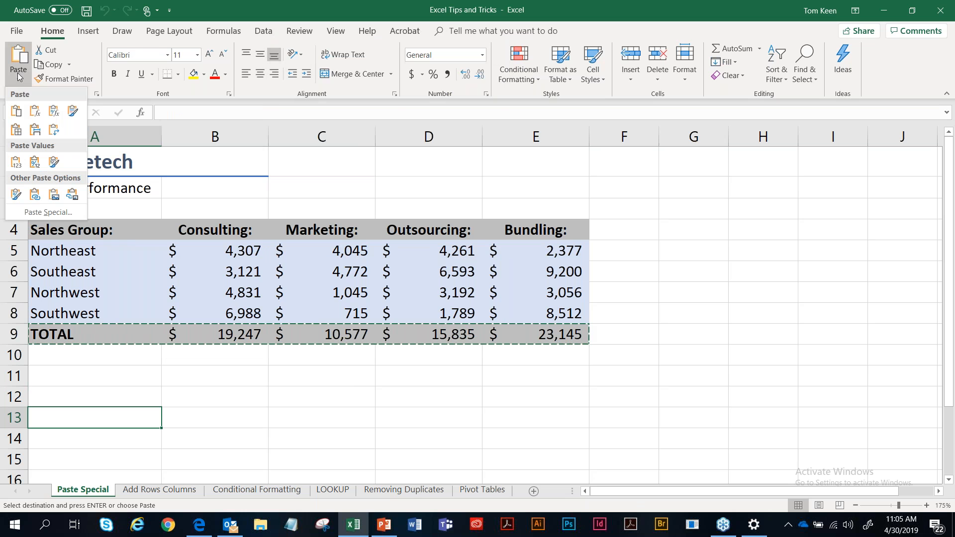
left_click(40, 212)
left_click(286, 103)
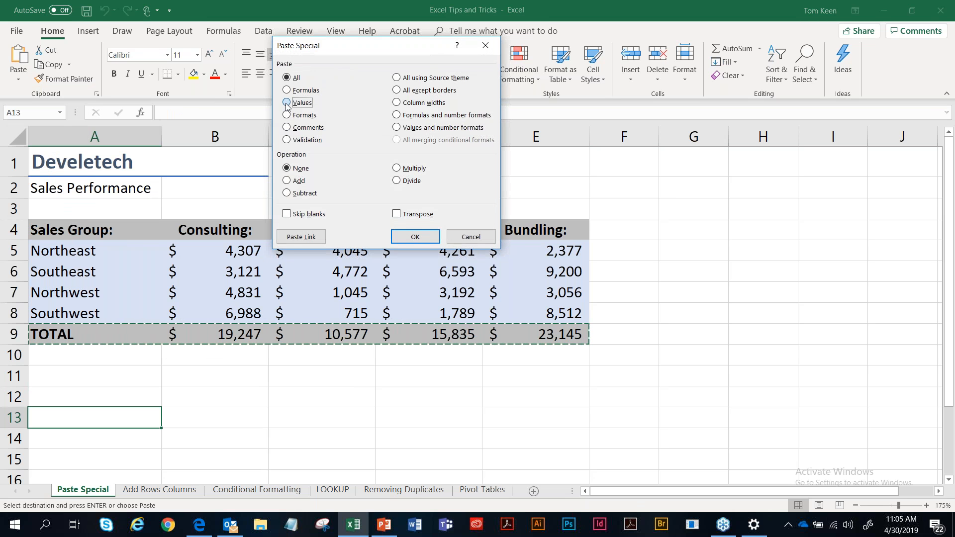
left_click(416, 236)
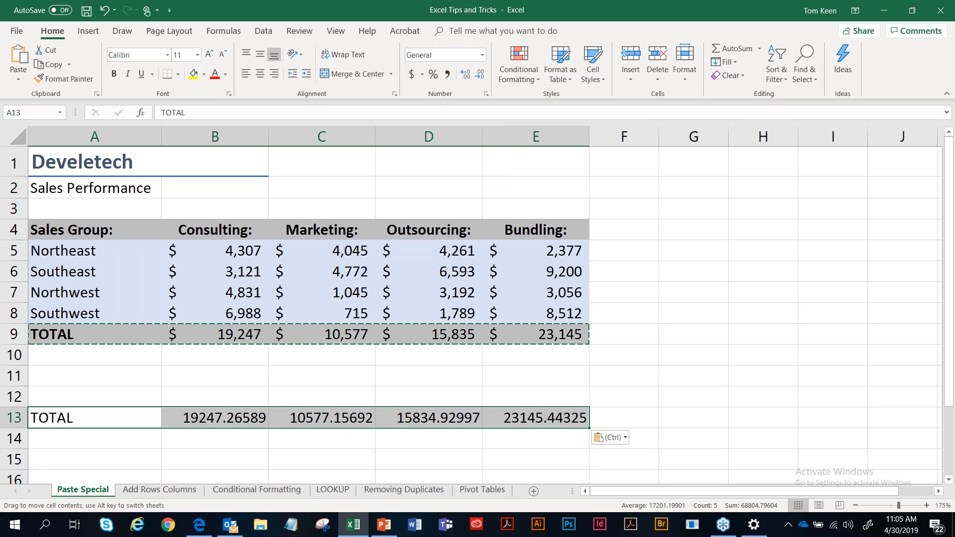
Step: Check the formula bar content of B13 and delete the pasted totals in A13:E13
left_click(239, 420)
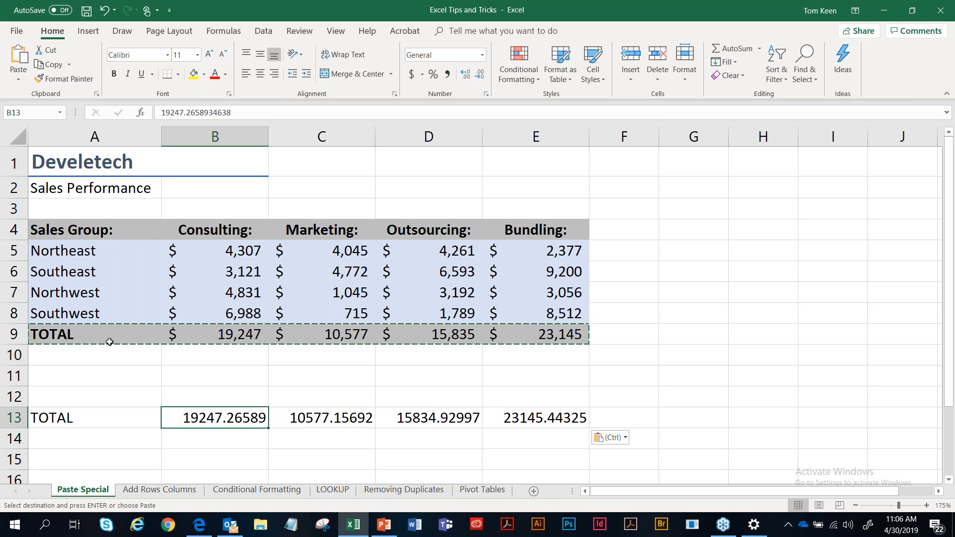
left_click_drag(109, 420, 497, 421)
key("Delete")
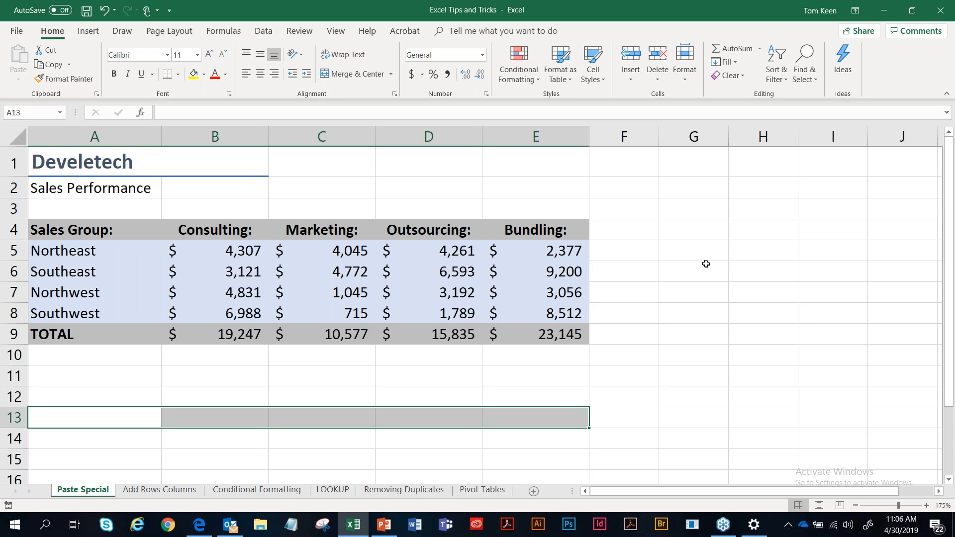
Step: Copy the sales table range A4:E8 and paste it transposed at cell H4
scroll(705, 263, "down", 3)
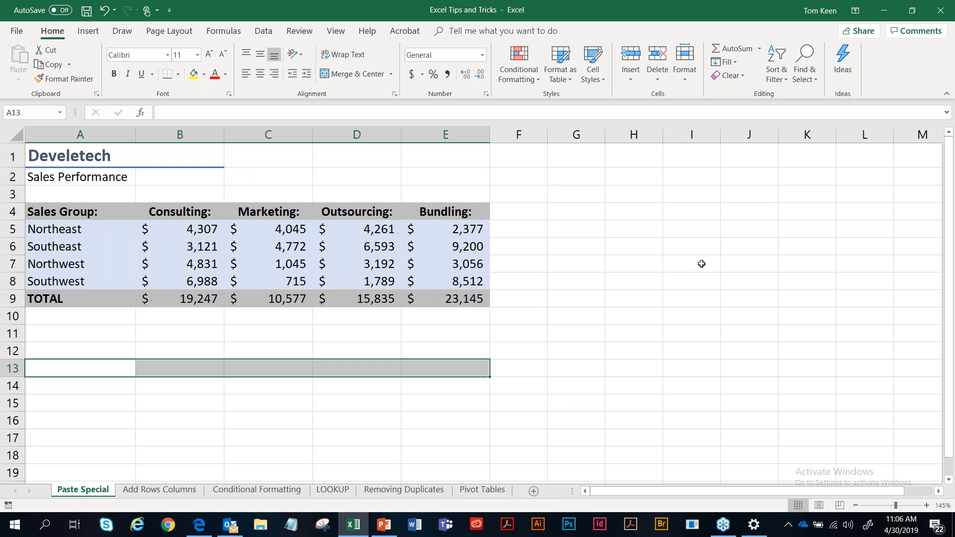
scroll(700, 264, "down", 1)
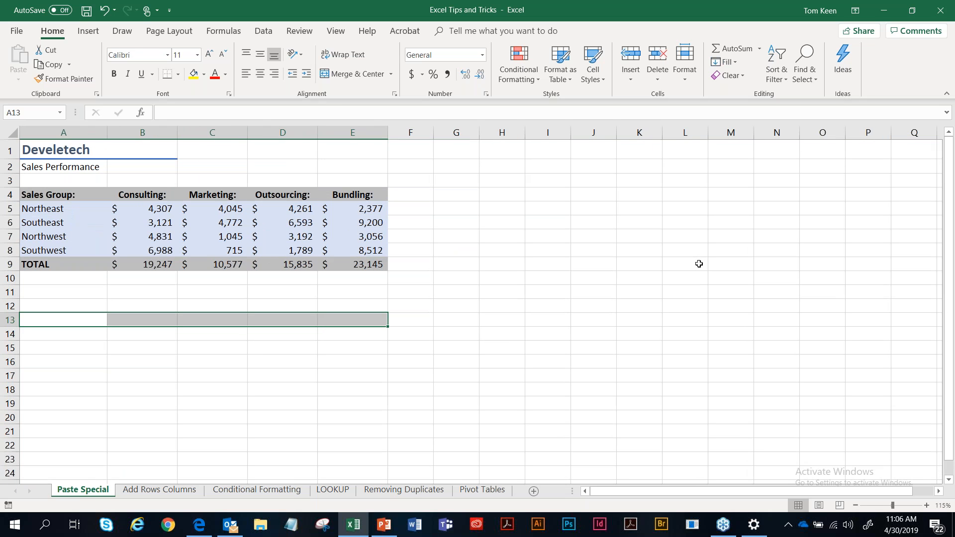
left_click(59, 197)
left_click_drag(59, 197, 329, 244)
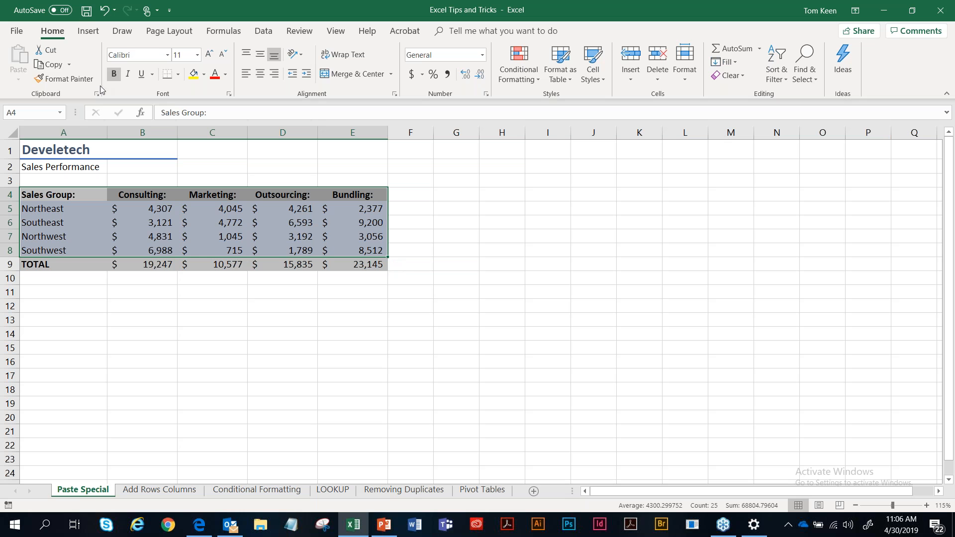
left_click(56, 66)
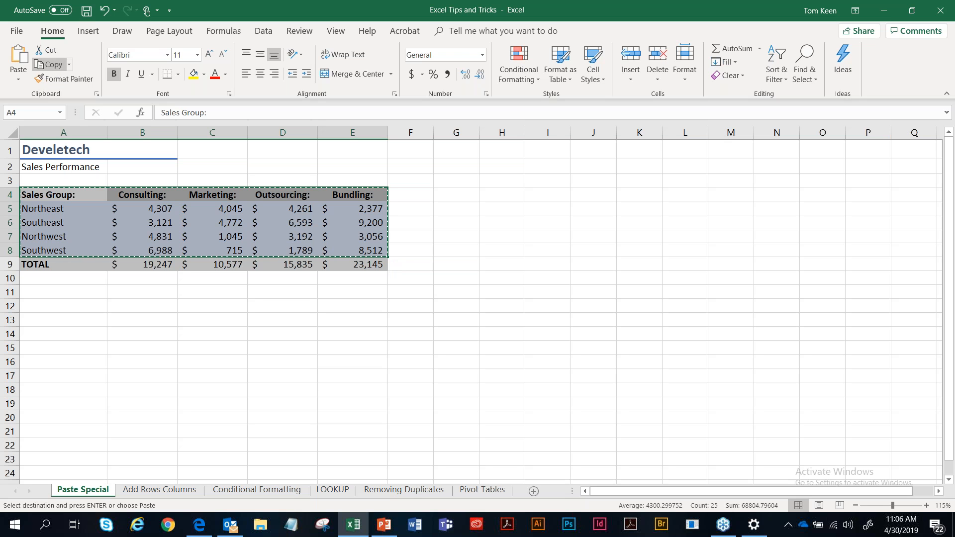
left_click(500, 195)
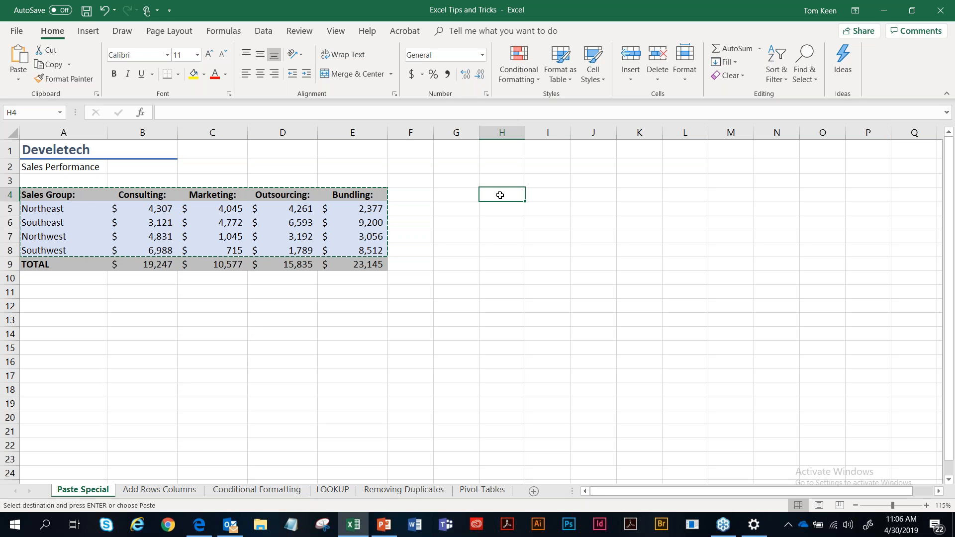
left_click(19, 74)
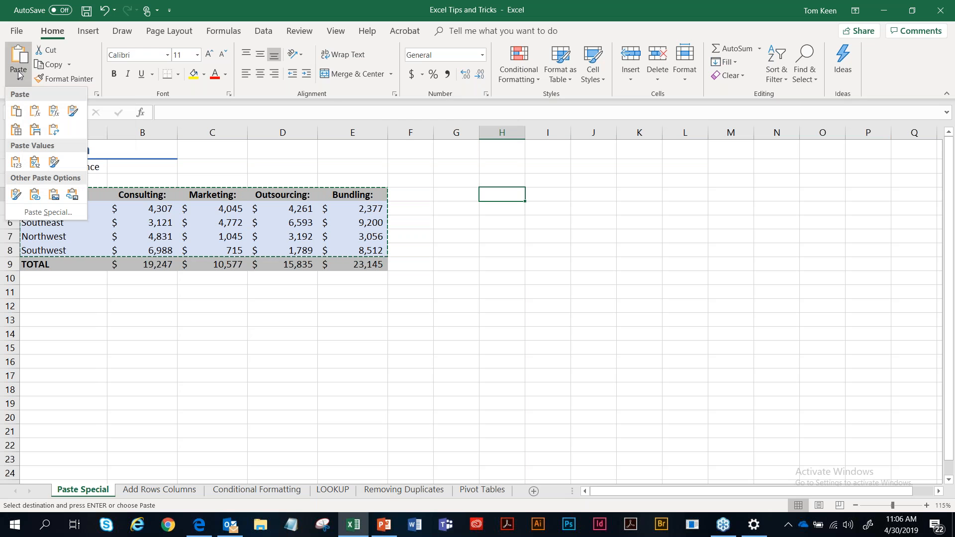
left_click(55, 130)
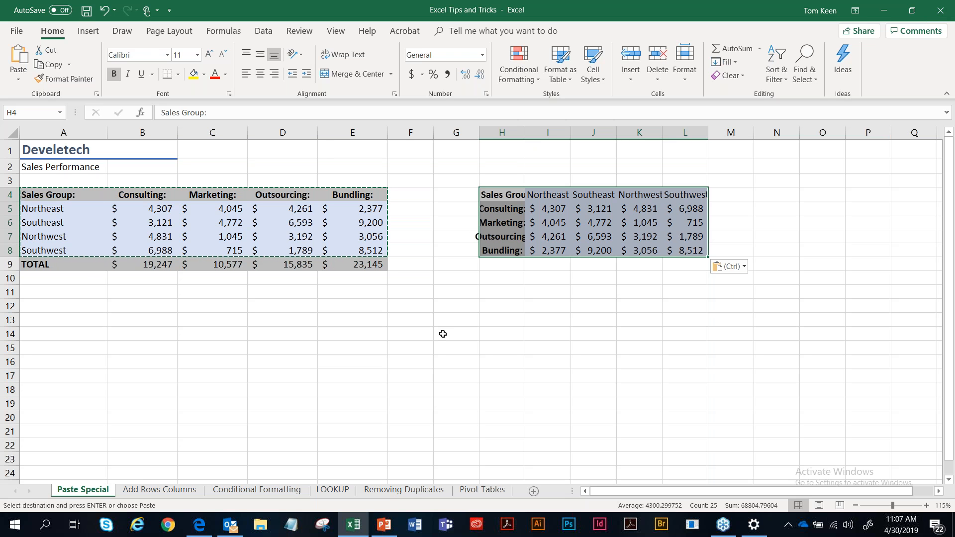
Step: Switch to PowerPoint and advance to the Add Multiple Rows & Columns slide, then return to Excel and open the Add Rows Columns sheet
left_click(384, 524)
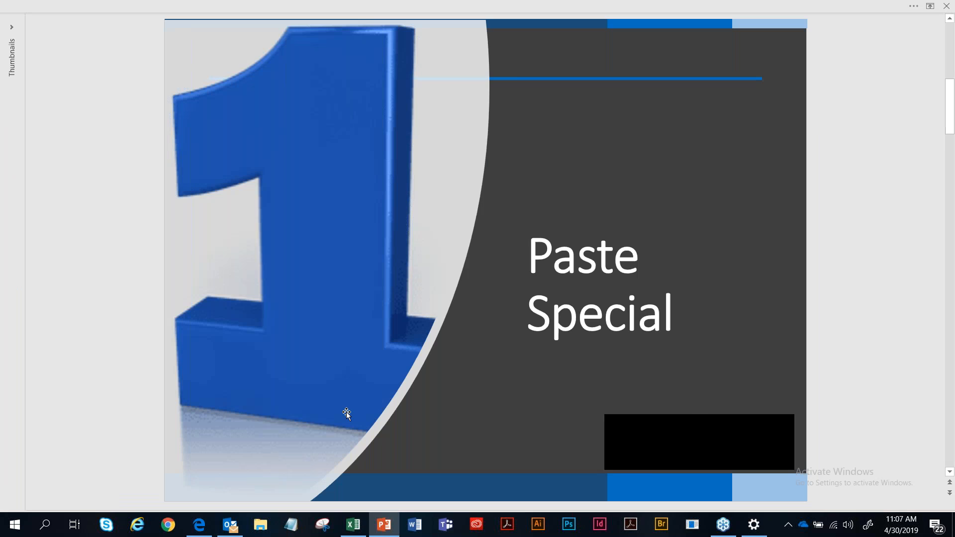
left_click(346, 412)
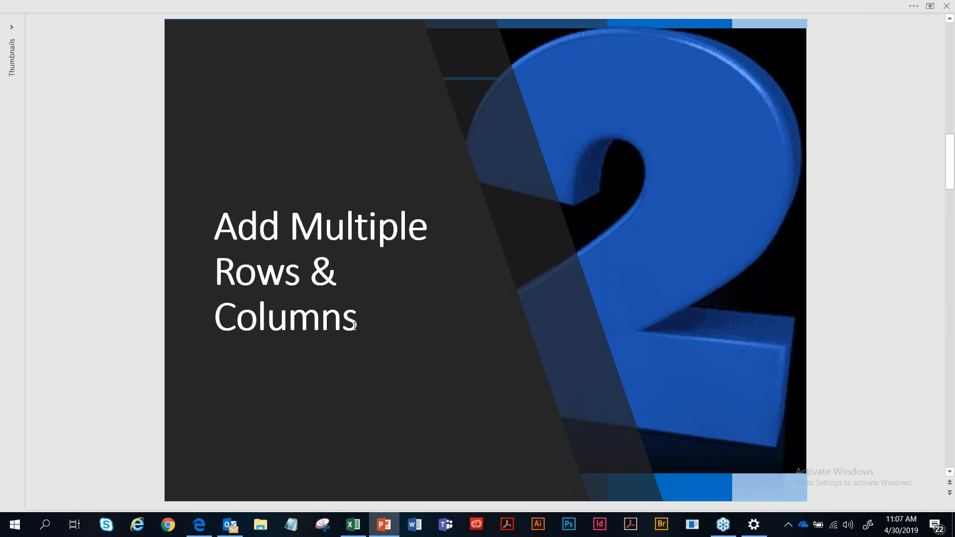
left_click(361, 529)
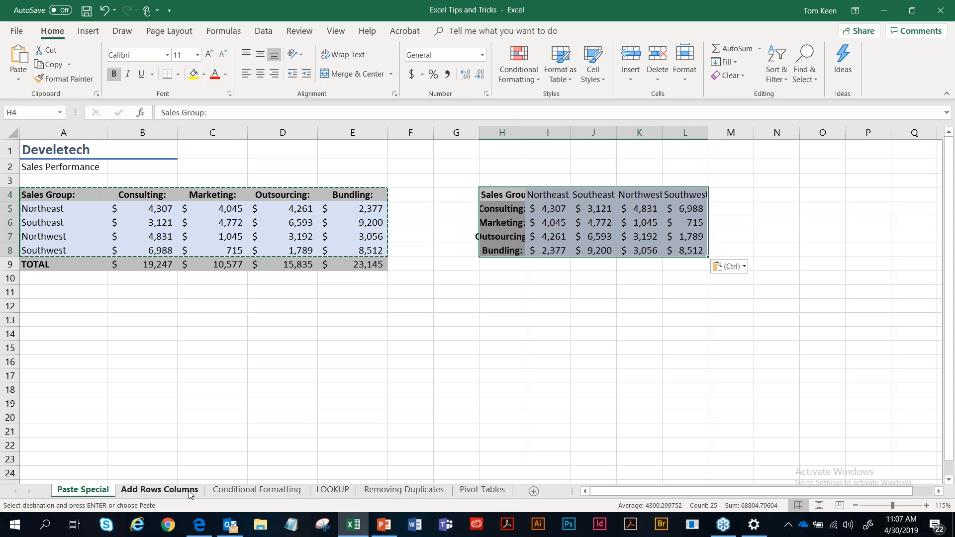
left_click(189, 492)
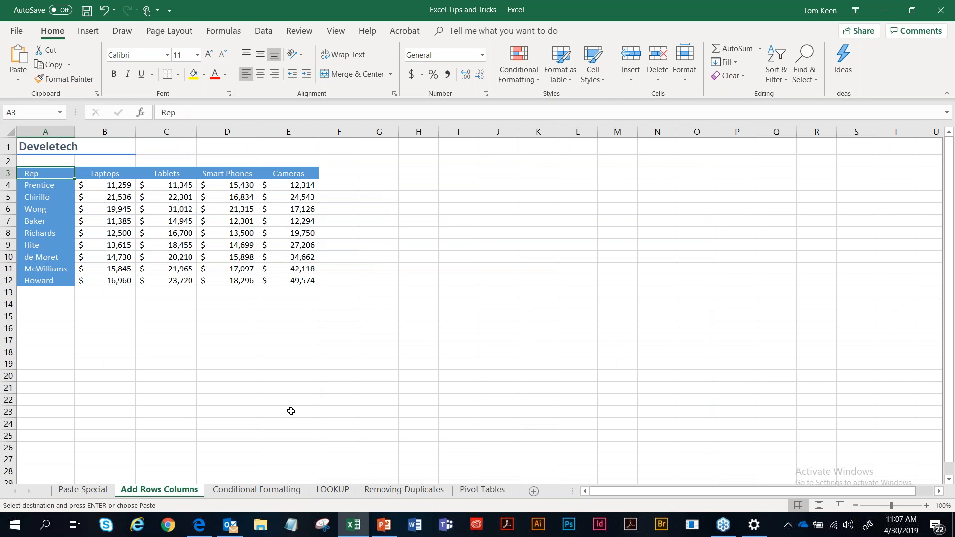
Step: Insert one blank sheet row above row 7 of the sales table
left_click(7, 233)
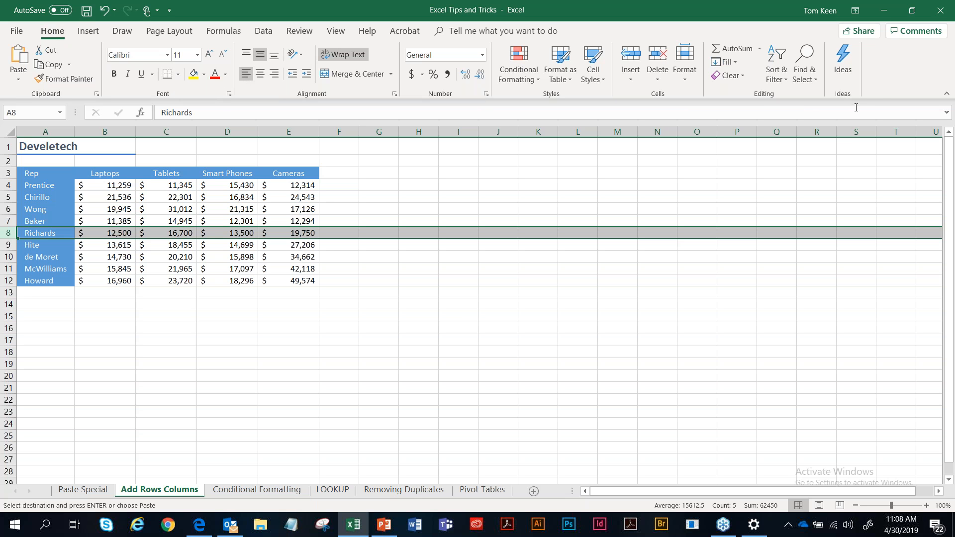
left_click(629, 77)
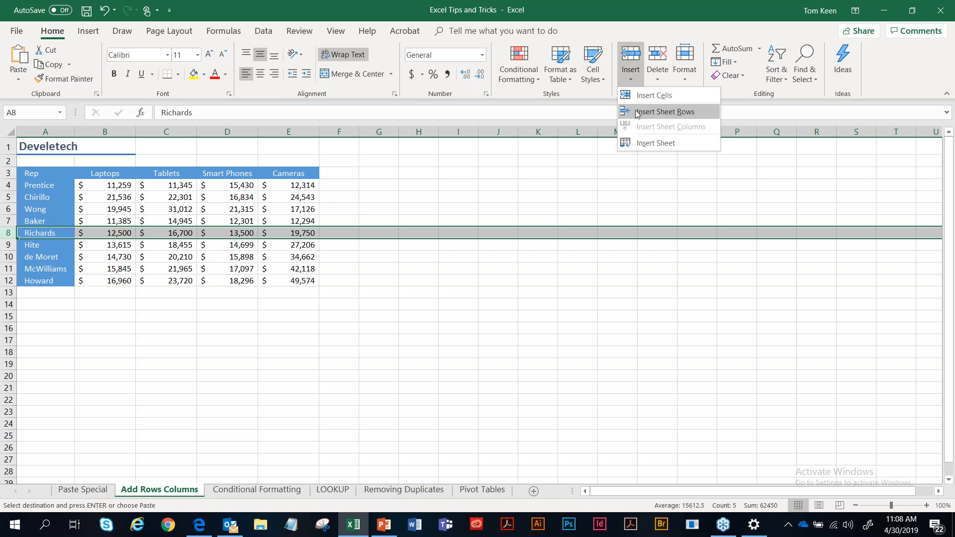
right_click(5, 226)
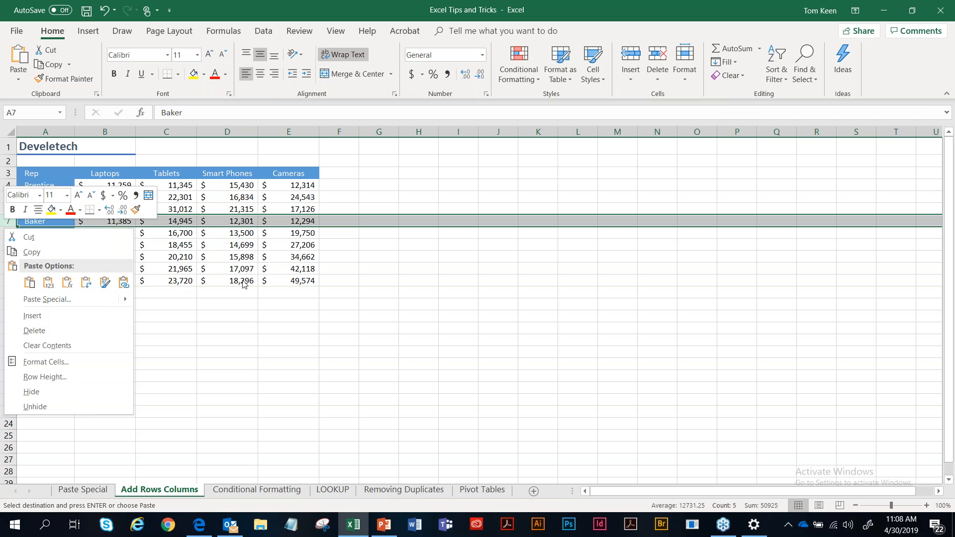
key("Escape")
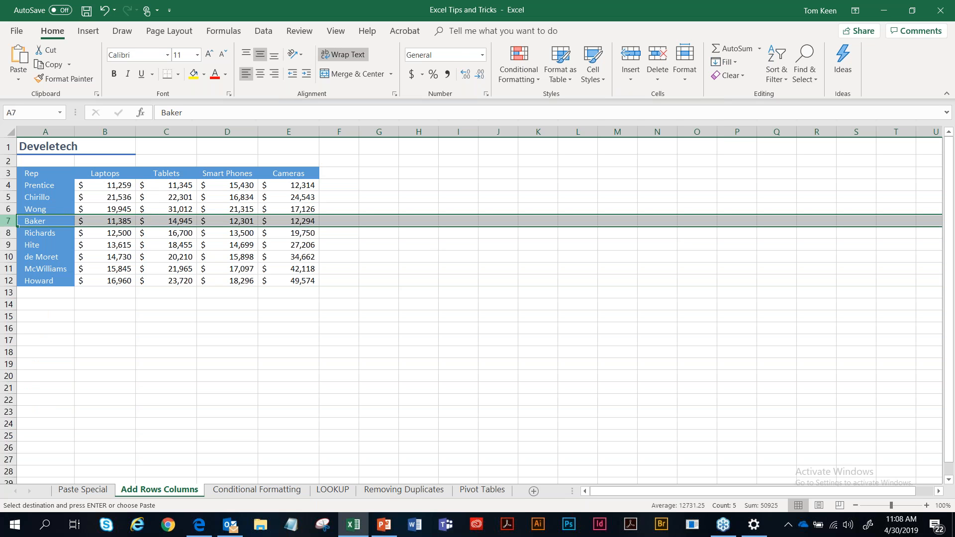
key("ctrl+shift+plus")
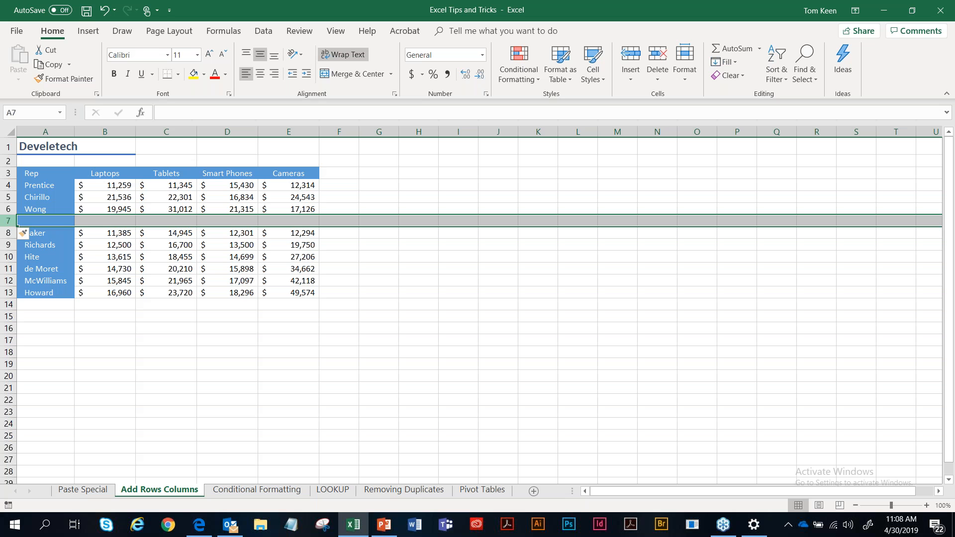
Step: Insert a blank column before the Smart Phones column, and undo both the column and the row insertion
left_click(226, 131)
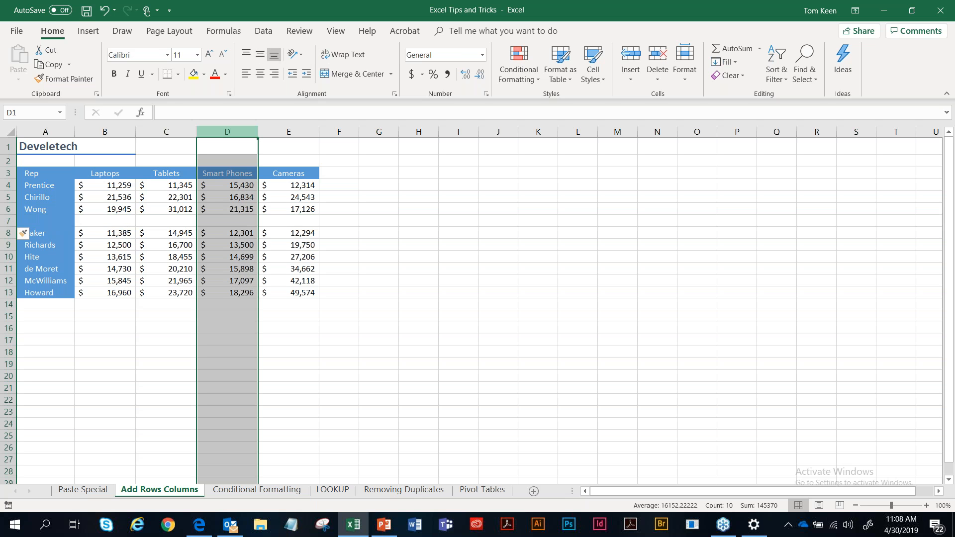
key("ctrl+shift+plus")
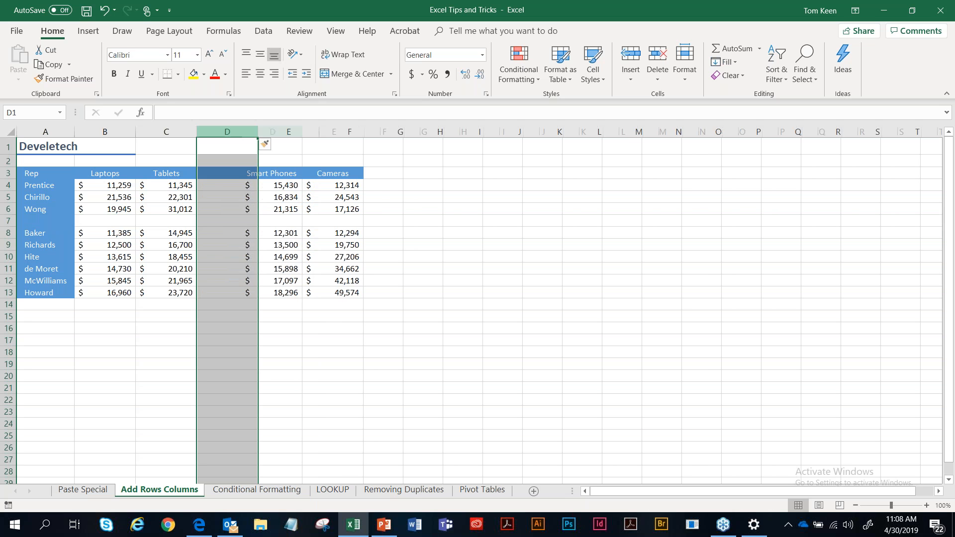
key("ctrl+z")
key("ctrl+z")
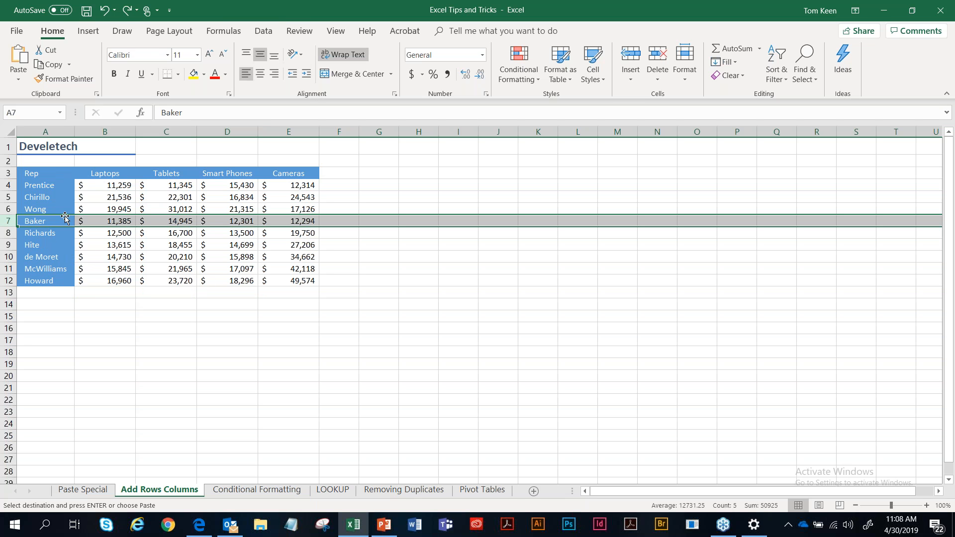
Step: Insert three blank rows at once above row 5 by selecting rows 5 to 7, and undo the insertion
left_click_drag(7, 197, 8, 222)
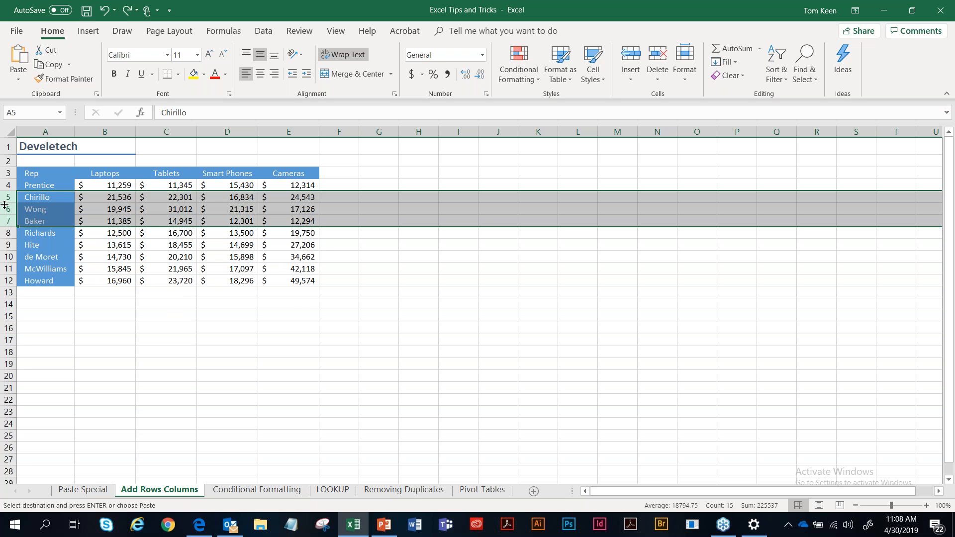
key("Escape")
key("ctrl+shift+plus")
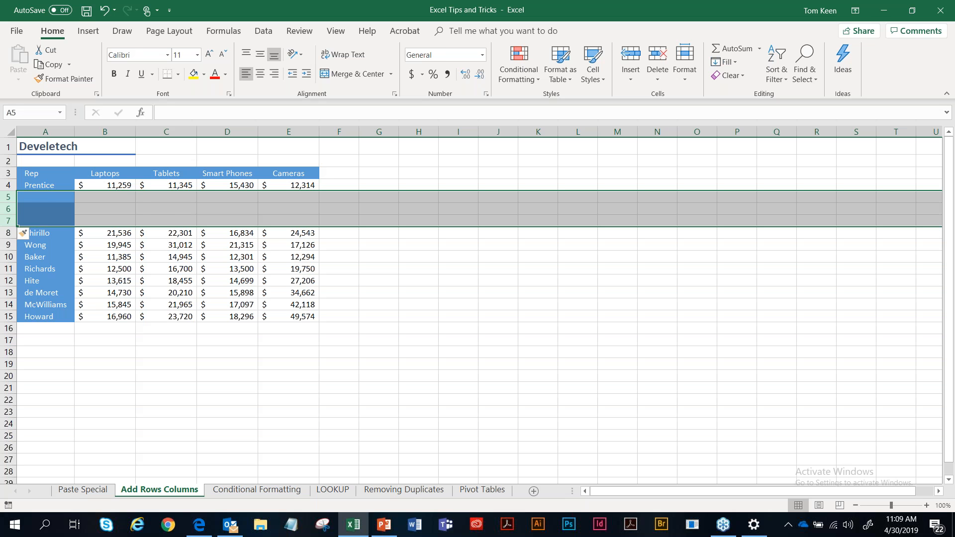
key("ctrl+z")
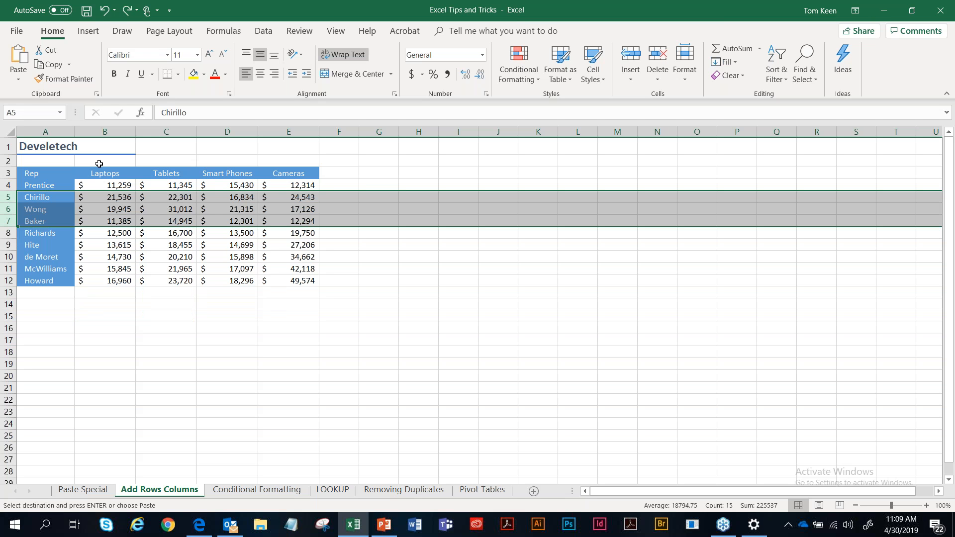
Step: Insert three blank columns at once before the Tablets column by selecting columns C to E, and undo the insertion
left_click(154, 132)
left_click_drag(157, 132, 271, 133)
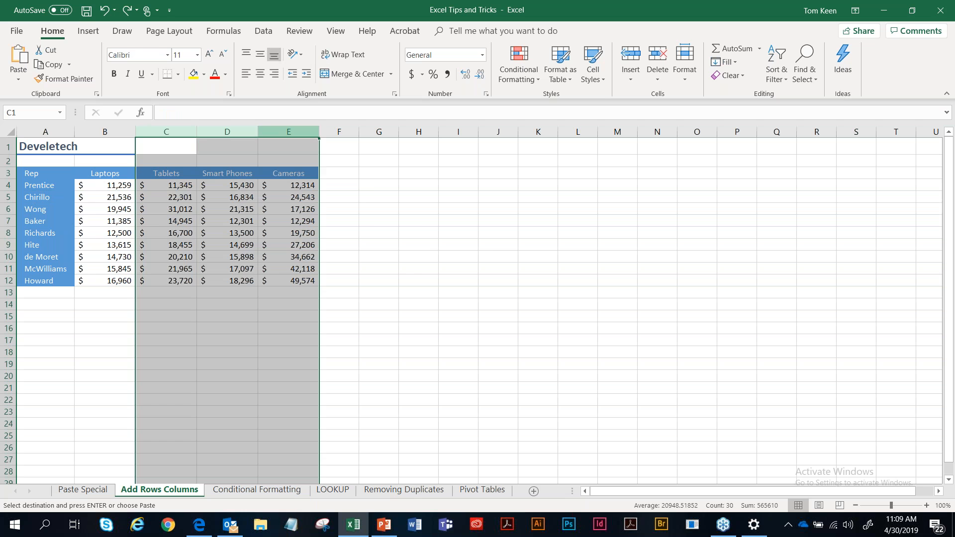
key("ctrl+shift+plus")
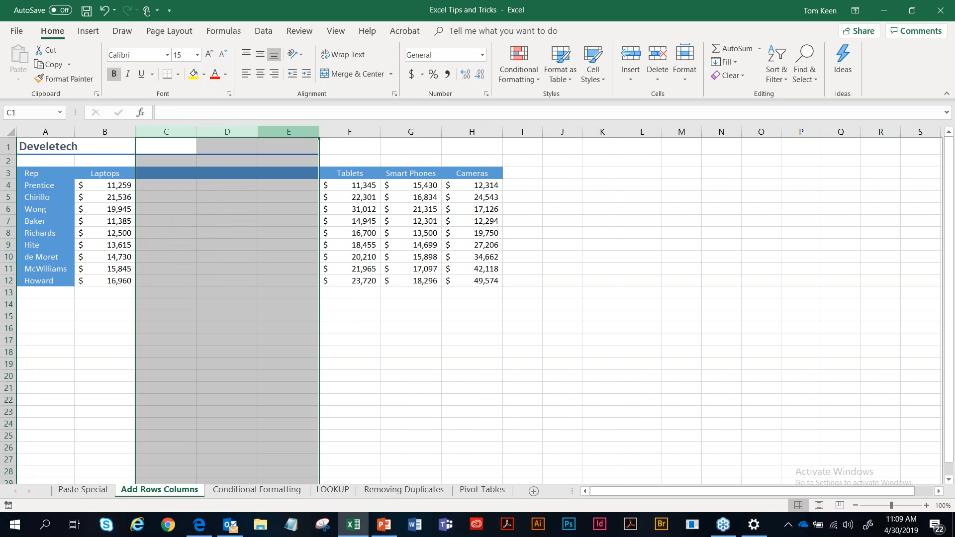
key("ctrl+z")
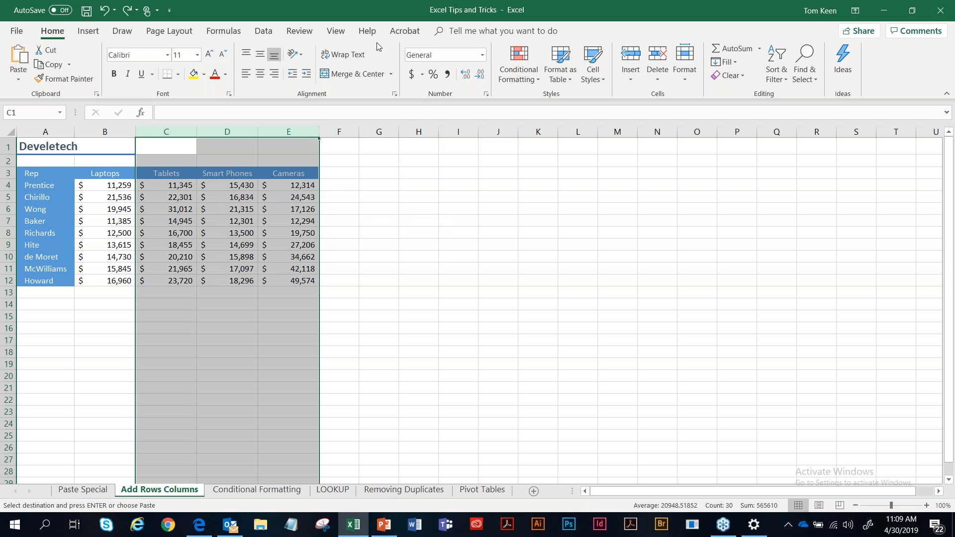
left_click(453, 188)
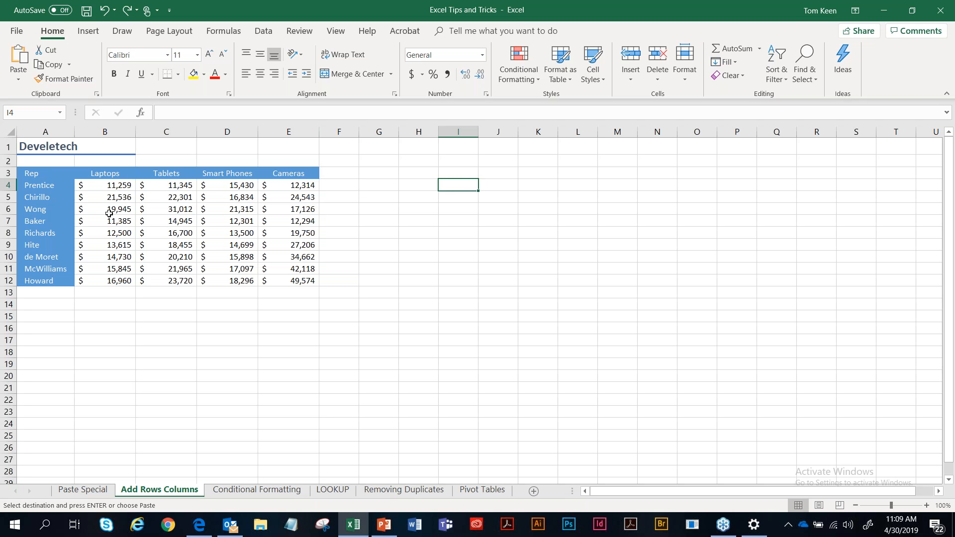
Step: Insert a blank row above row 7 and repeat the insertion five more times
left_click(8, 220)
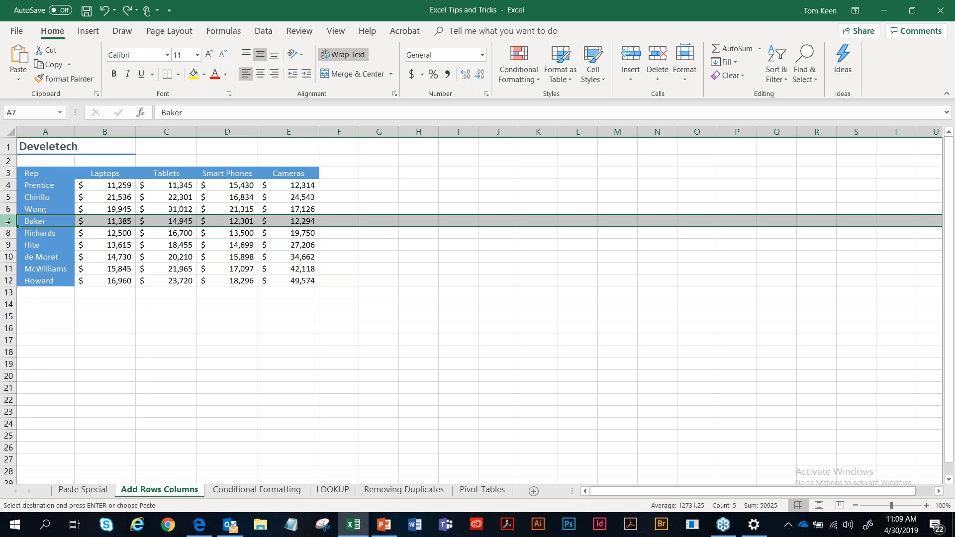
right_click(7, 221)
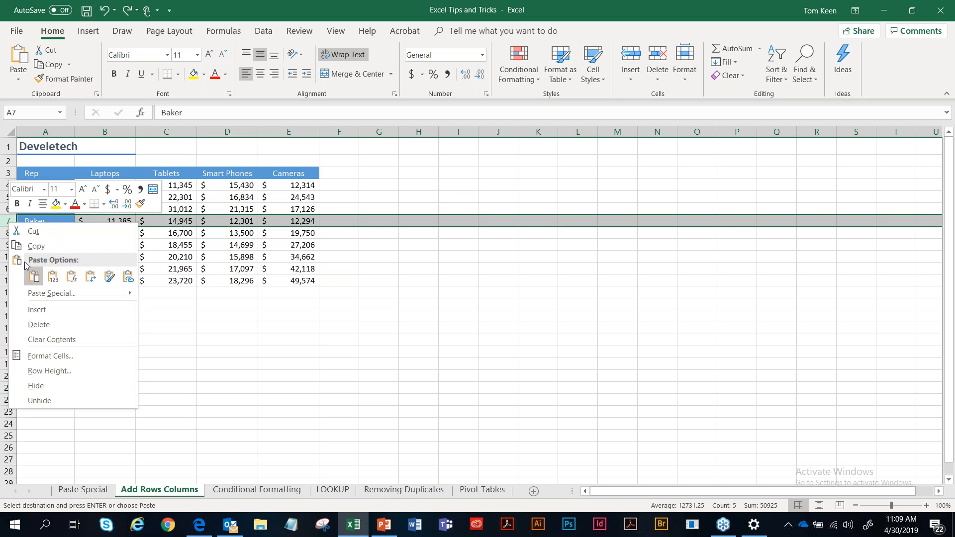
left_click(38, 310)
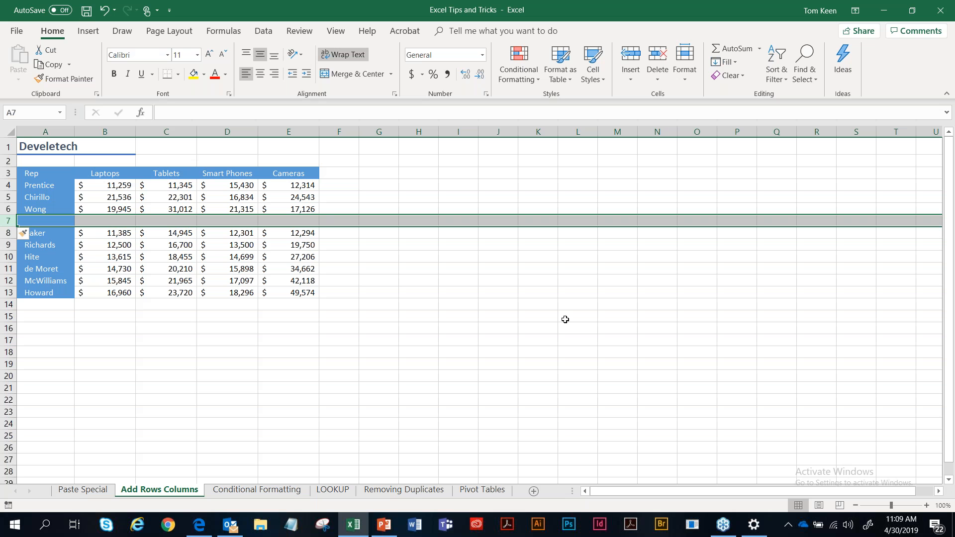
key("F4")
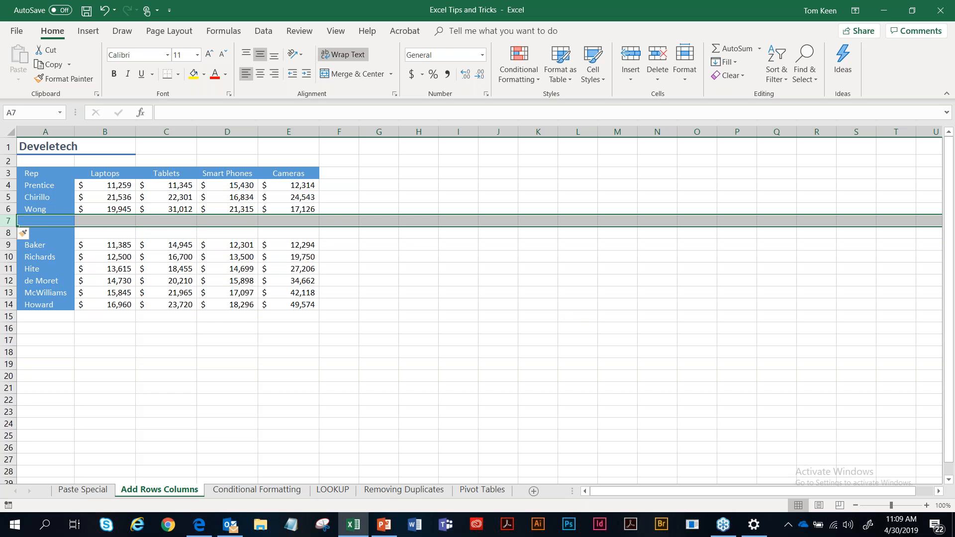
key("F4")
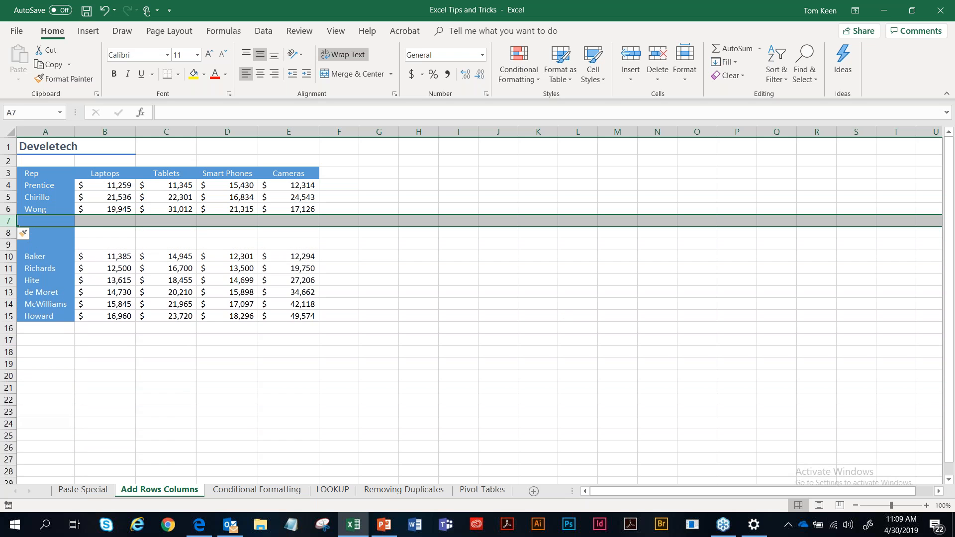
key("F4")
key("F4")
key("F4")
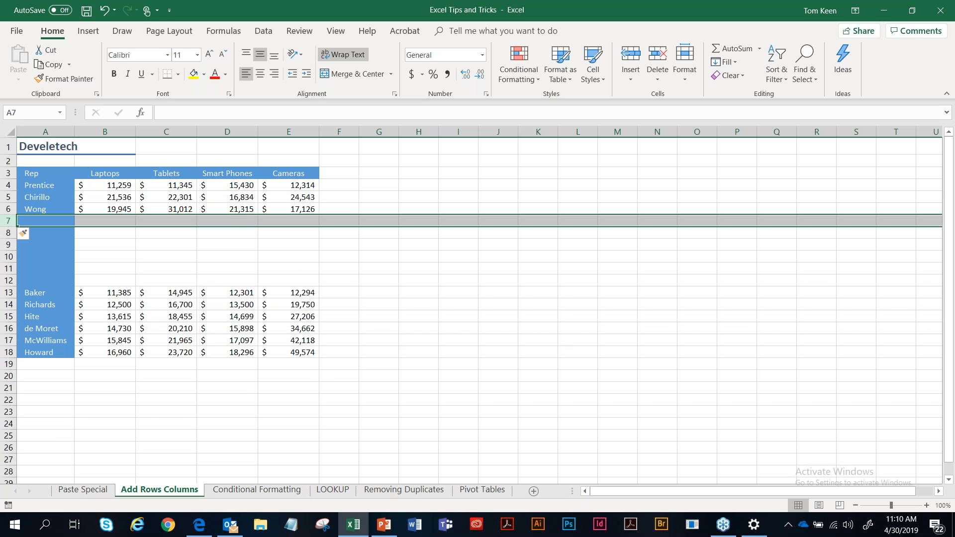
Step: Undo all the repeated row insertions above row 7
key("ctrl+z")
key("ctrl+z")
key("ctrl+z")
key("ctrl+z")
key("ctrl+z")
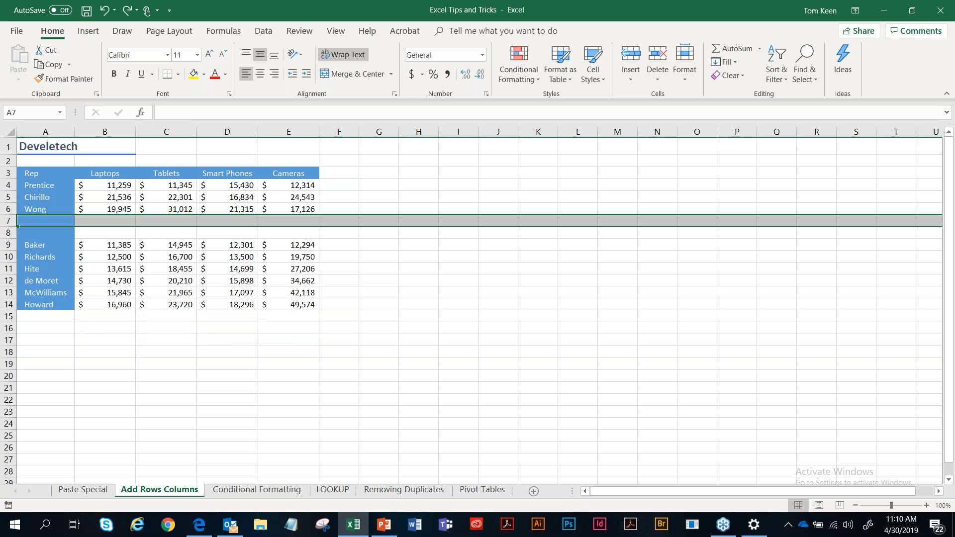
key("ctrl+z")
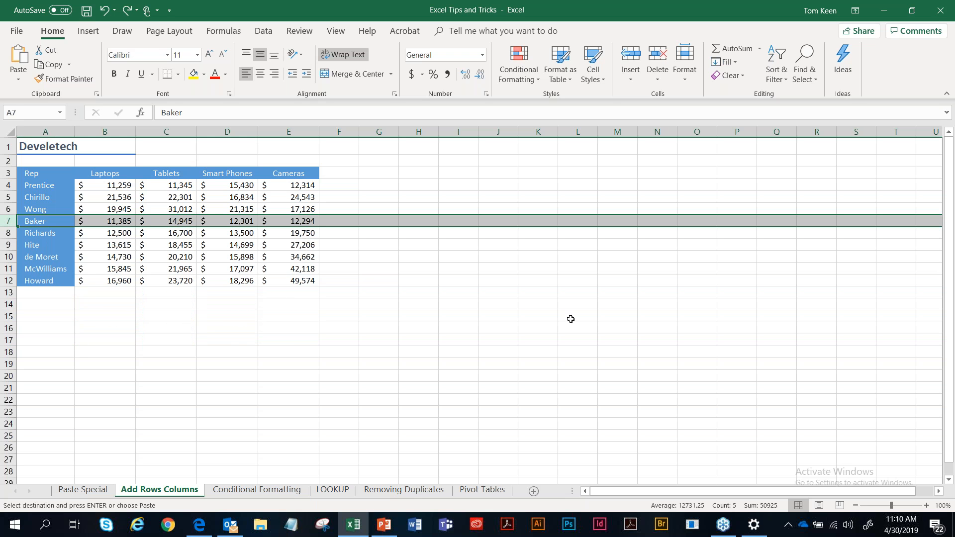
Step: Switch to PowerPoint and advance to the Conditional Formatting slide, and return to Excel to open the Conditional Formatting sheet
left_click(383, 524)
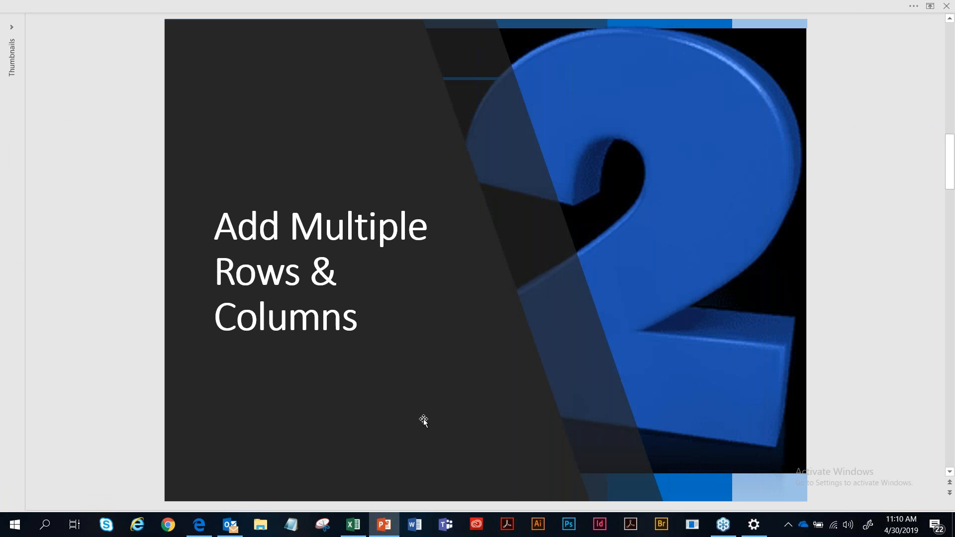
scroll(423, 419, "down", 1)
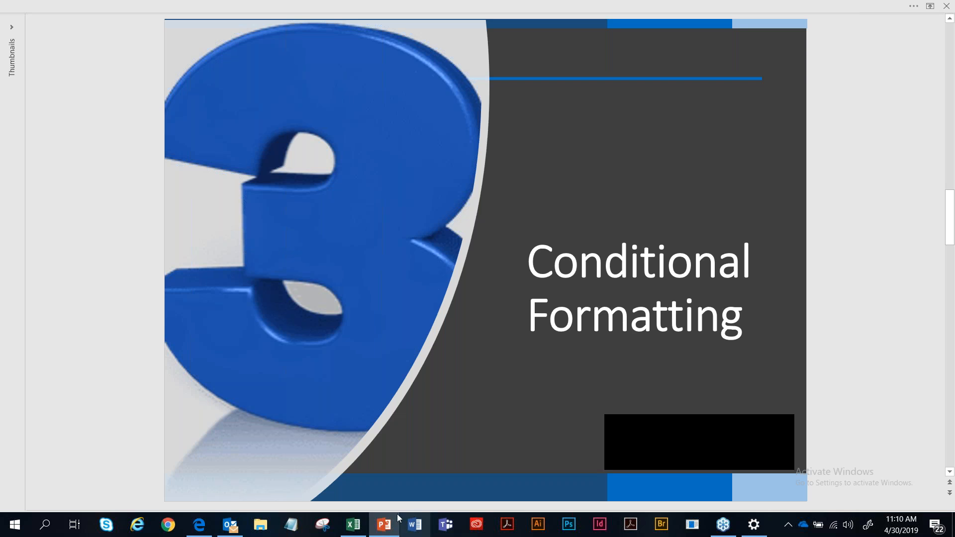
left_click(353, 525)
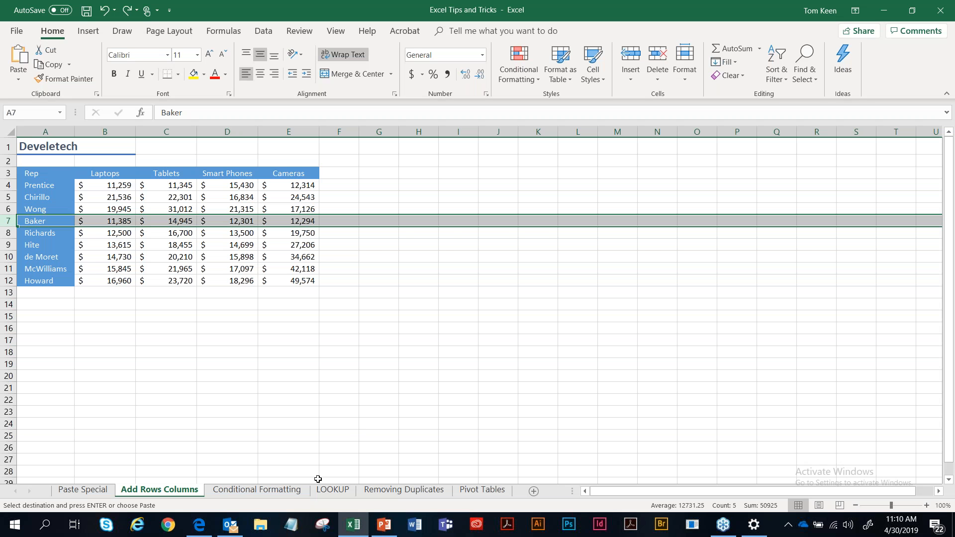
left_click(257, 490)
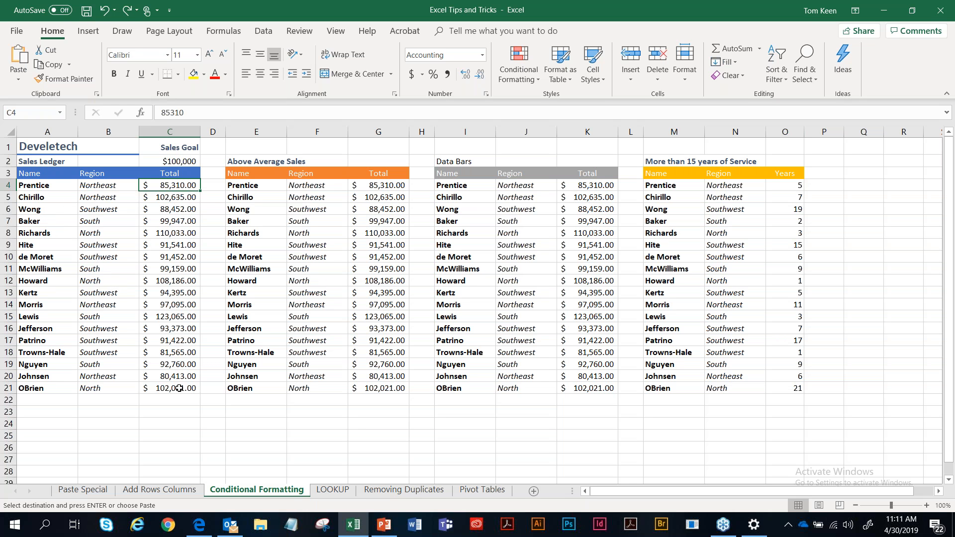
Step: Set up a Greater Than highlight rule for the Sales Ledger totals C4:C21, comparing against =$C$2 with Green Fill with Dark Green Text
left_click(160, 161)
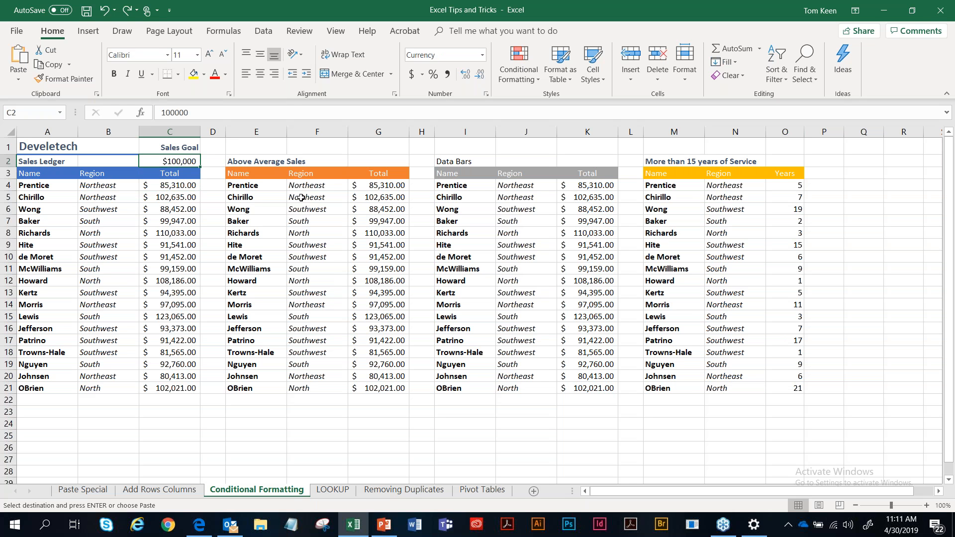
left_click(164, 188)
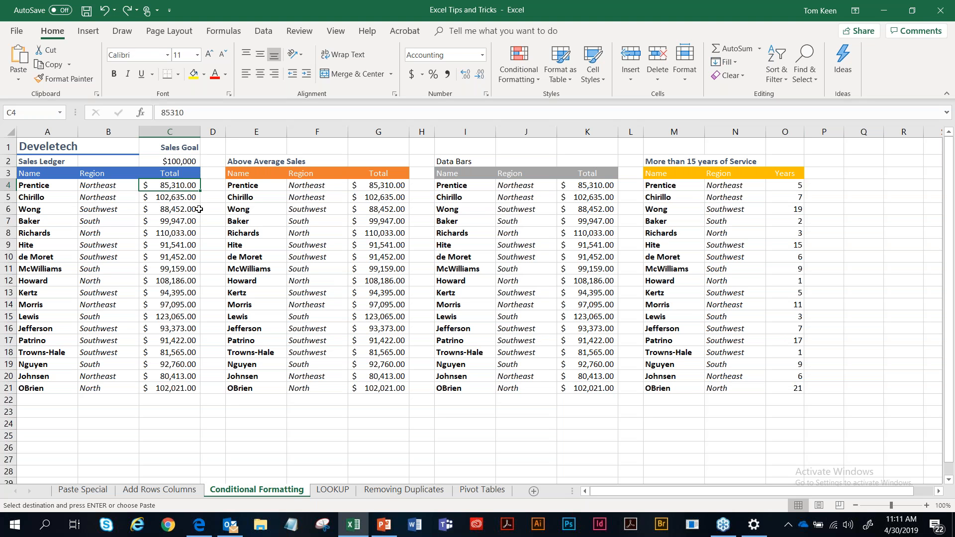
key("ctrl+shift+Down")
key("ctrl+v")
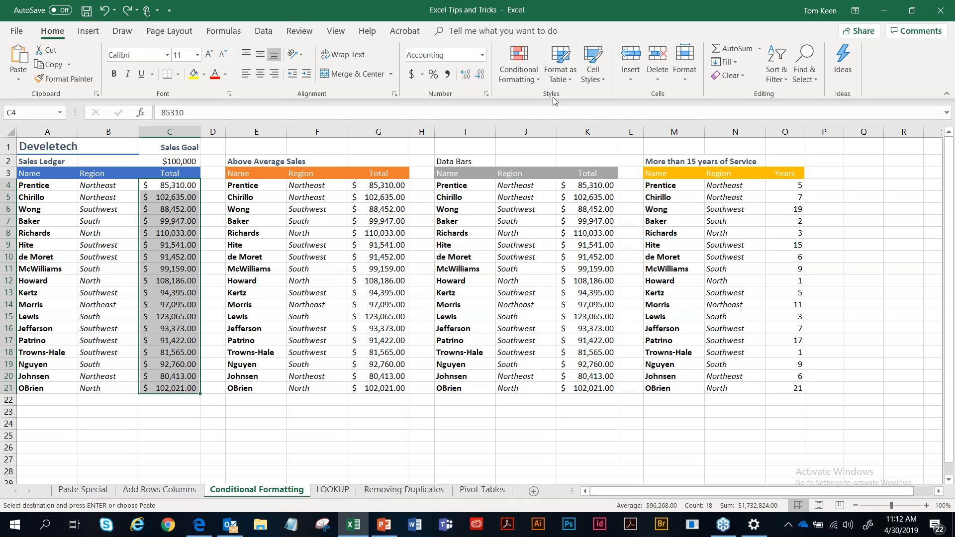
left_click(531, 78)
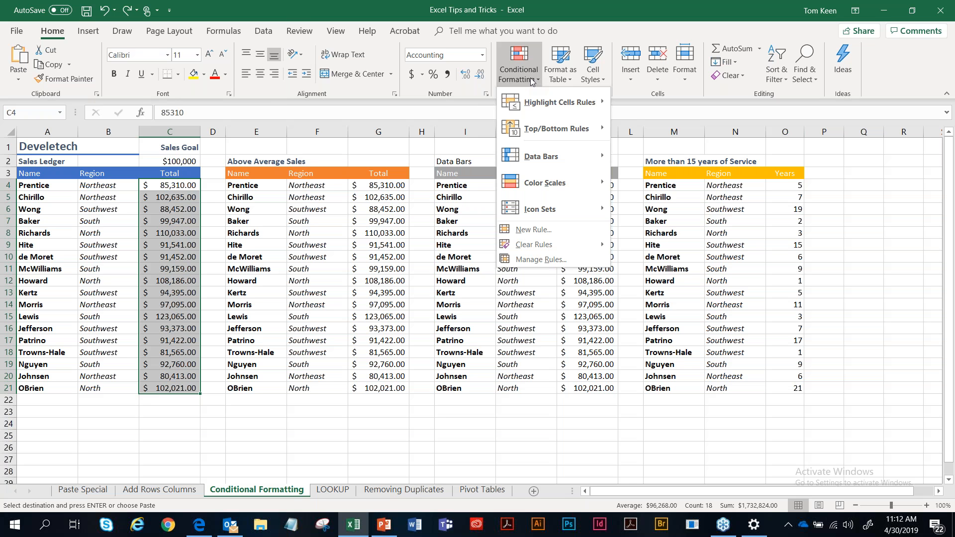
mouse_move(546, 107)
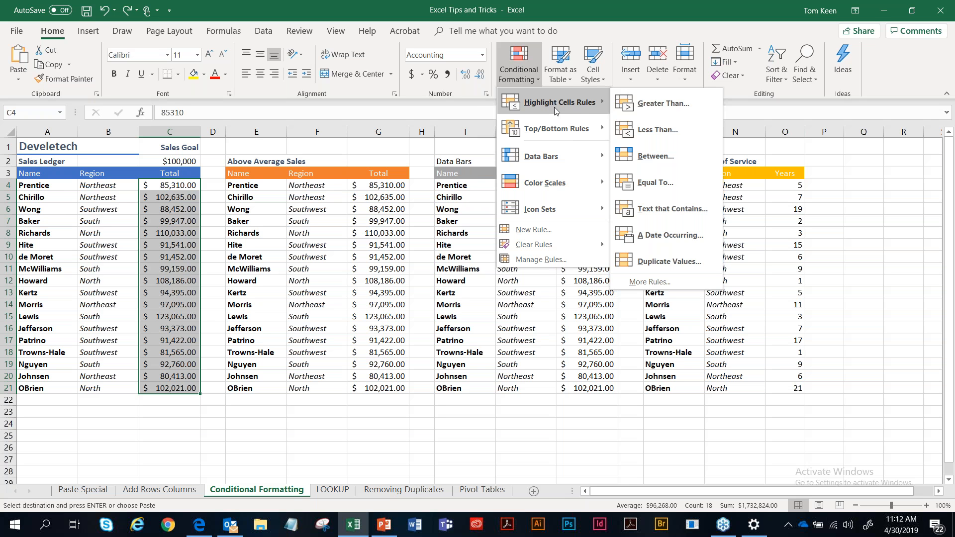
left_click(639, 108)
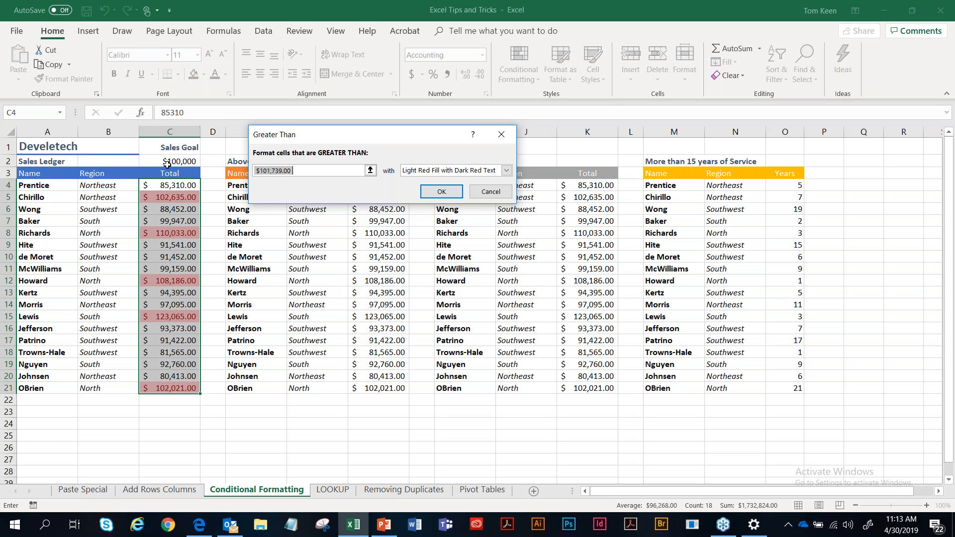
left_click(151, 162)
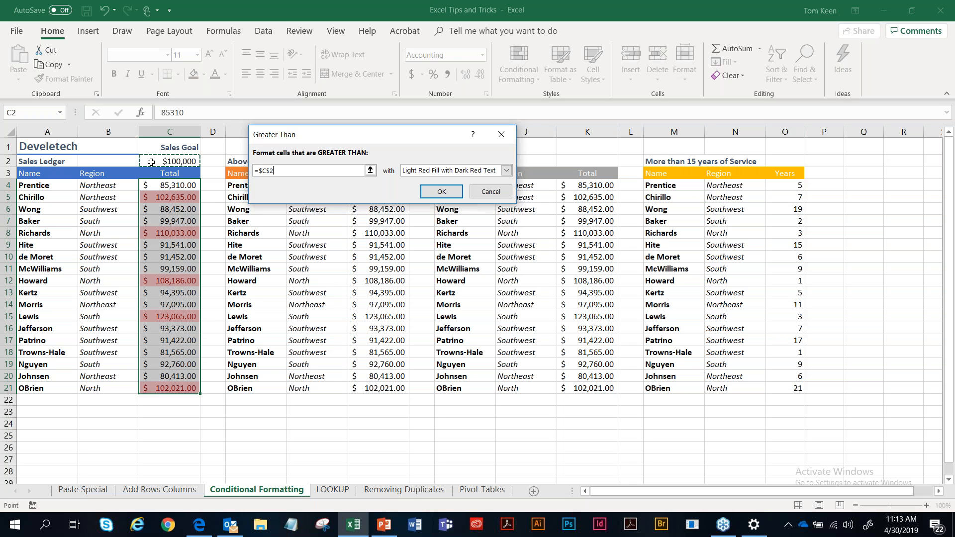
left_click(507, 171)
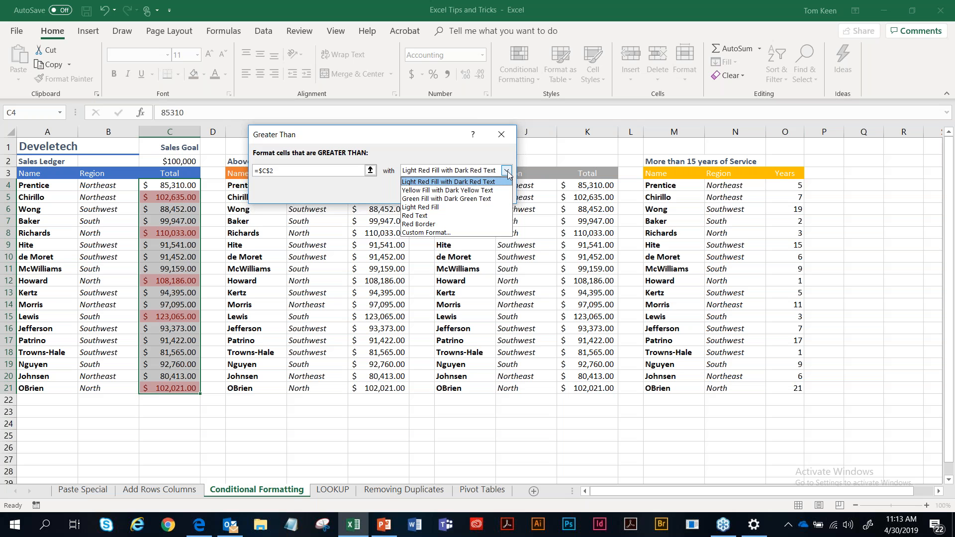
left_click(469, 199)
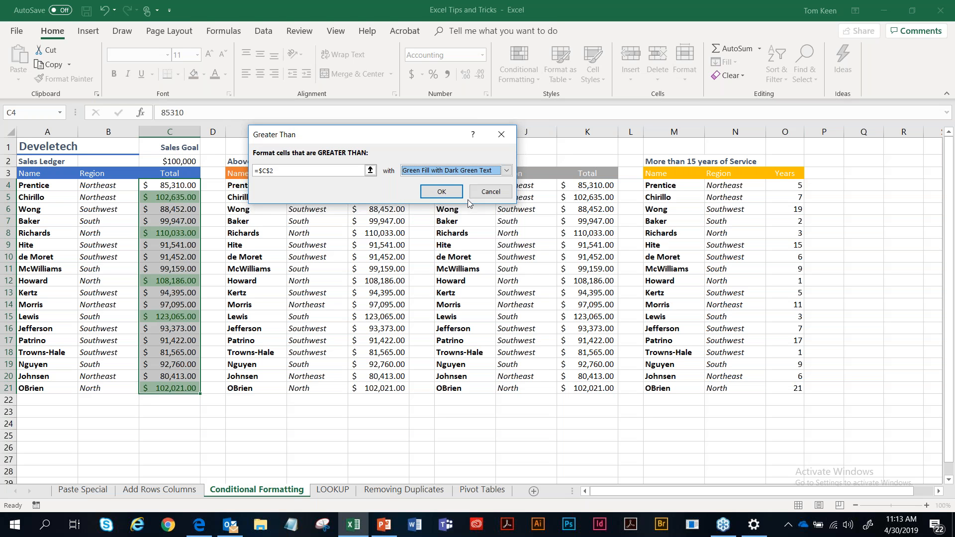
Step: Examine the custom format options for number, font, border and fill, including standard and custom colors, and cancel without choosing any
left_click(506, 170)
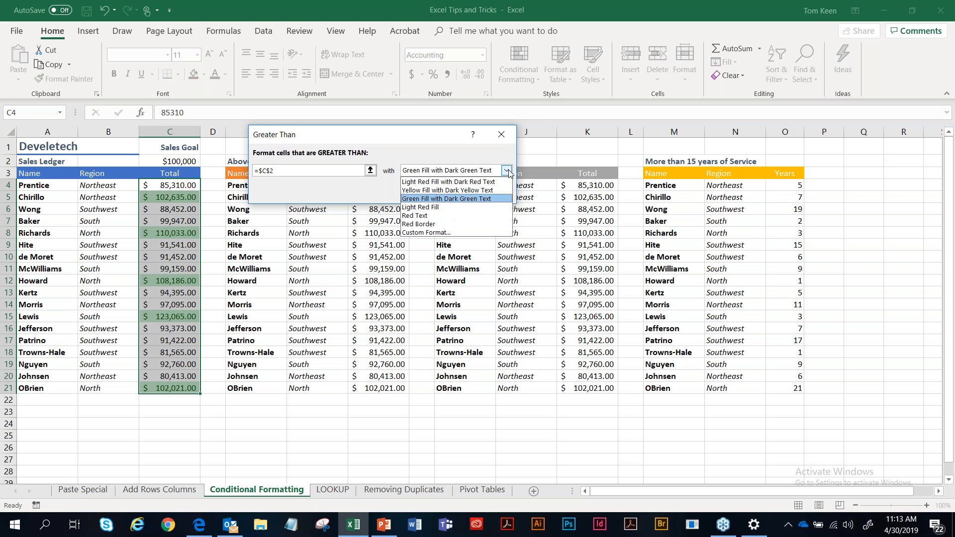
left_click(448, 233)
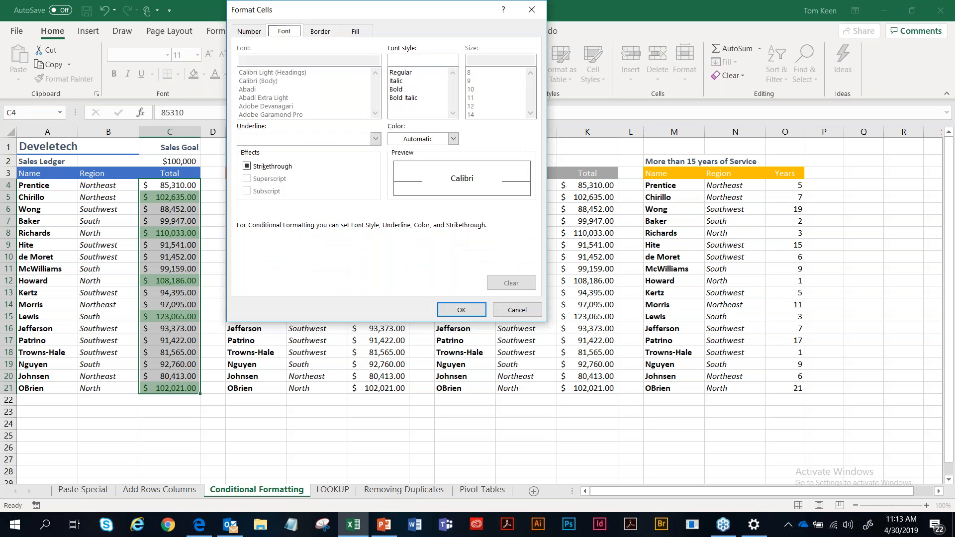
left_click(257, 33)
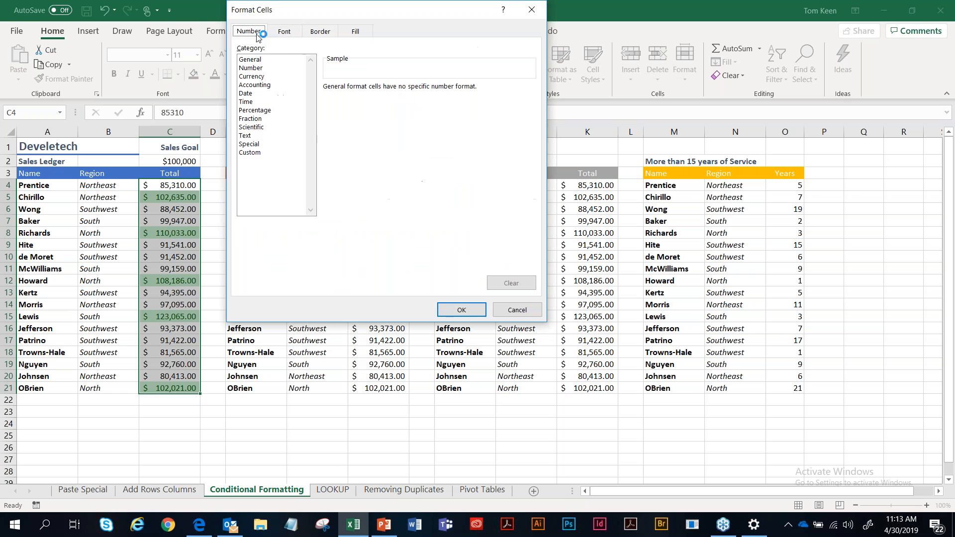
left_click(286, 37)
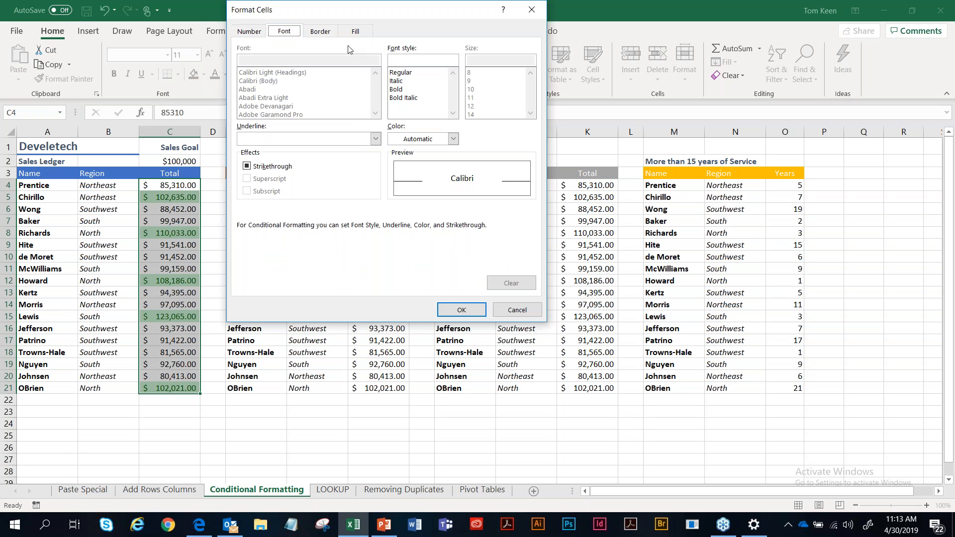
left_click(320, 32)
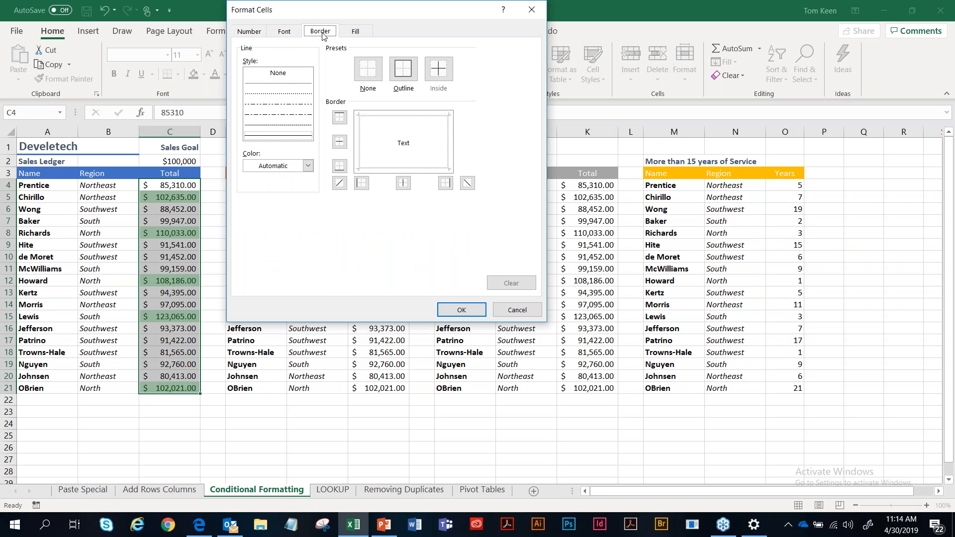
left_click(351, 36)
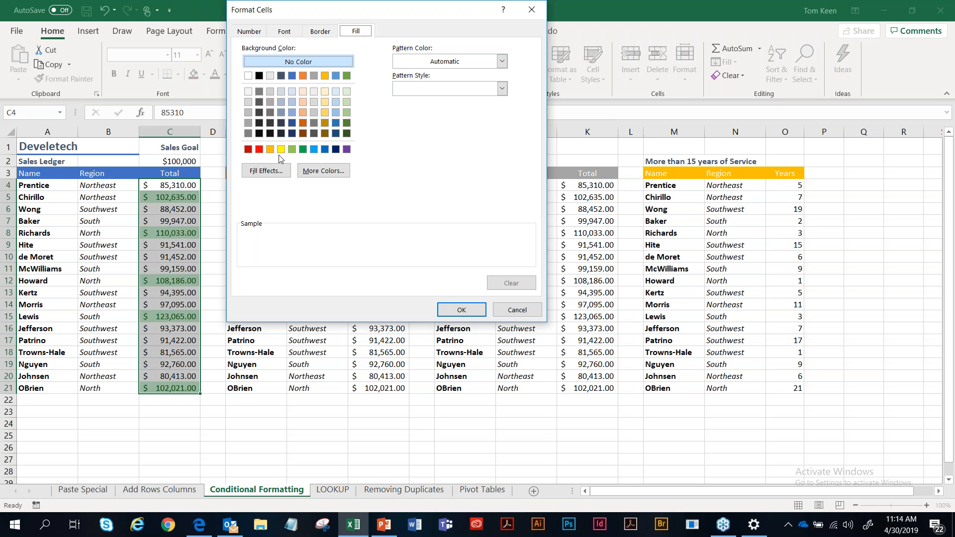
left_click(316, 171)
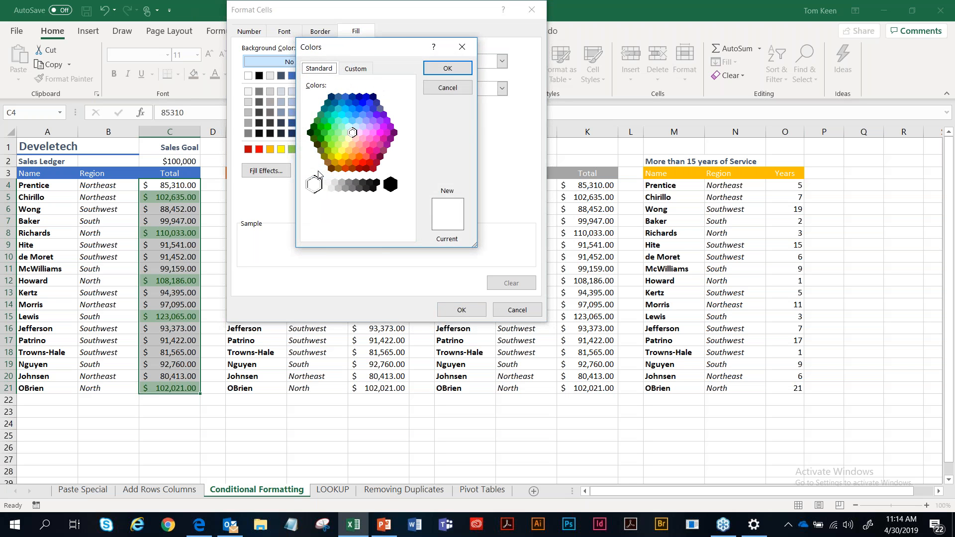
left_click(356, 69)
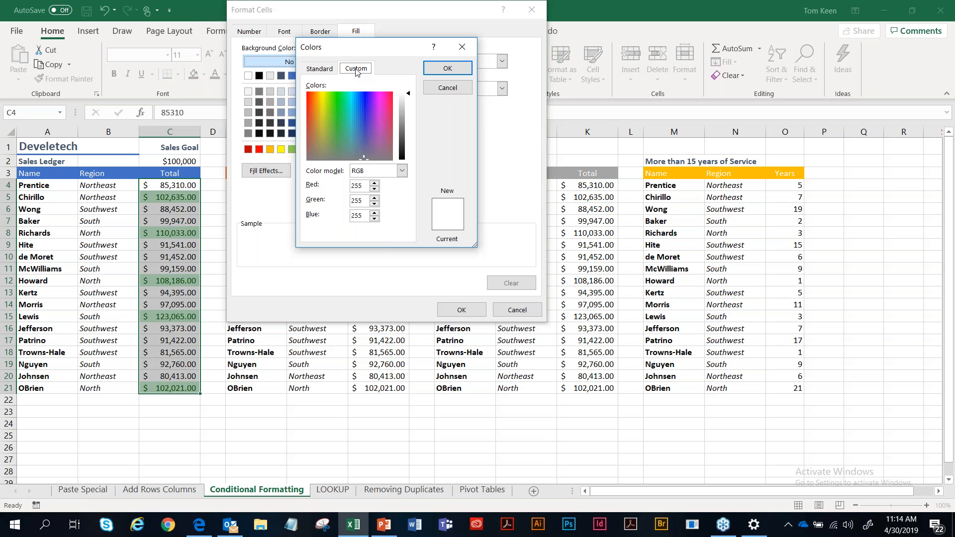
left_click(447, 88)
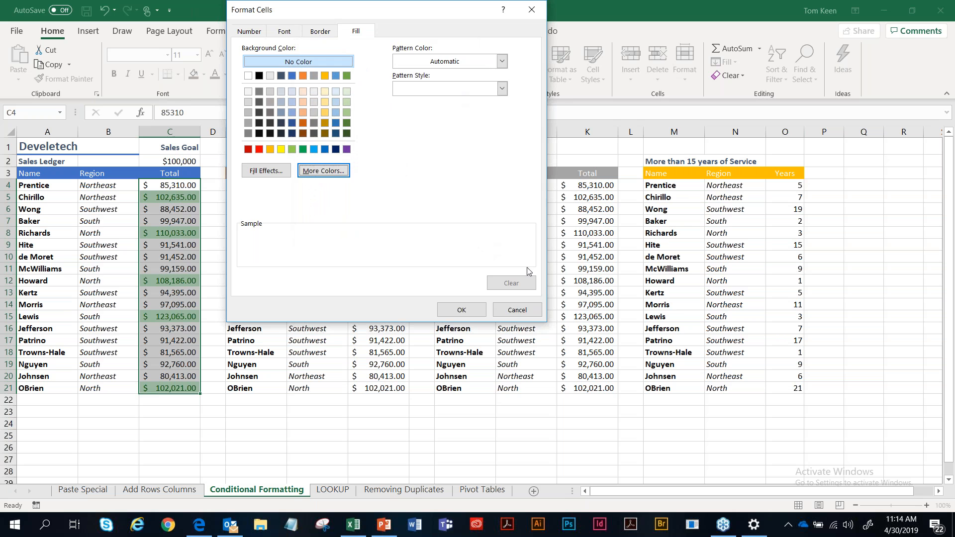
left_click(520, 313)
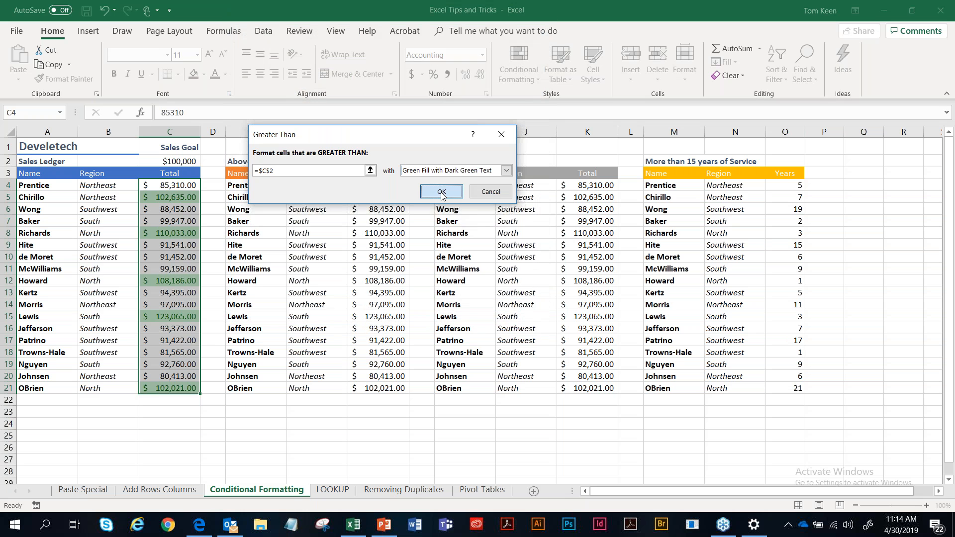
Step: Apply the Greater Than highlight rule to the Sales Ledger totals
left_click(441, 191)
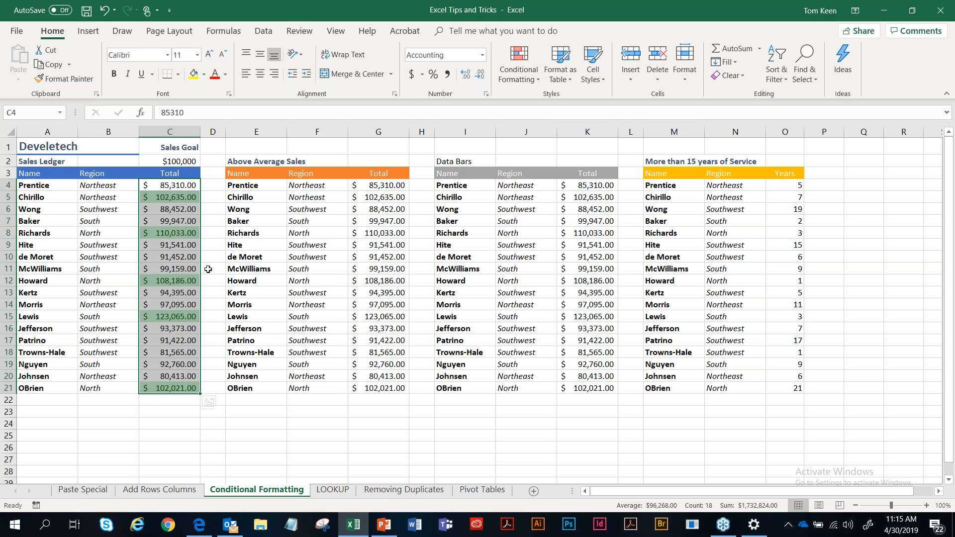
Step: Enter 120000 as the first Sales Ledger total in C4 to test the highlight rule, and undo the entry
left_click(162, 186)
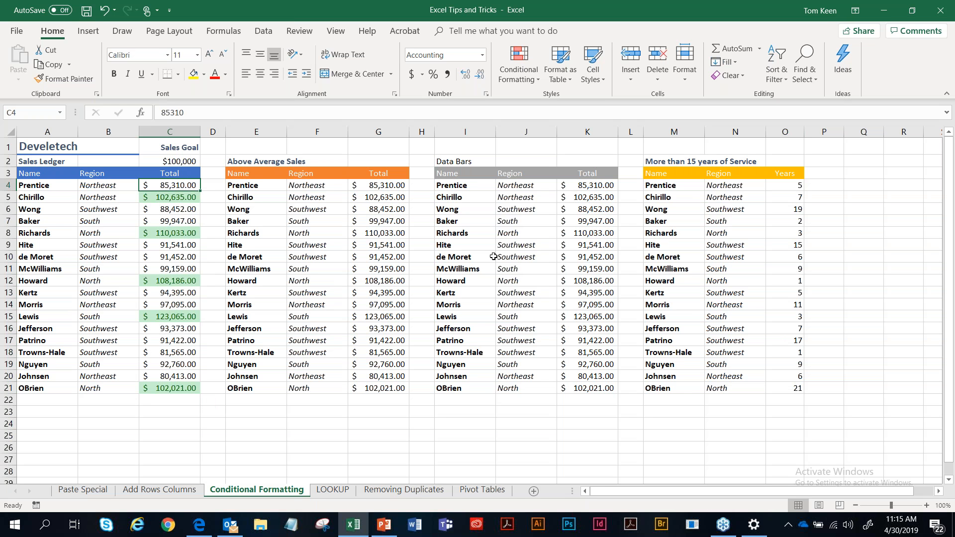
type("120000")
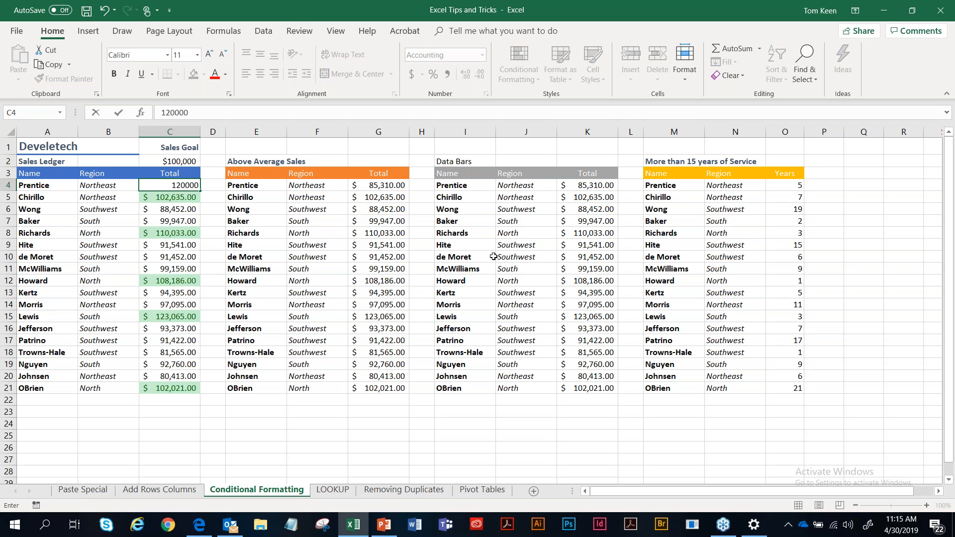
key("Return")
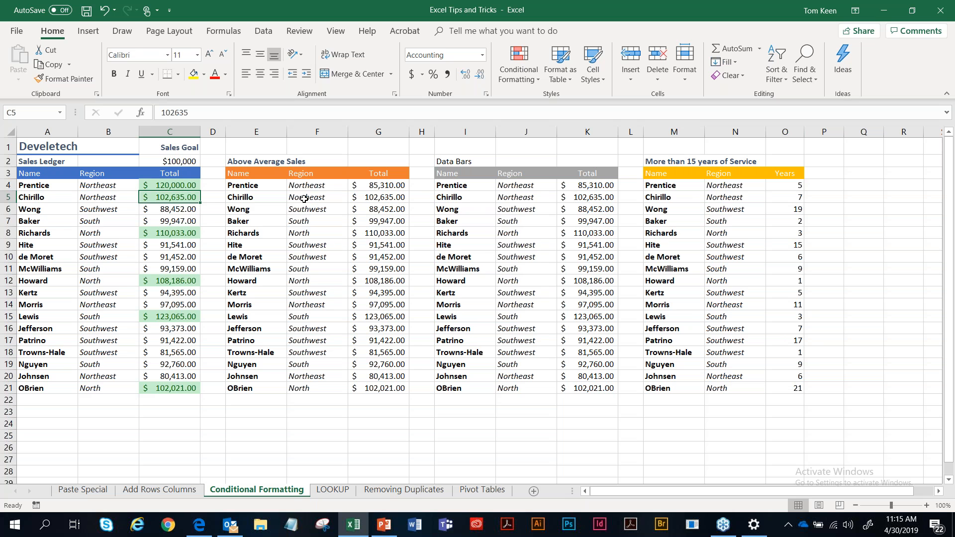
left_click(181, 185)
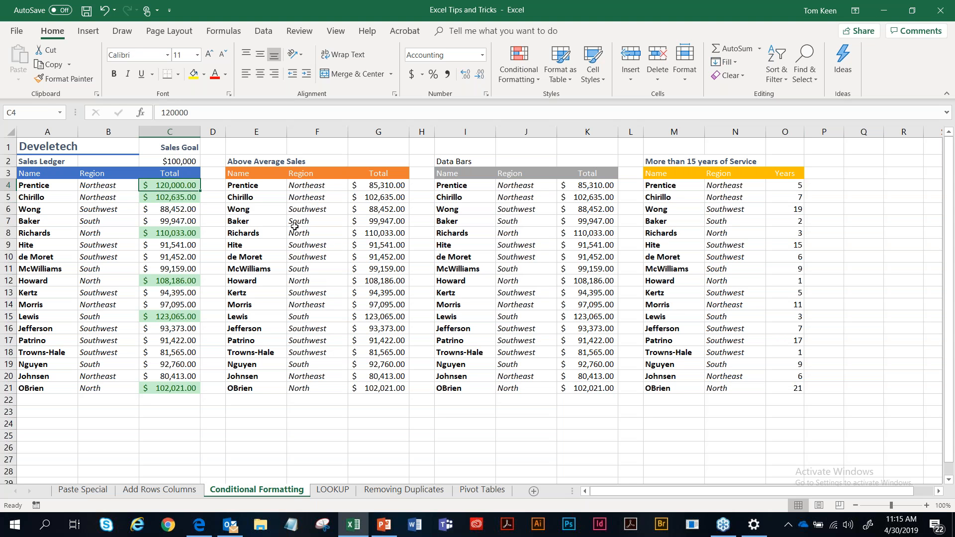
key("ctrl+z")
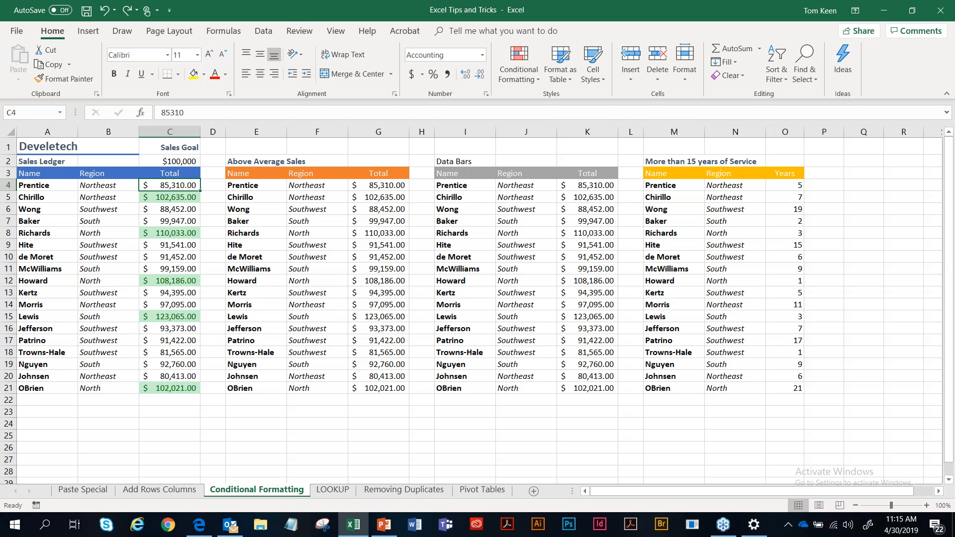
Step: Add a Less Than $101,739.00 highlight rule with Light Red Fill with Dark Red Text to the totals in C4:C21
key("ctrl+shift+Down")
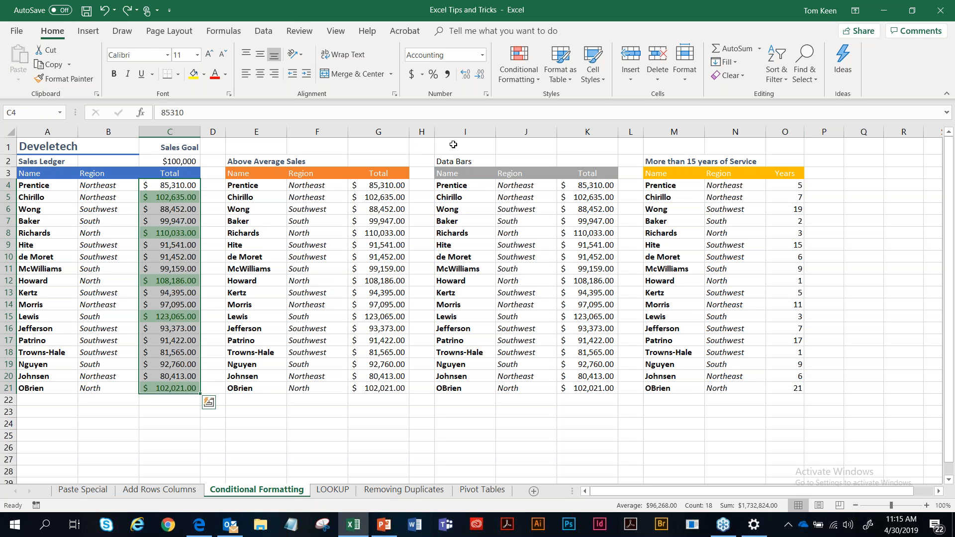
left_click(520, 82)
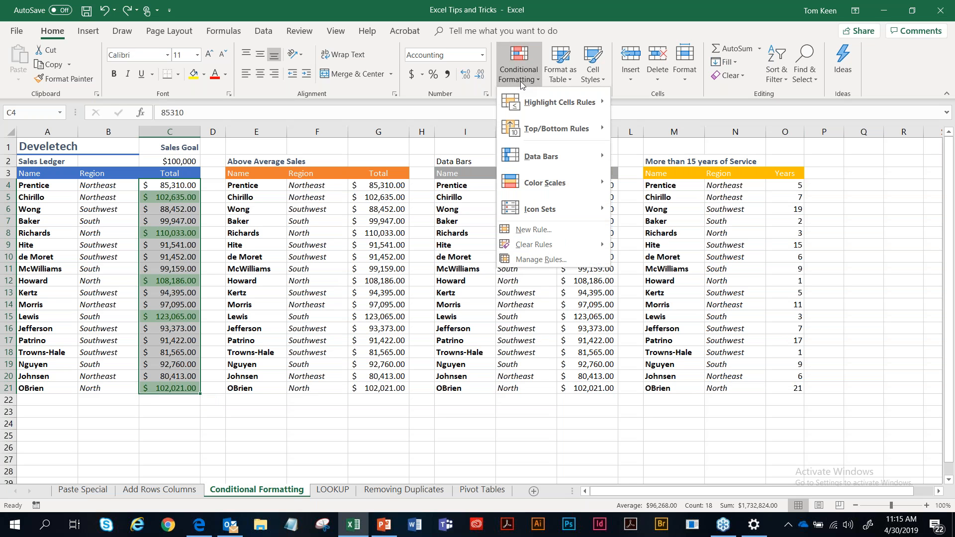
mouse_move(600, 103)
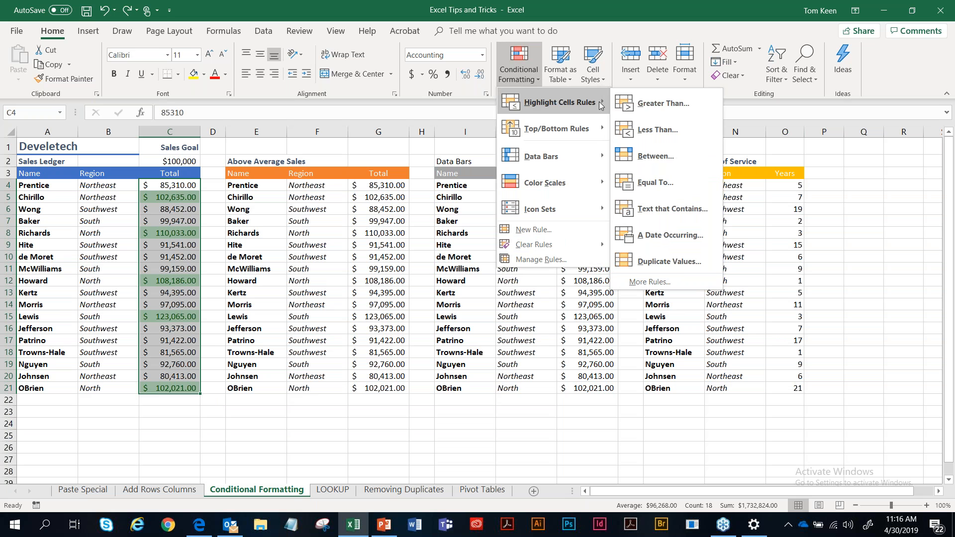
left_click(669, 133)
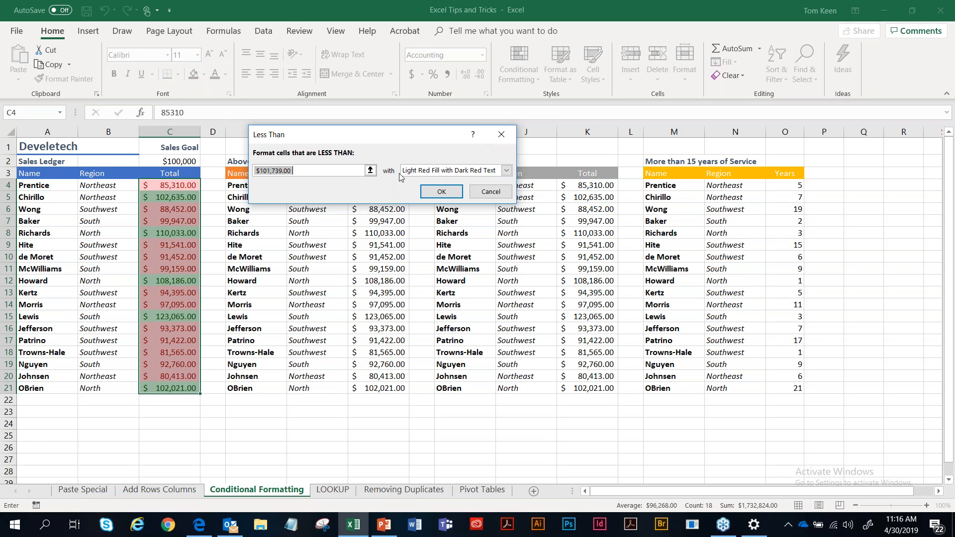
left_click(447, 191)
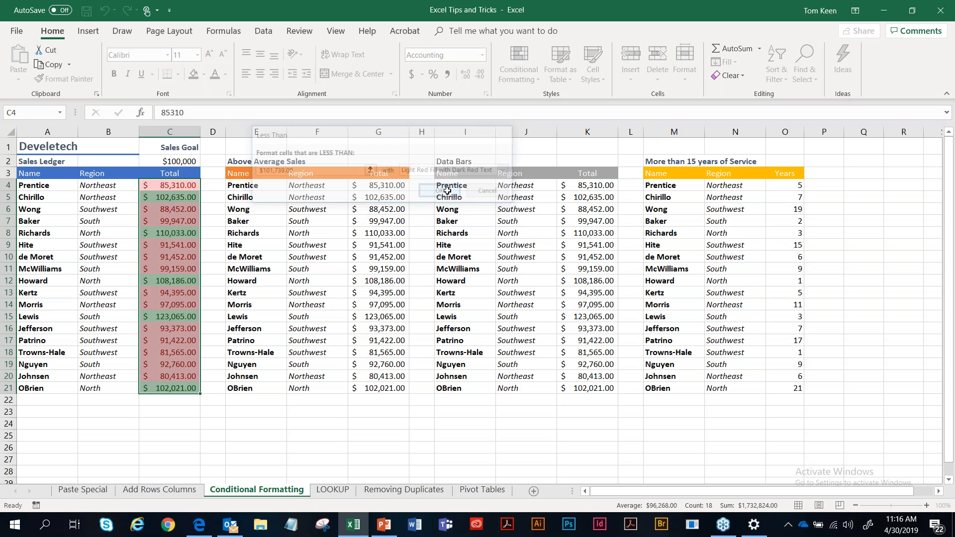
left_click(186, 258)
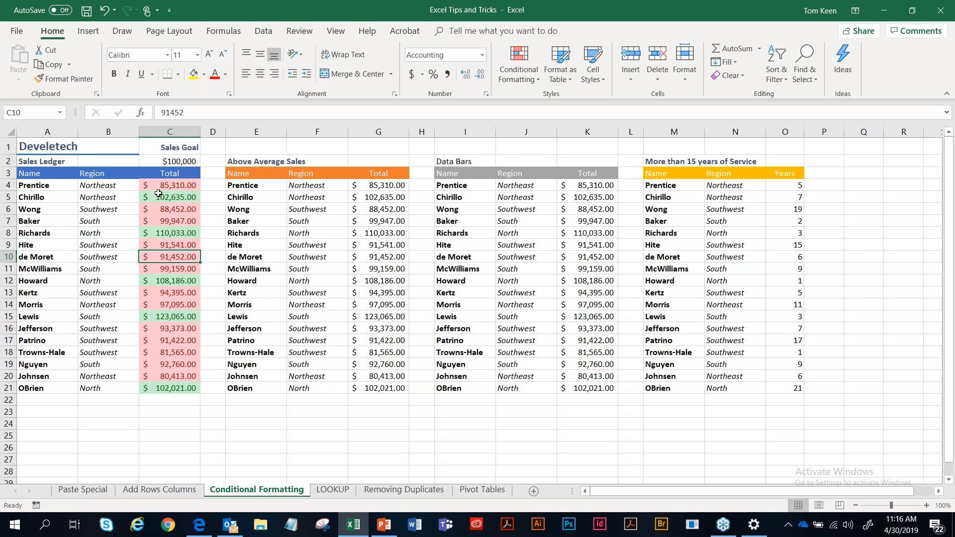
Step: Delete the Cell Value < 101739 conditional formatting rule from the Sales Ledger totals in C4:C21
left_click(174, 187)
left_click_drag(178, 190, 174, 388)
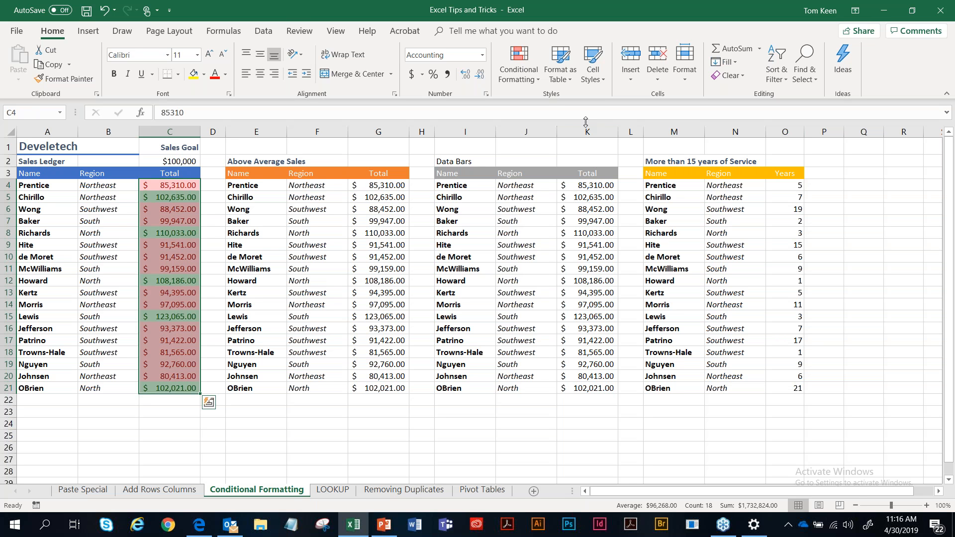
left_click(522, 79)
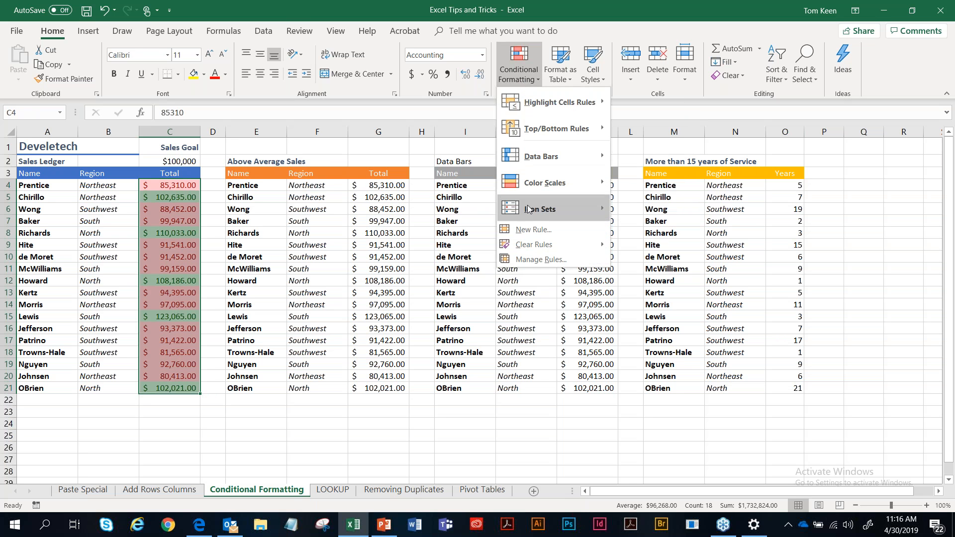
left_click(545, 259)
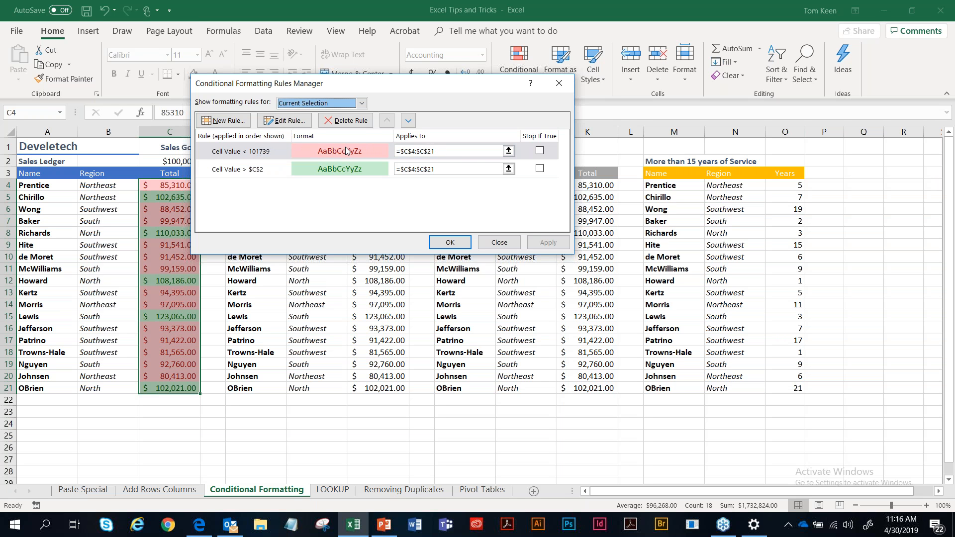
left_click(288, 121)
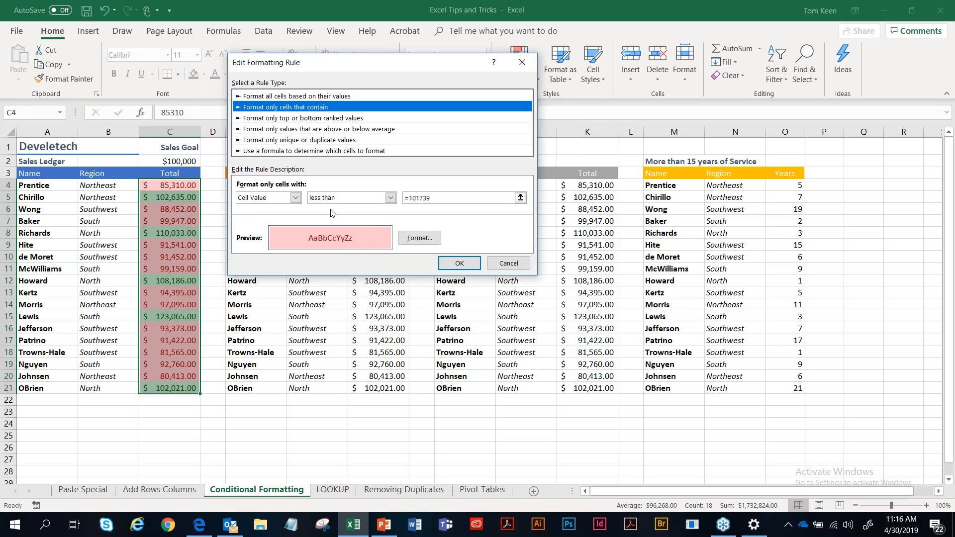
left_click(492, 266)
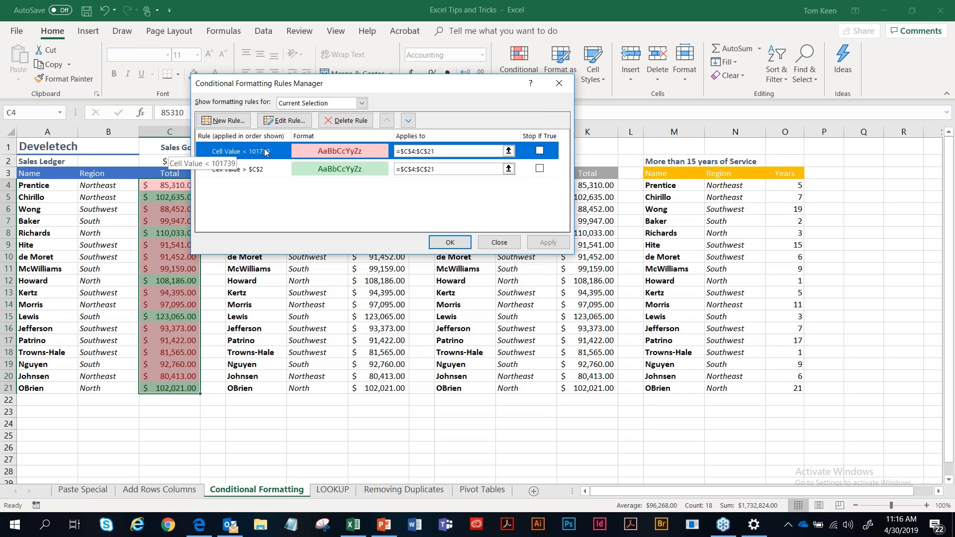
left_click(336, 122)
left_click(455, 243)
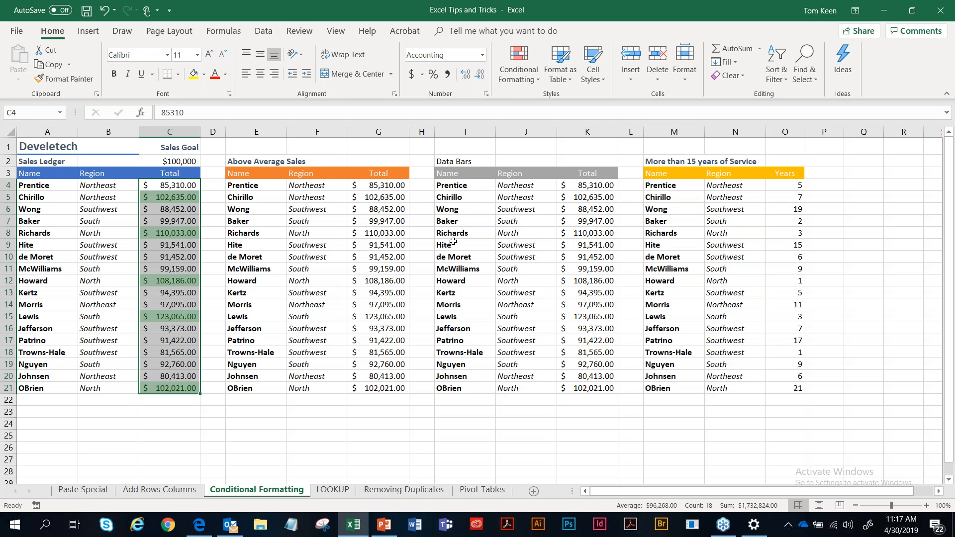
Step: Highlight the above-average totals in G4:G21 with Yellow Fill with Dark Yellow Text
left_click(376, 185)
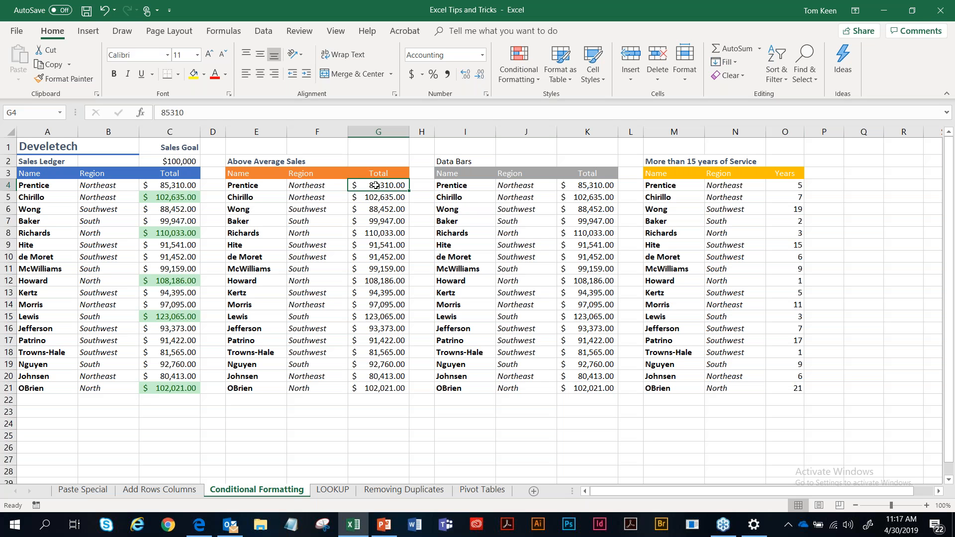
key("ctrl+shift+Down")
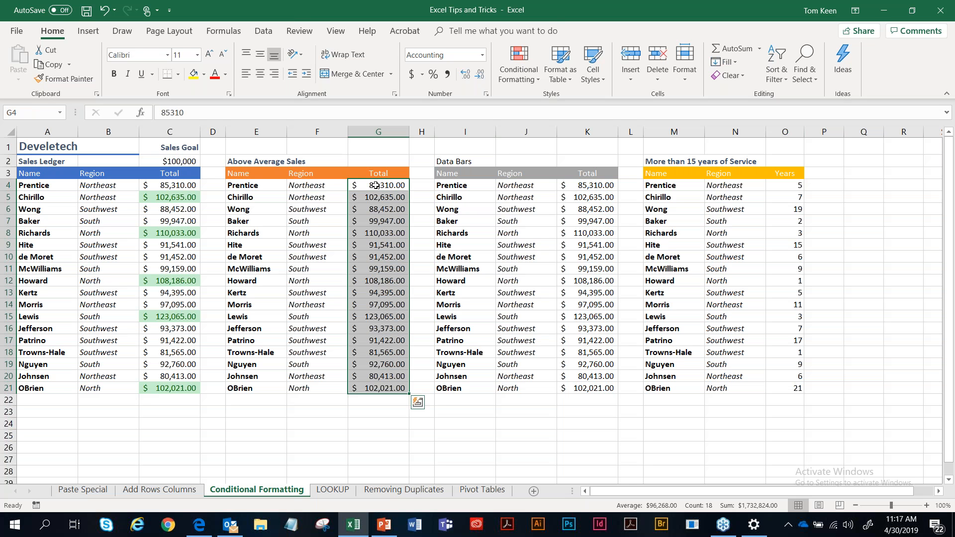
left_click(516, 74)
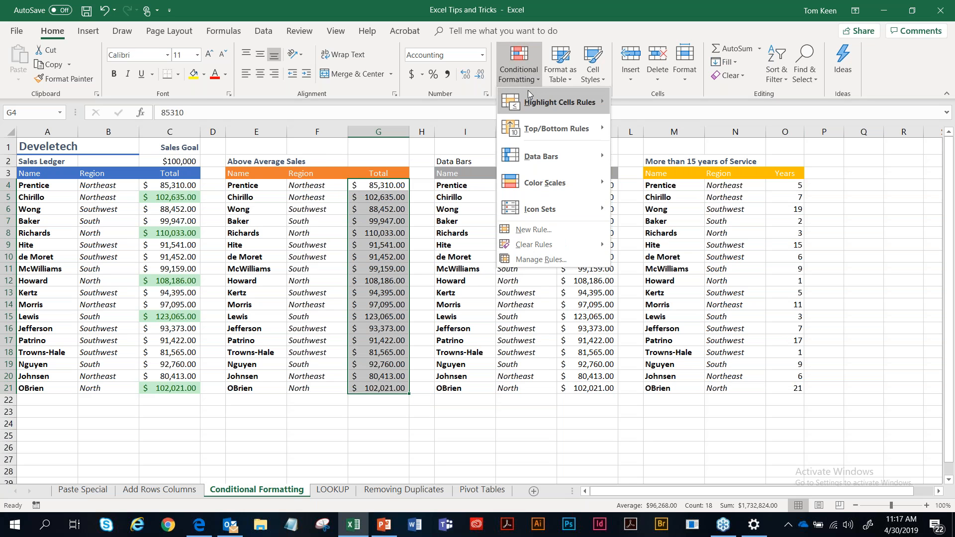
mouse_move(549, 127)
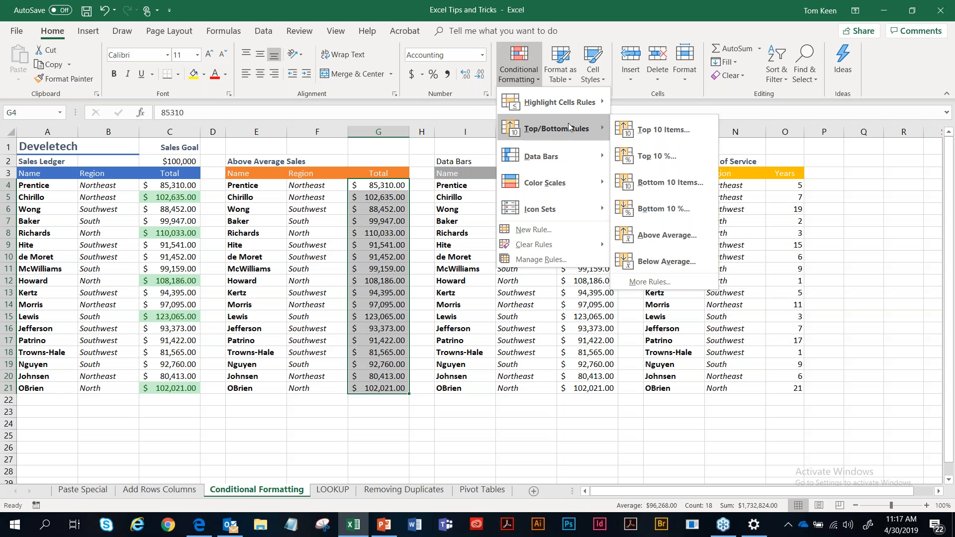
left_click(646, 234)
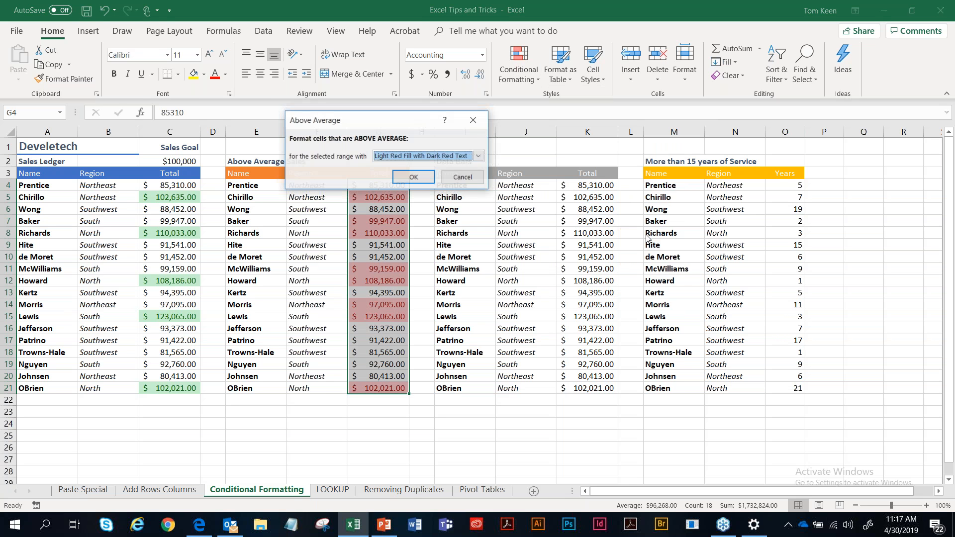
left_click(478, 156)
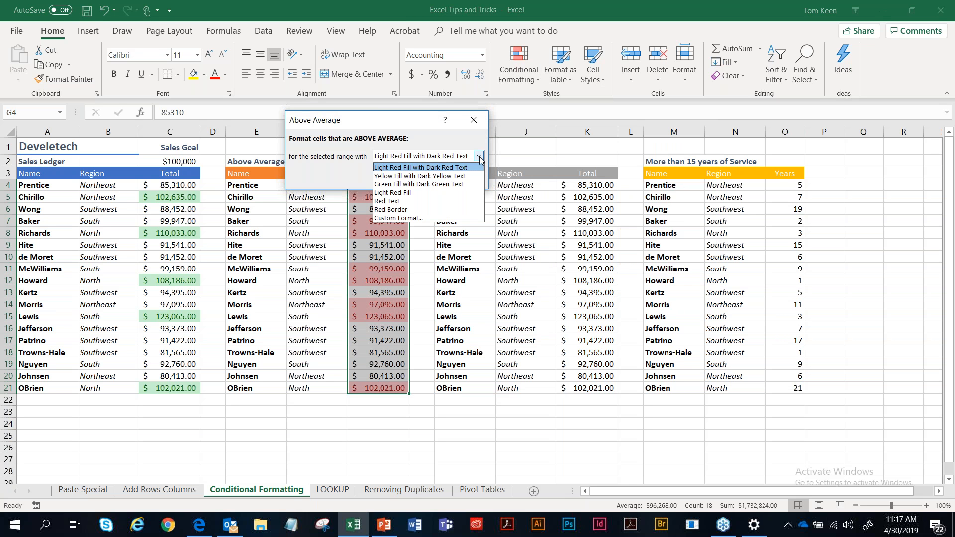
left_click(441, 176)
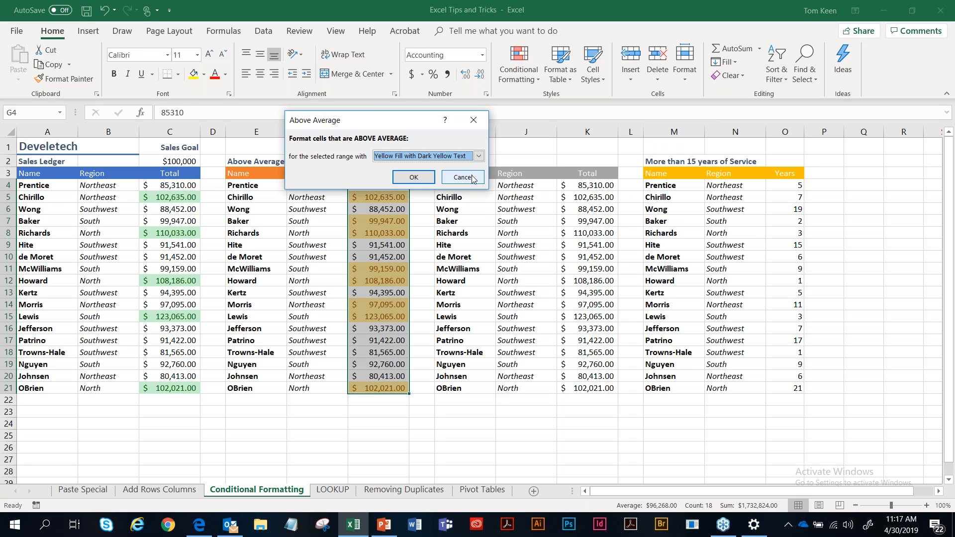
left_click(411, 178)
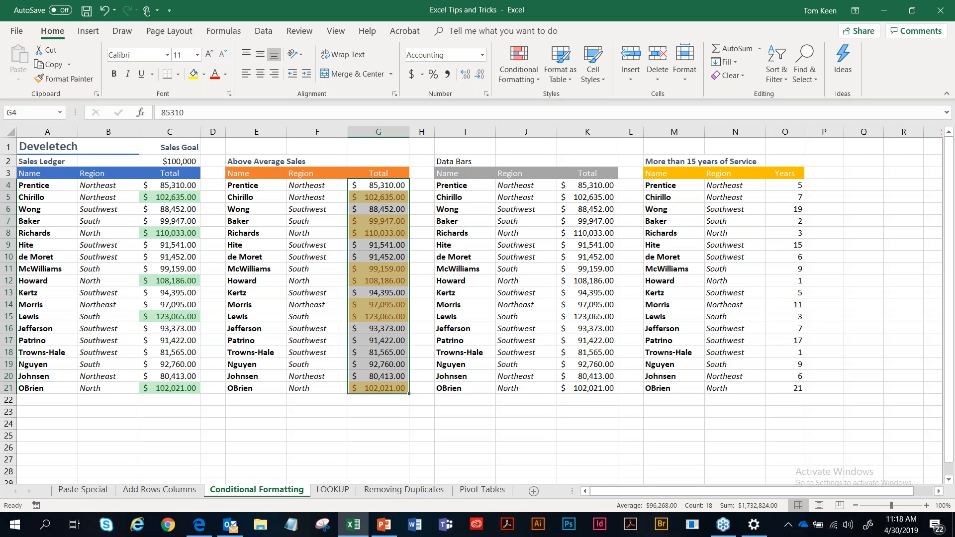
Step: Add orange solid-fill data bars to the totals in K4:K21 of the Data Bars table
left_click(589, 187)
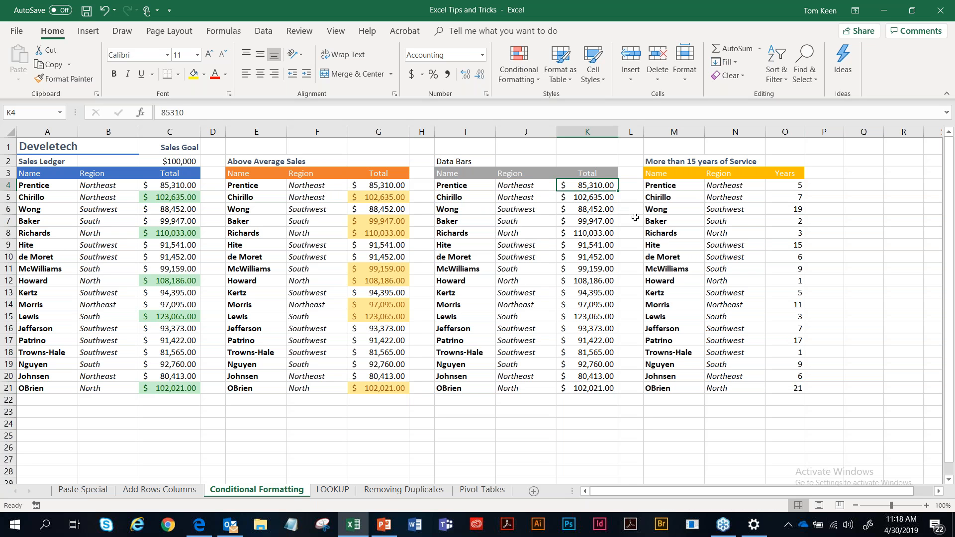
key("ctrl+shift+Down")
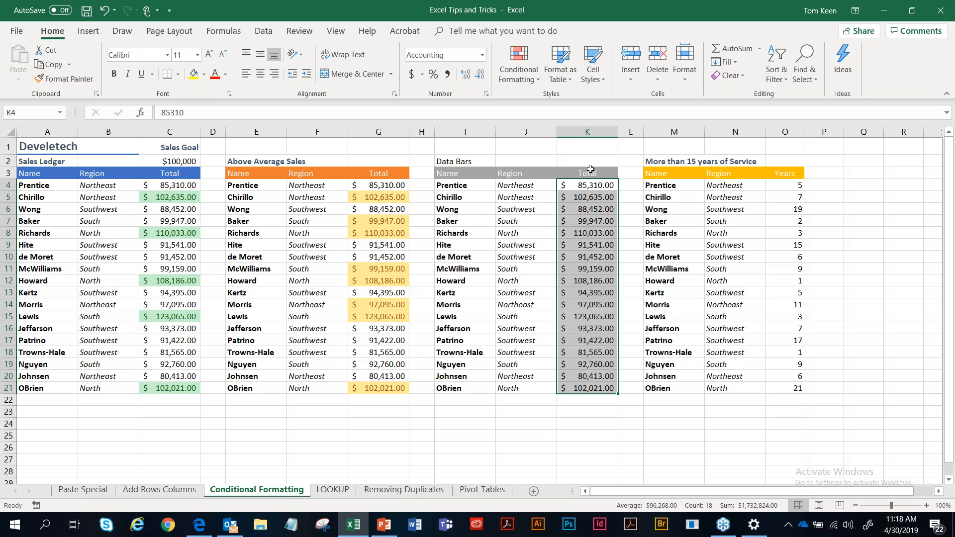
left_click(517, 79)
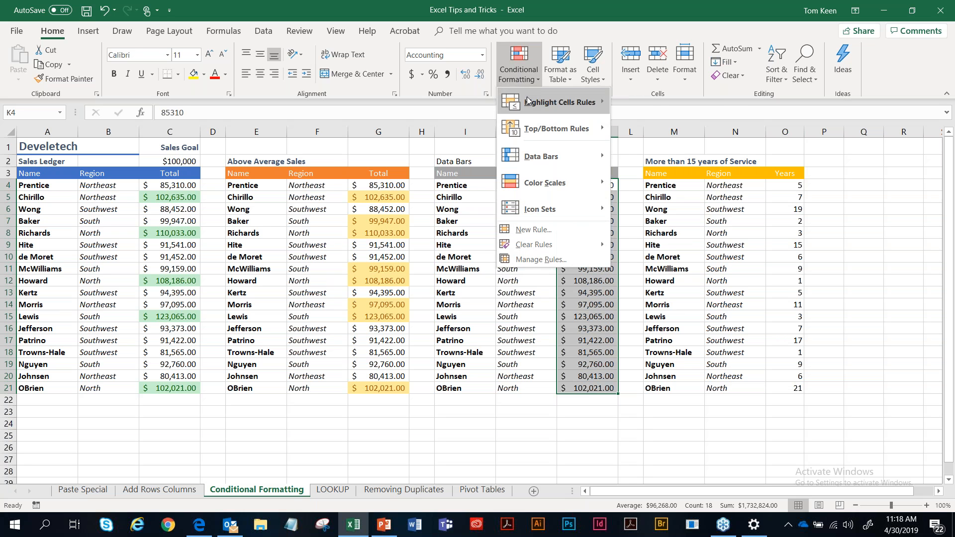
mouse_move(545, 158)
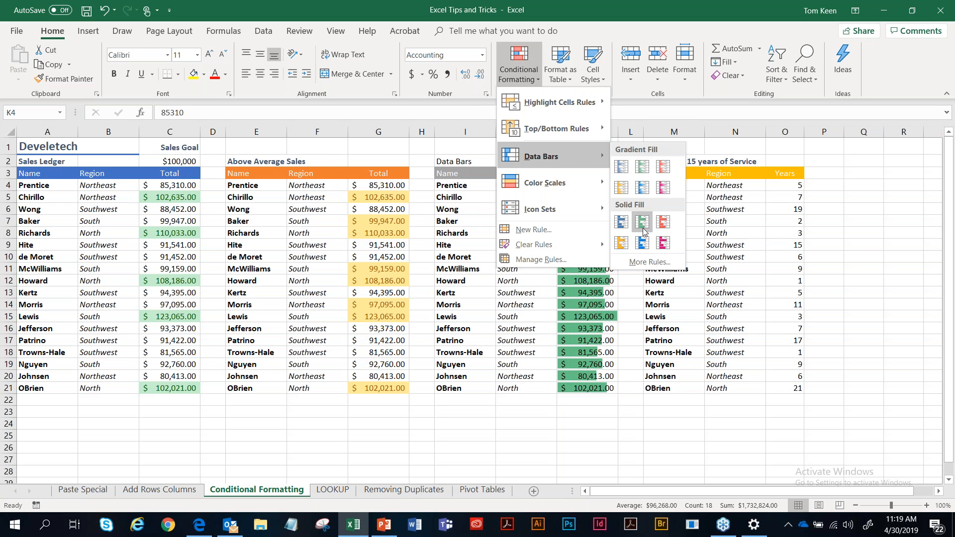
left_click(621, 243)
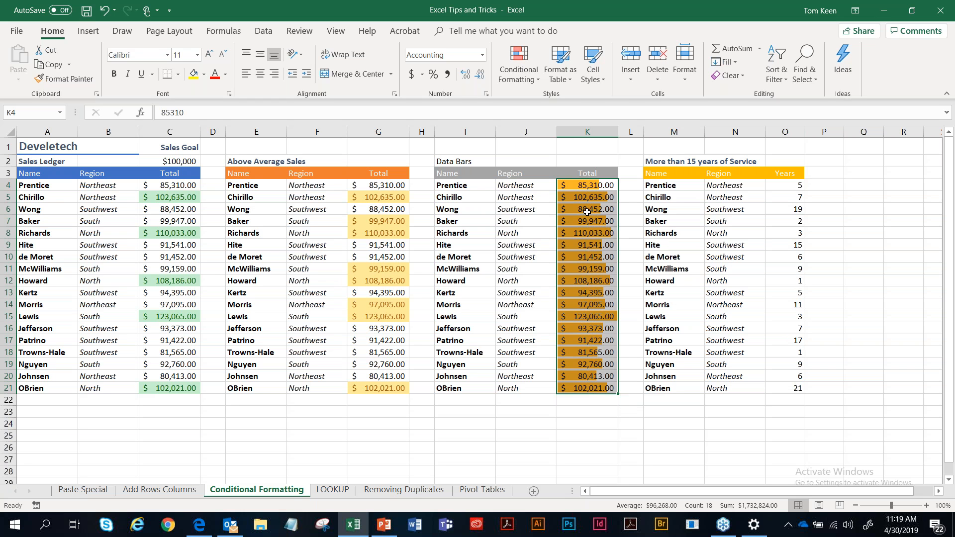
Step: Change the Data Bars table total in K6 to 75000
left_click(586, 212)
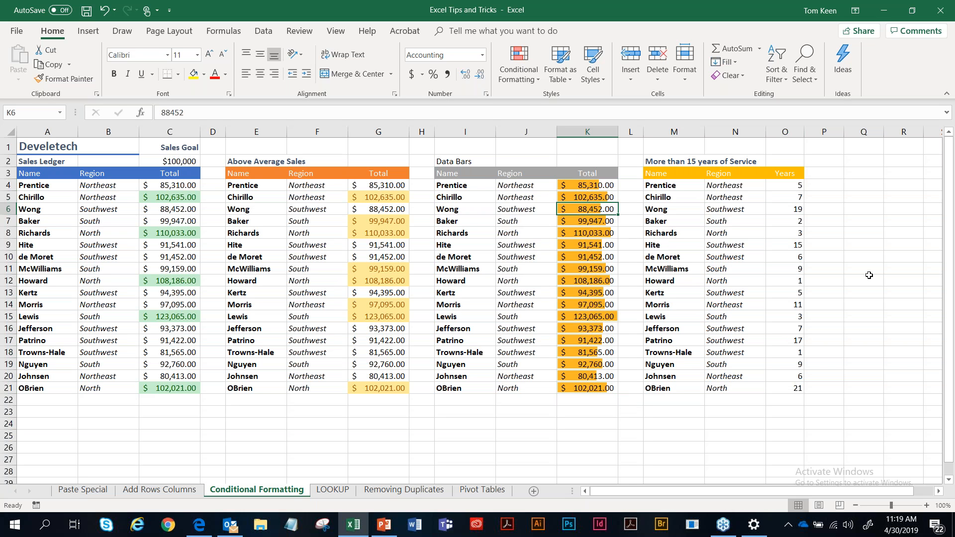
type("75000")
key("ctrl+Return")
key("Return")
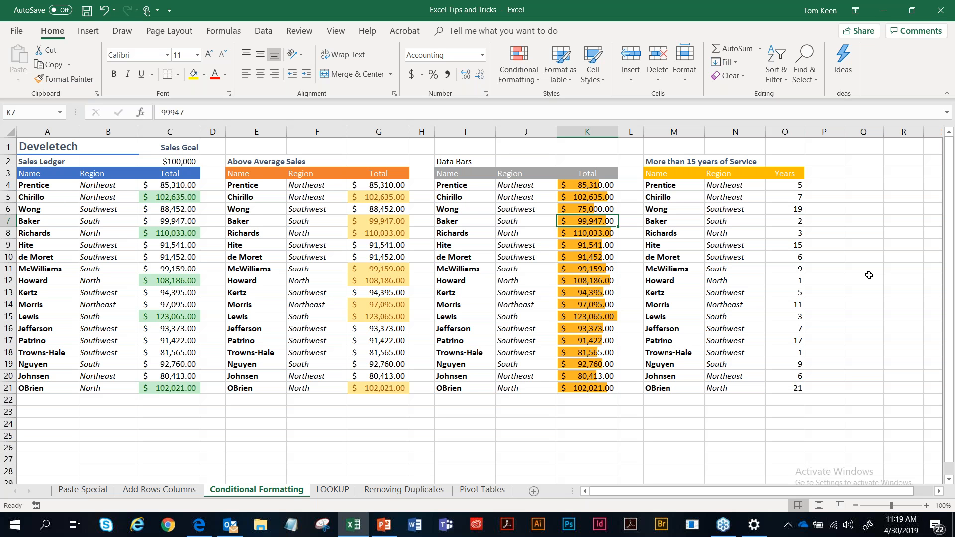
Step: Create a formula-based conditional formatting rule for the names in M4:M21 with the formula =$O4 >15
left_click_drag(908, 493, 928, 494)
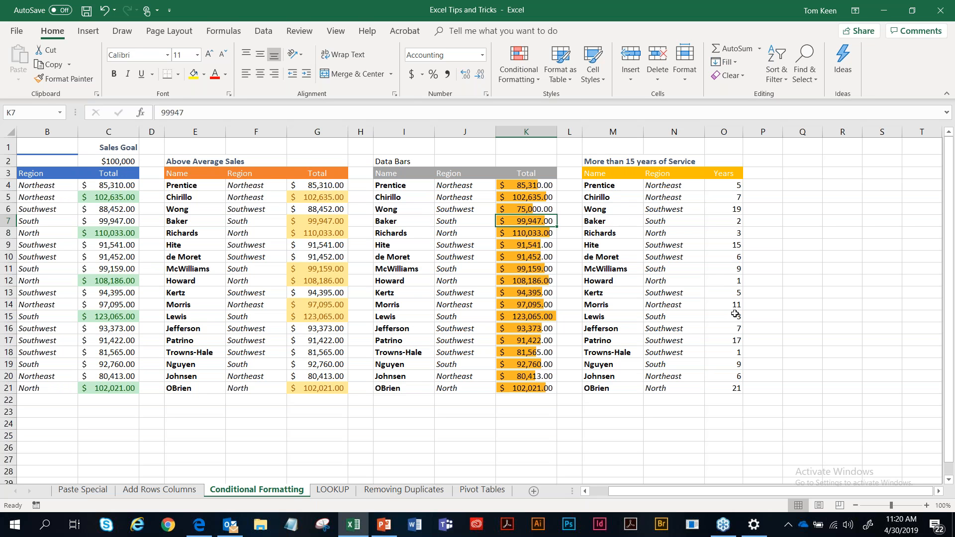
left_click(603, 188)
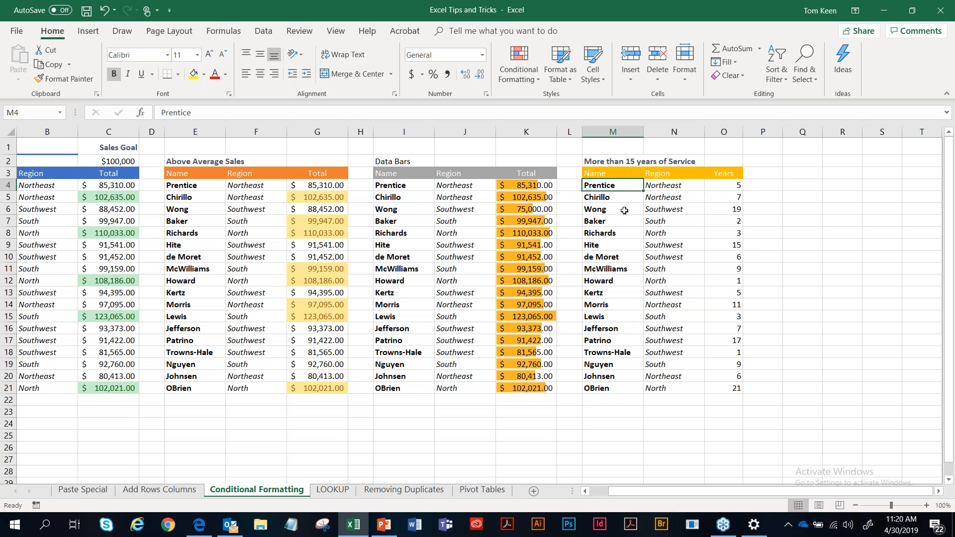
key("ctrl+shift+Down")
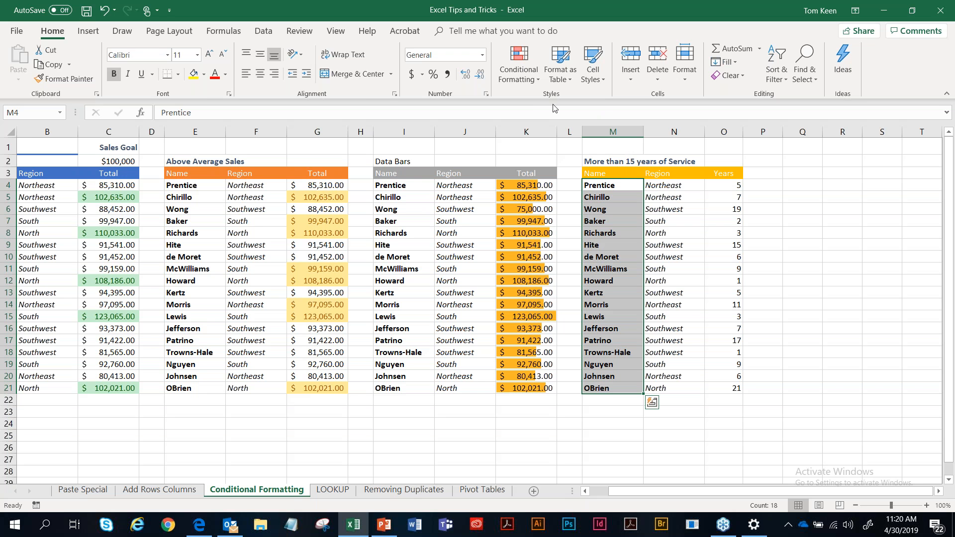
left_click(530, 83)
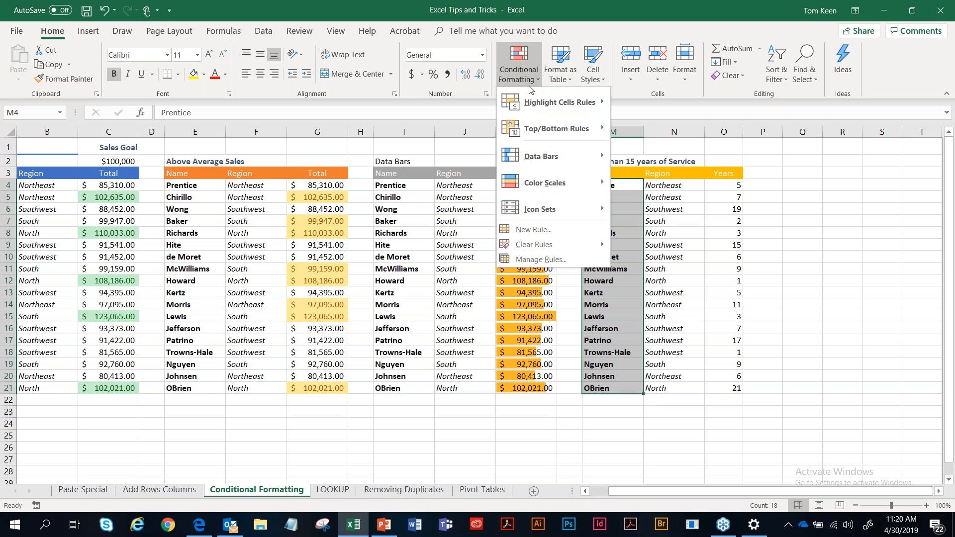
left_click(551, 232)
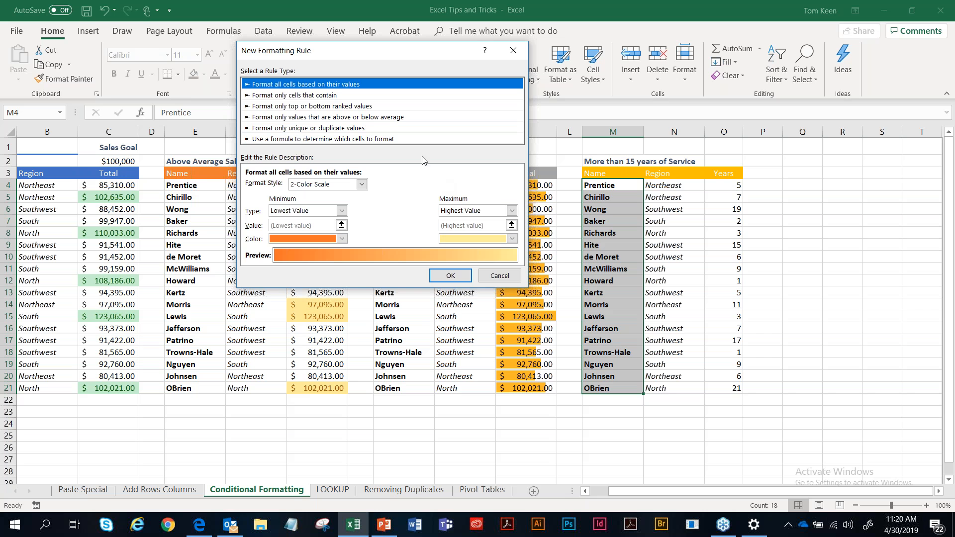
left_click(296, 139)
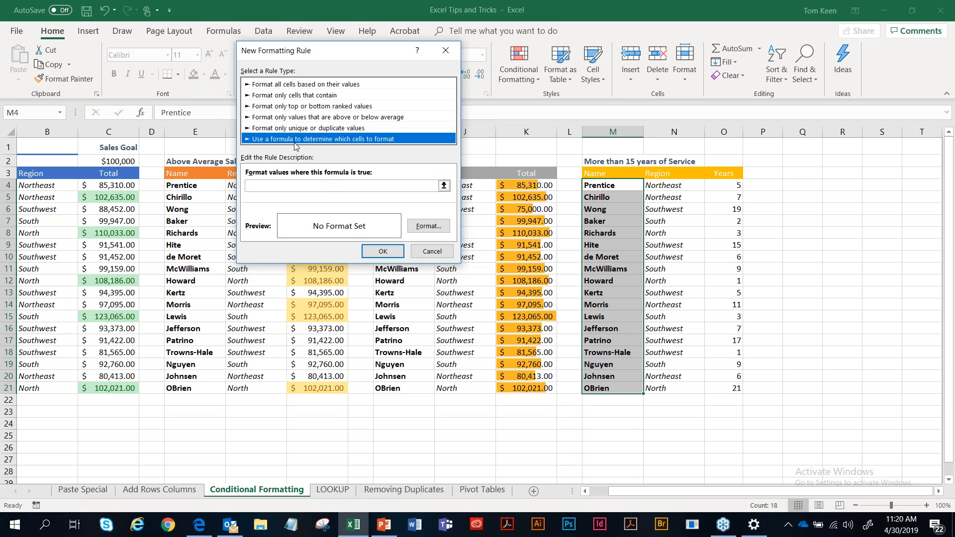
left_click(275, 187)
type("=$")
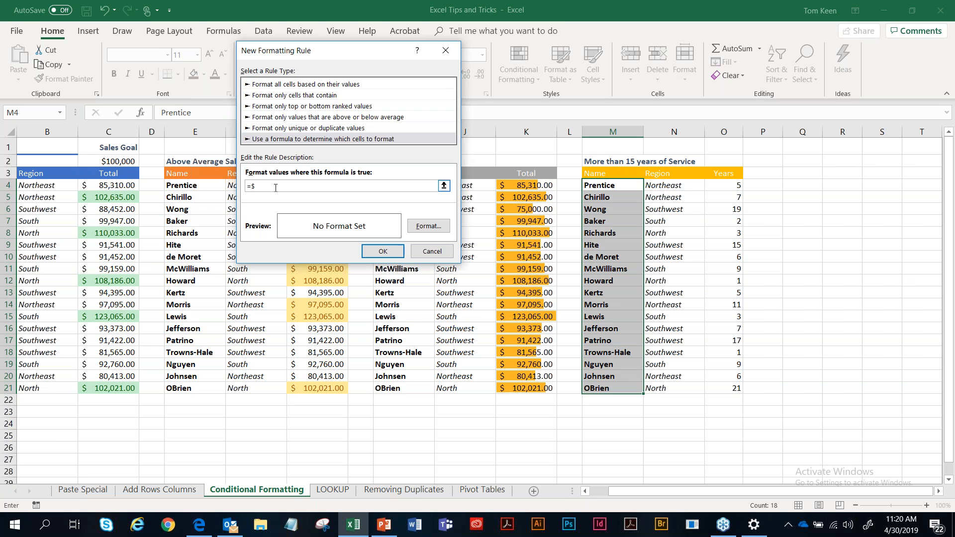
type("O4 >15")
Step: Give the years-of-service rule a light green fill and apply it to the names
left_click(426, 229)
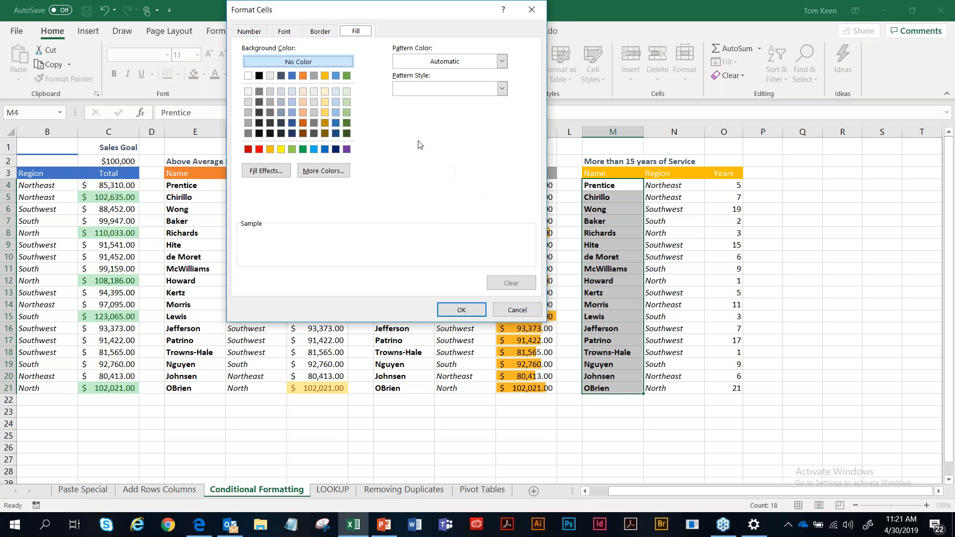
left_click(347, 102)
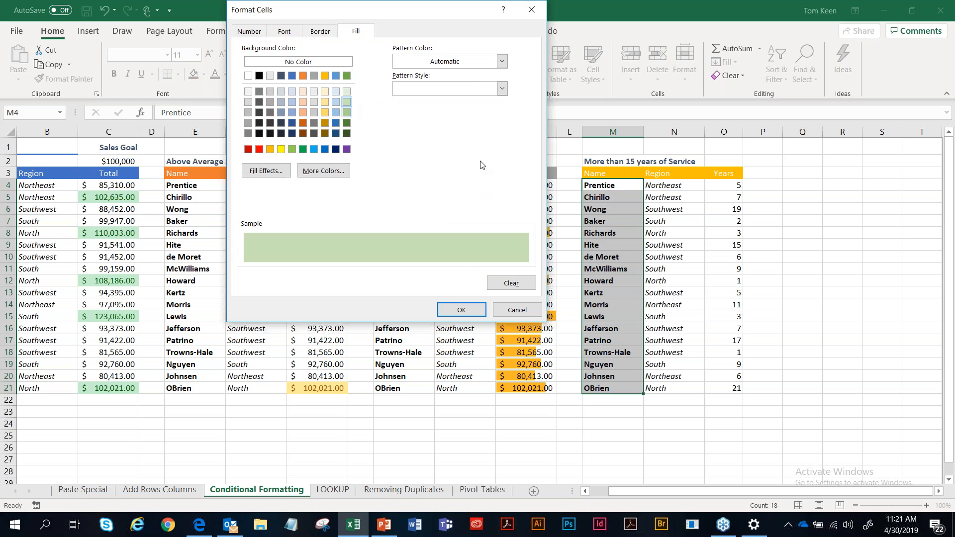
left_click(462, 310)
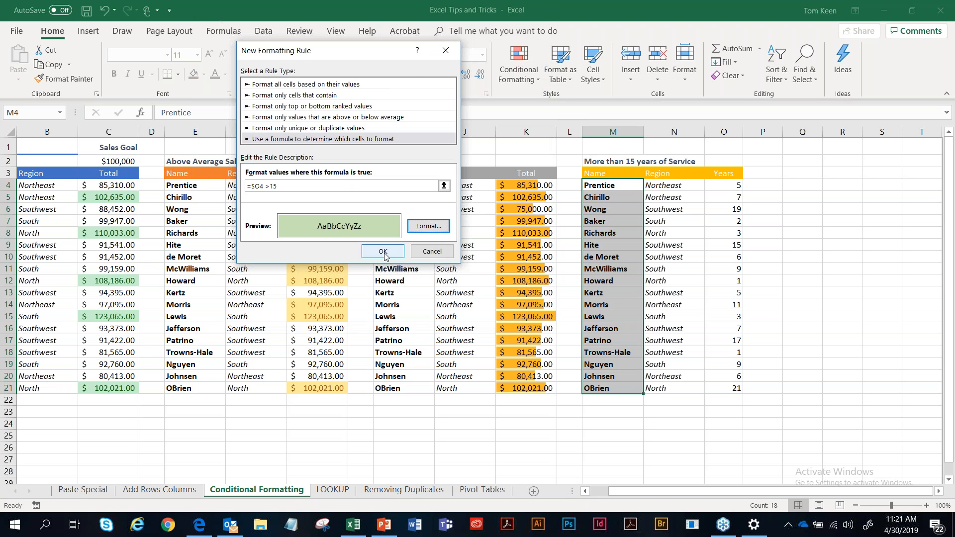
left_click(384, 252)
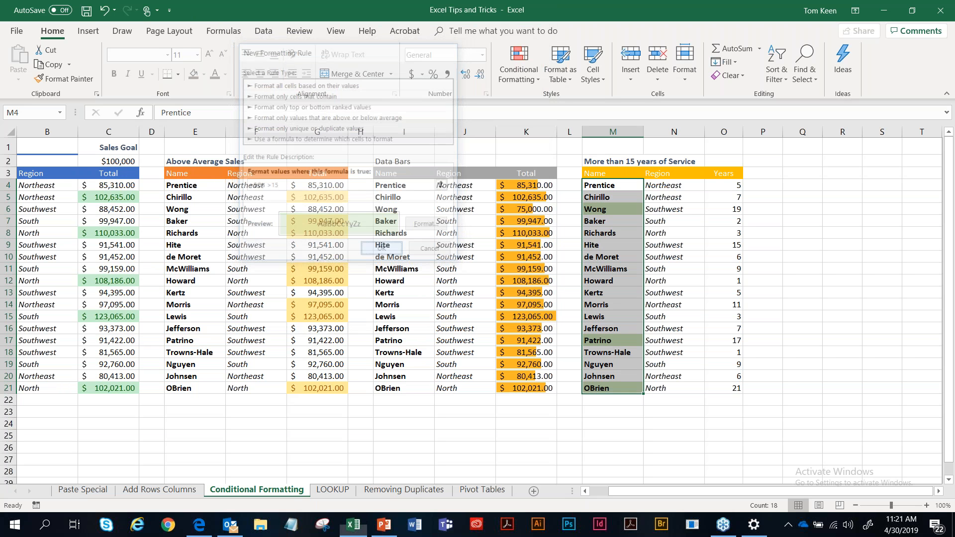
left_click(842, 245)
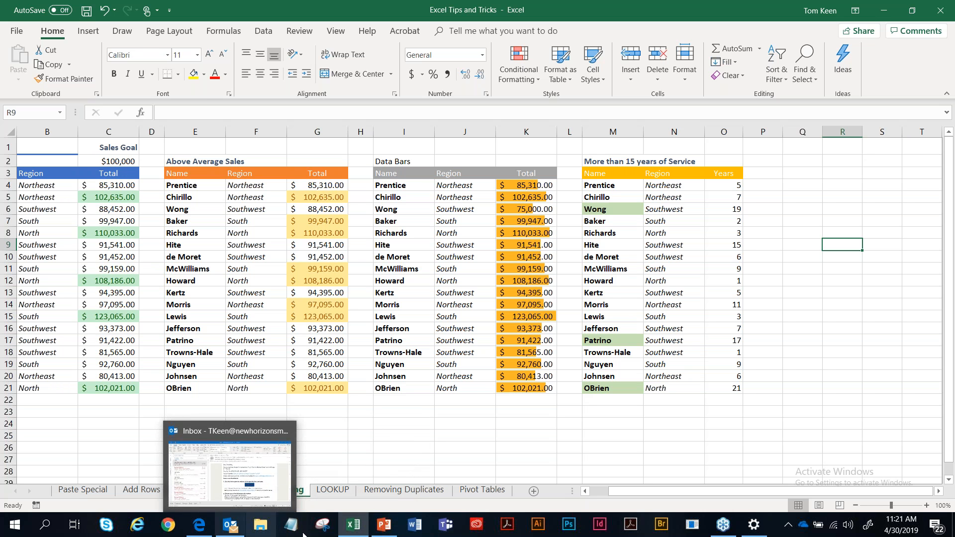
Step: Switch to the PowerPoint presentation and advance to the Lookup functions slide
mouse_move(374, 533)
left_click(382, 524)
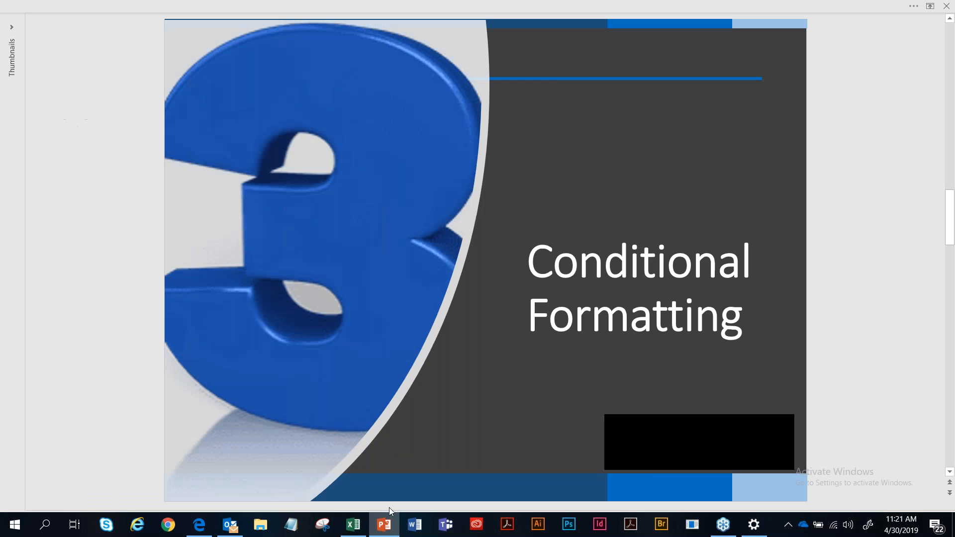
scroll(390, 507, "down", 1)
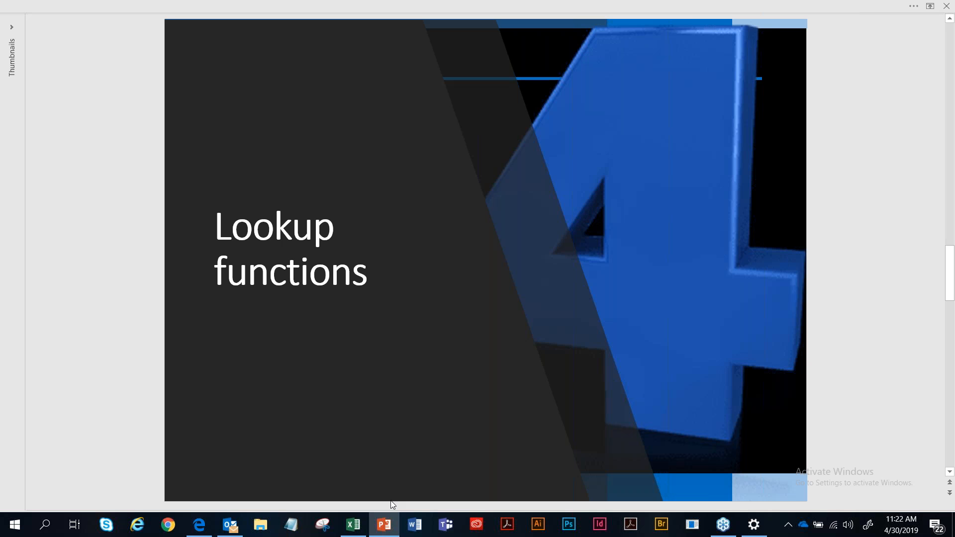
Step: Switch to the Excel workbook and open the LOOKUP sheet
left_click(352, 526)
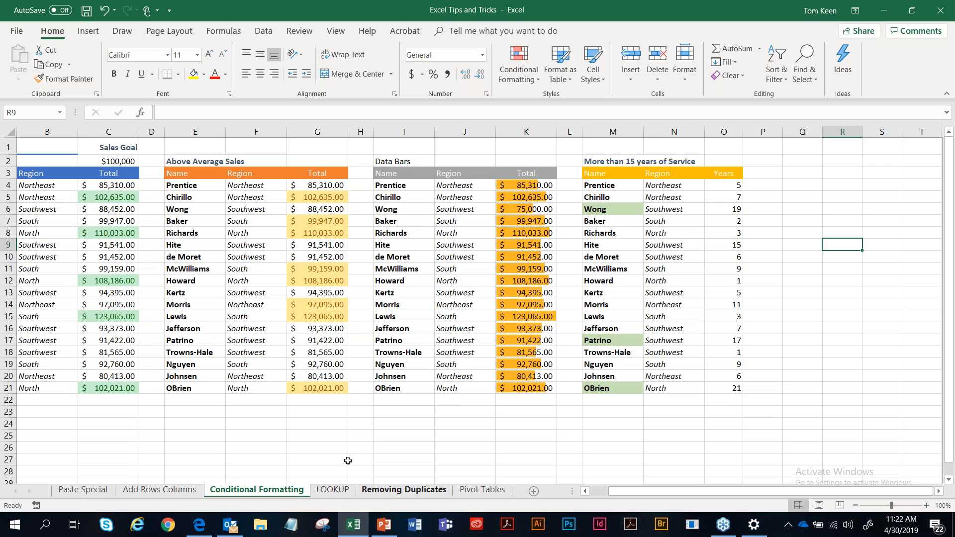
left_click(333, 489)
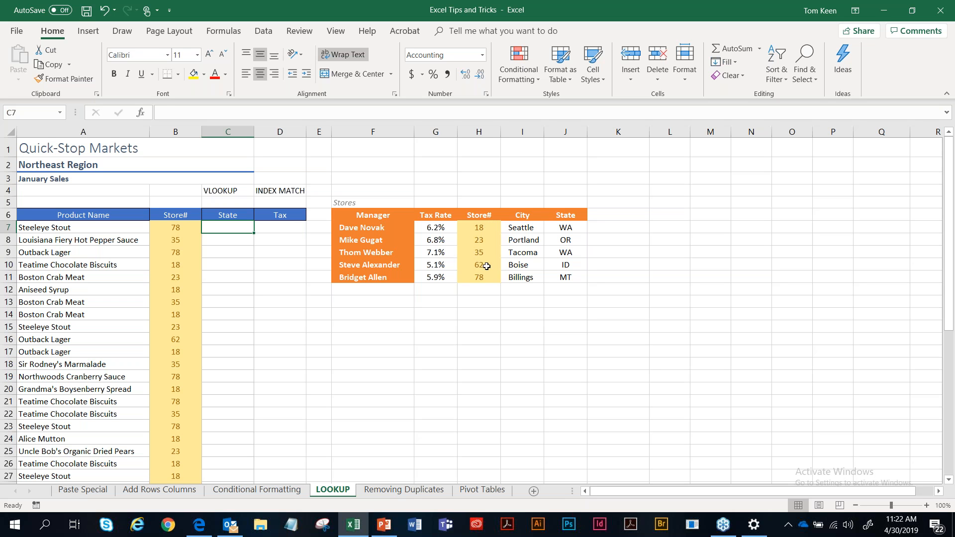
Step: Examine the Stores table headings and trace the store number in B7 to its matching row and state
left_click(373, 217)
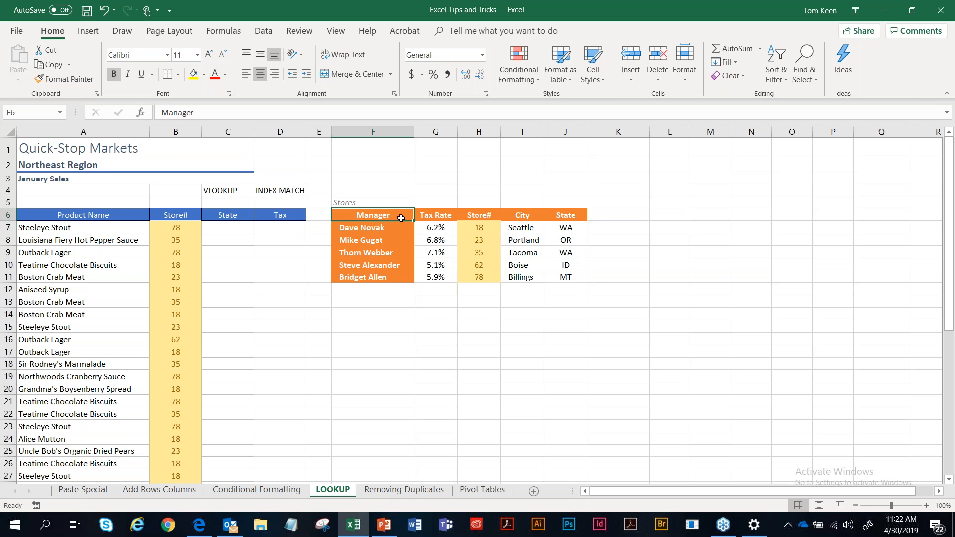
left_click(431, 219)
left_click(523, 215)
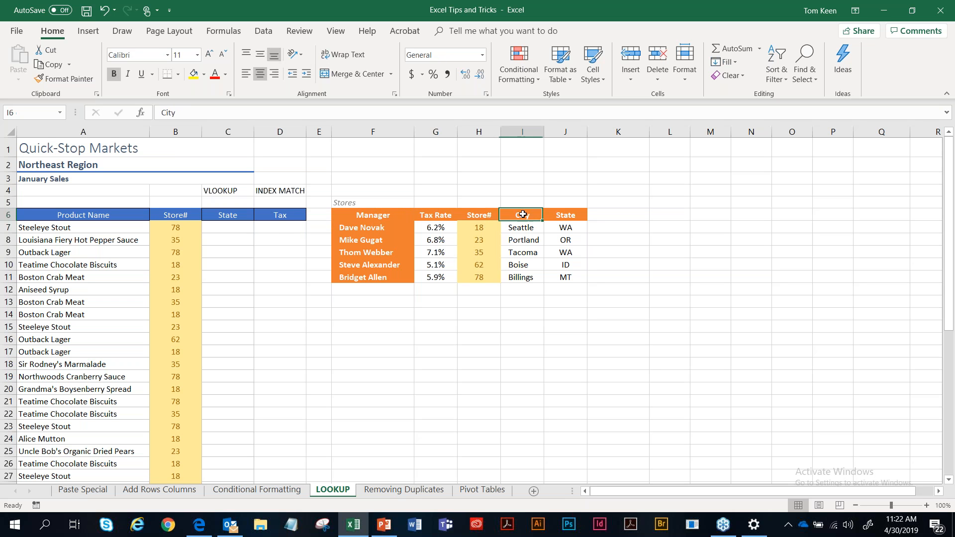
left_click(559, 213)
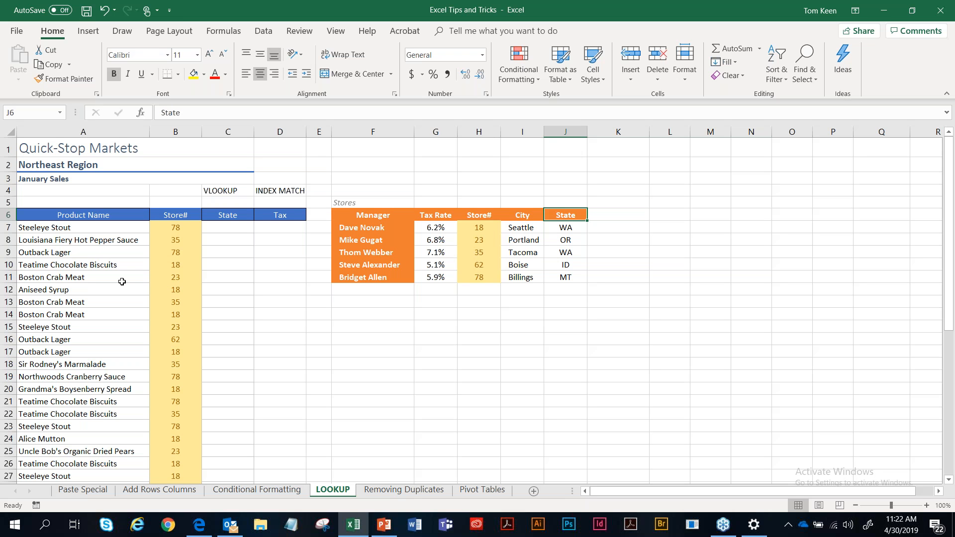
left_click(177, 228)
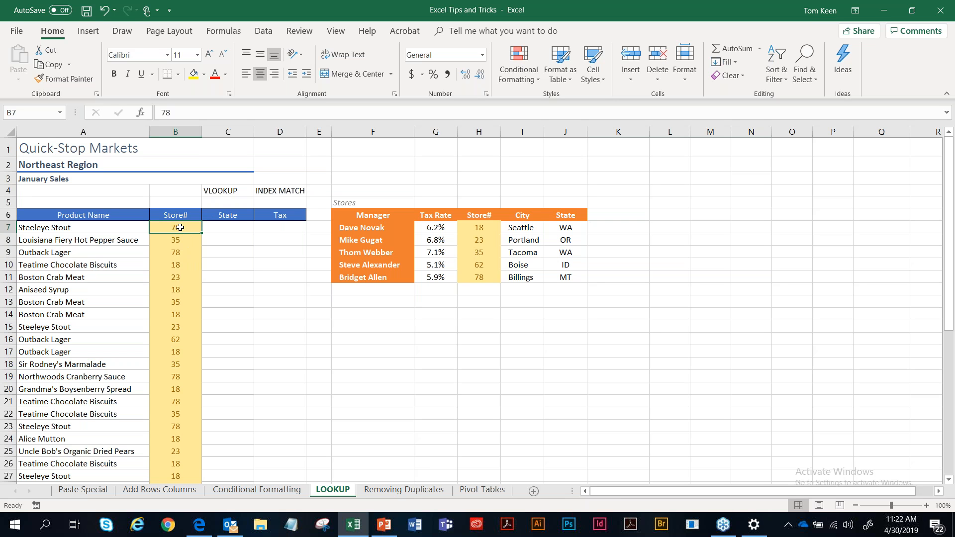
left_click(472, 277)
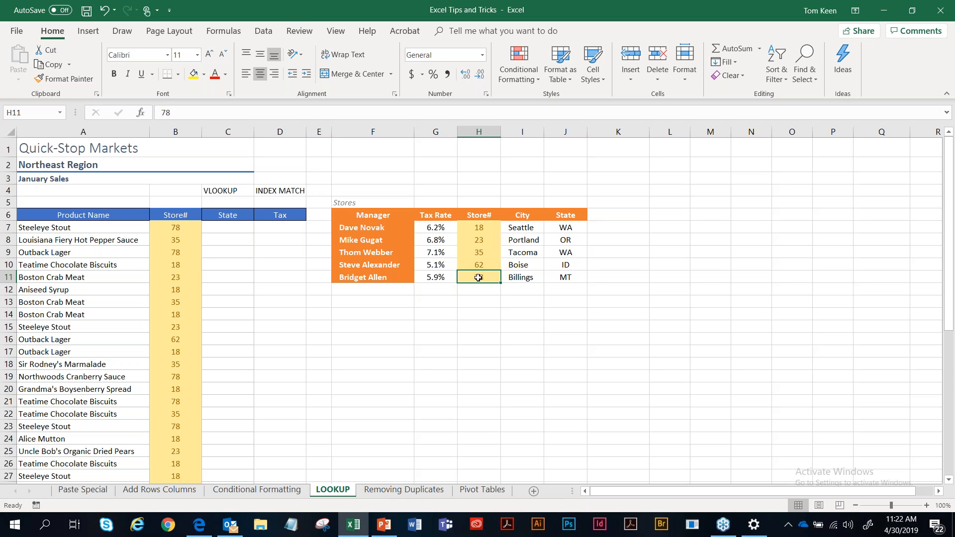
left_click(557, 280)
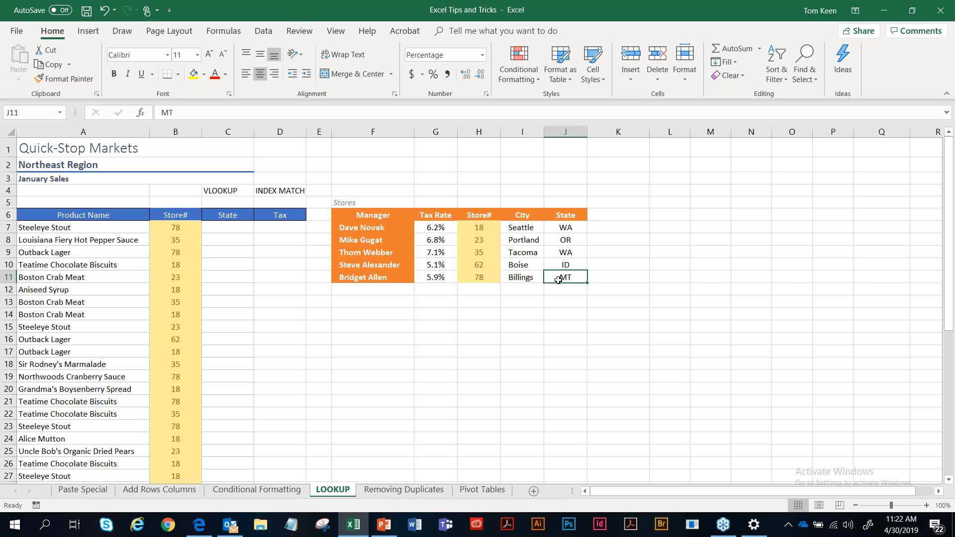
Step: Start a VLOOKUP function in State cell C7 with B7 as the lookup value
left_click(224, 227)
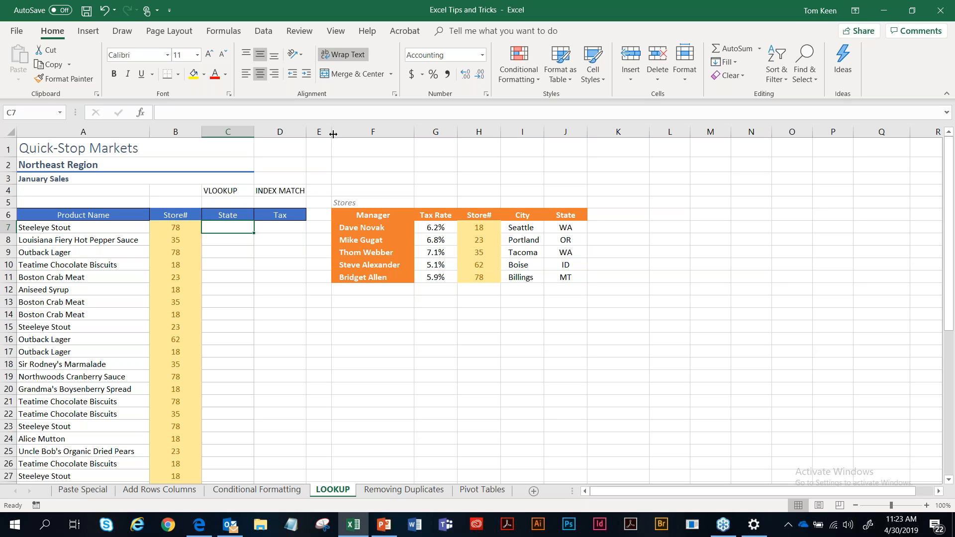
left_click(224, 31)
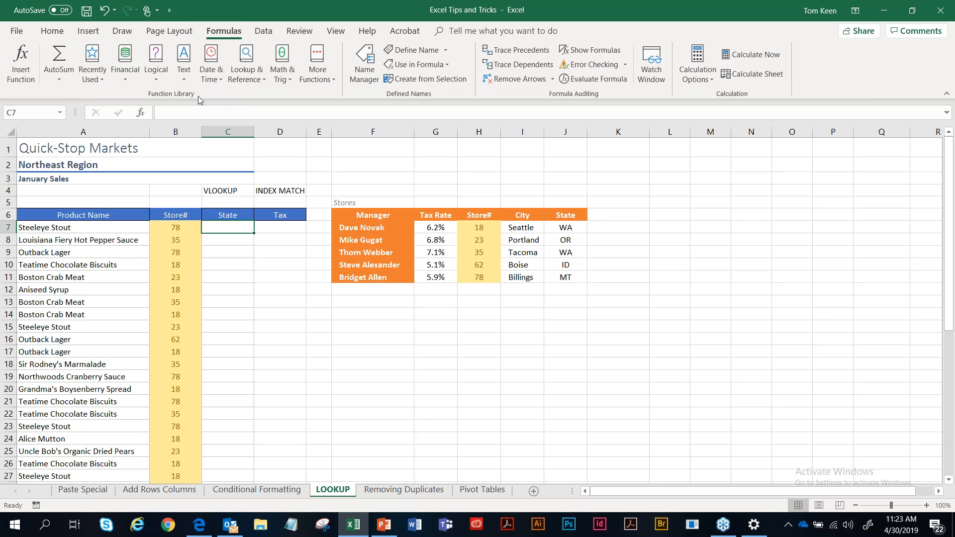
left_click(255, 75)
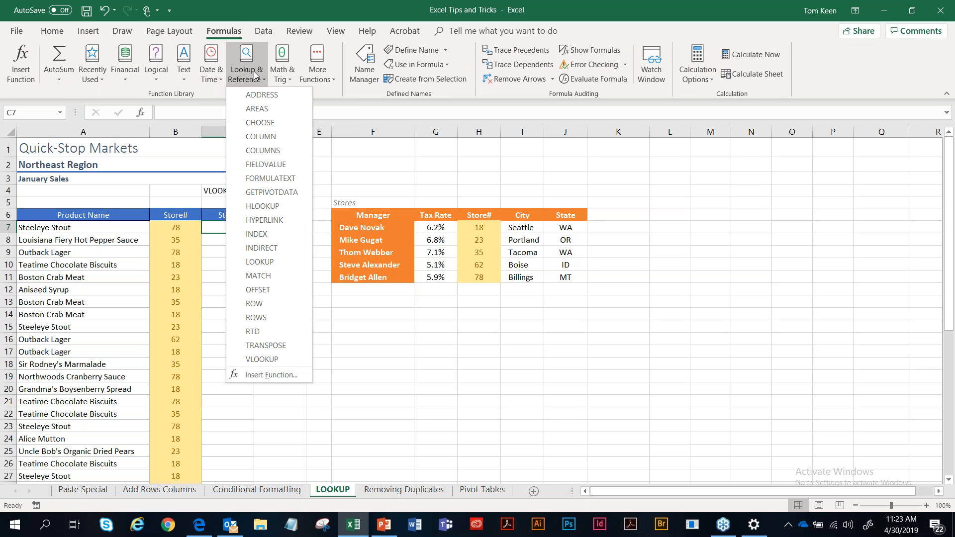
left_click(273, 360)
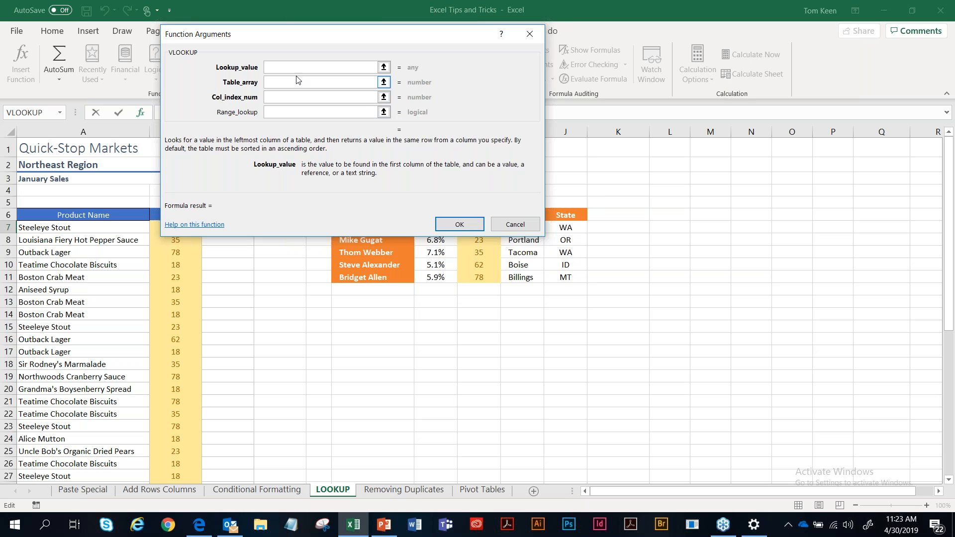
left_click_drag(301, 37, 353, 21)
left_click(166, 229)
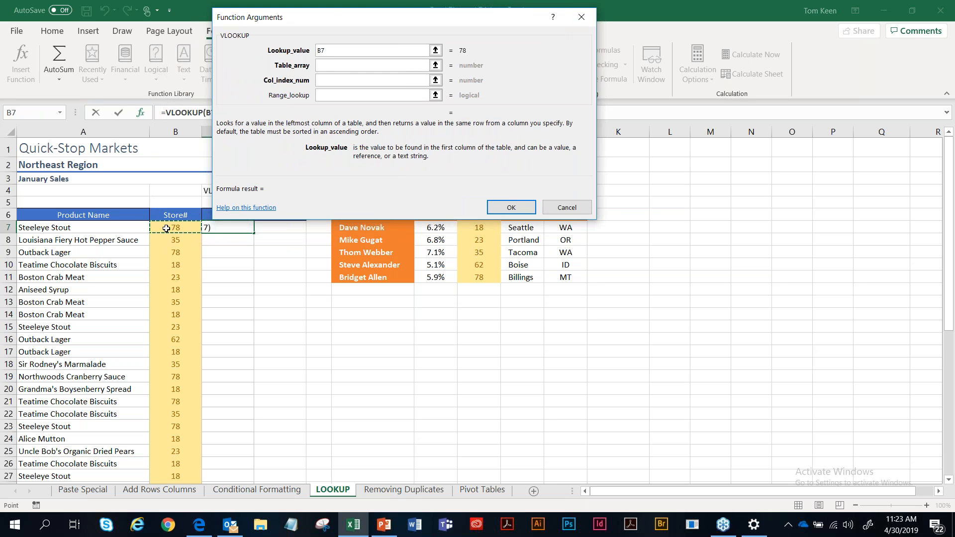
key("Tab")
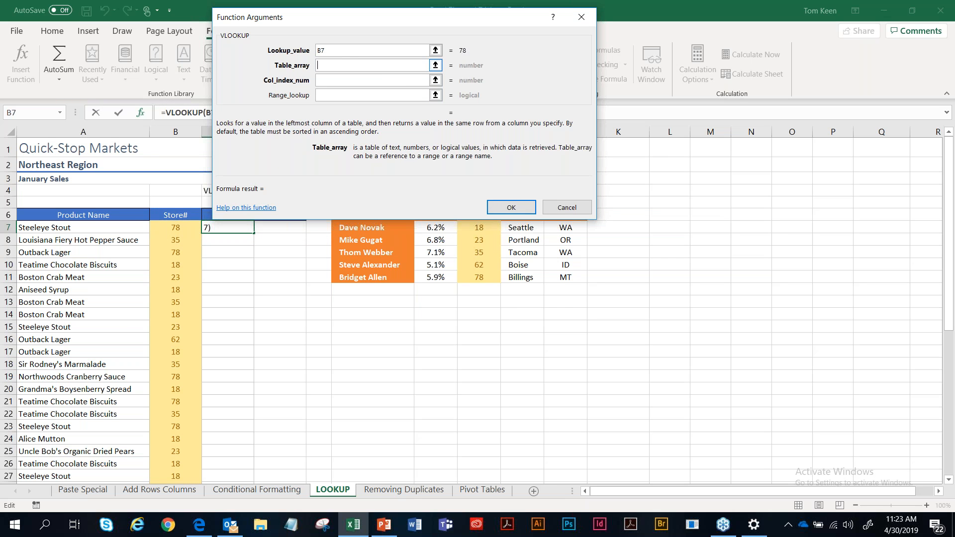
Step: Set the VLOOKUP table array to H6:J11 and the column index number to 3
left_click_drag(380, 18, 377, 11)
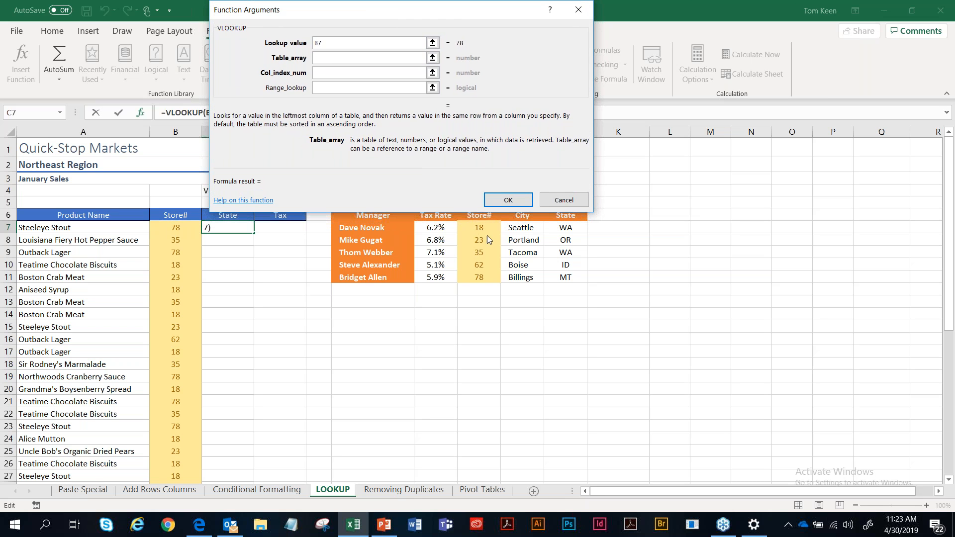
left_click_drag(472, 17, 498, 342)
left_click_drag(478, 218, 560, 275)
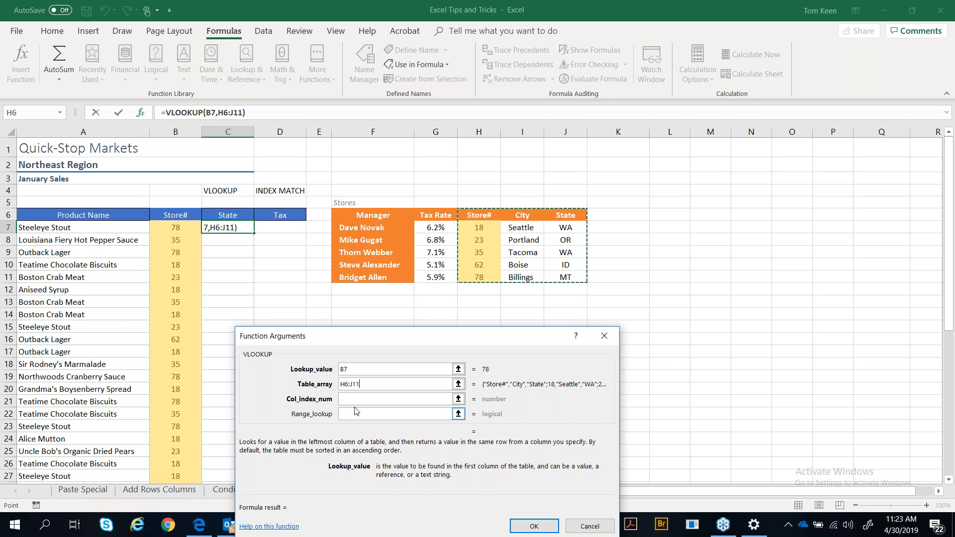
key("Tab")
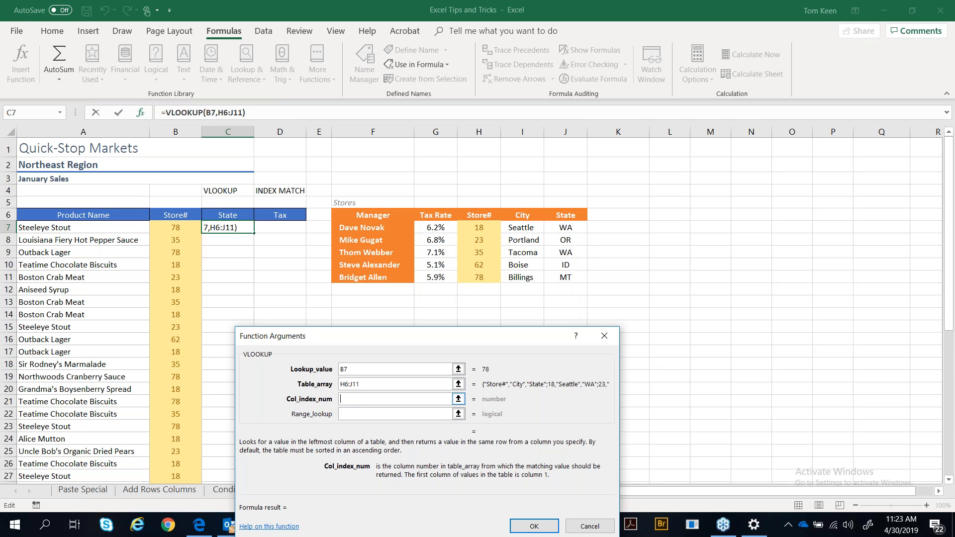
type("3")
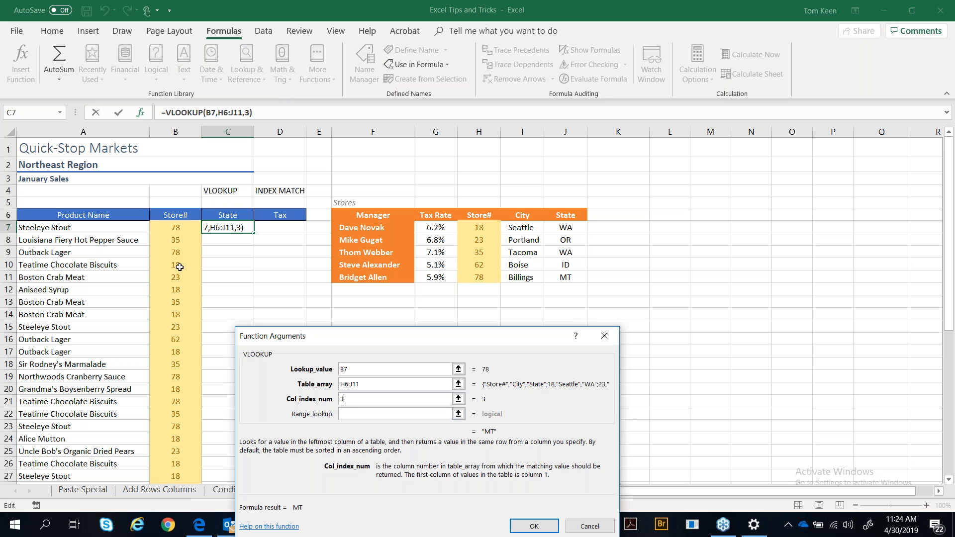
Step: Set the VLOOKUP range lookup to FALSE, insert the formula and fill it down the State column
left_click(356, 413)
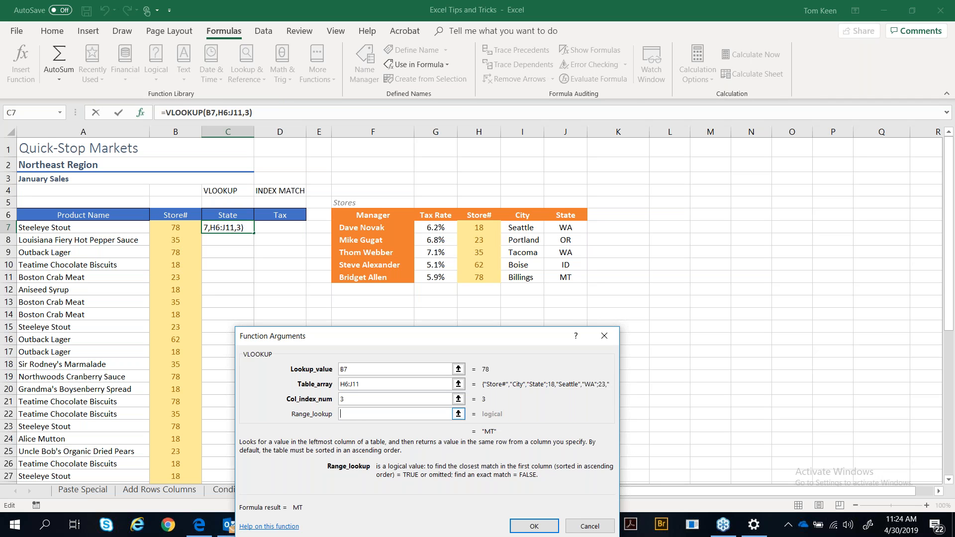
type("TRUE")
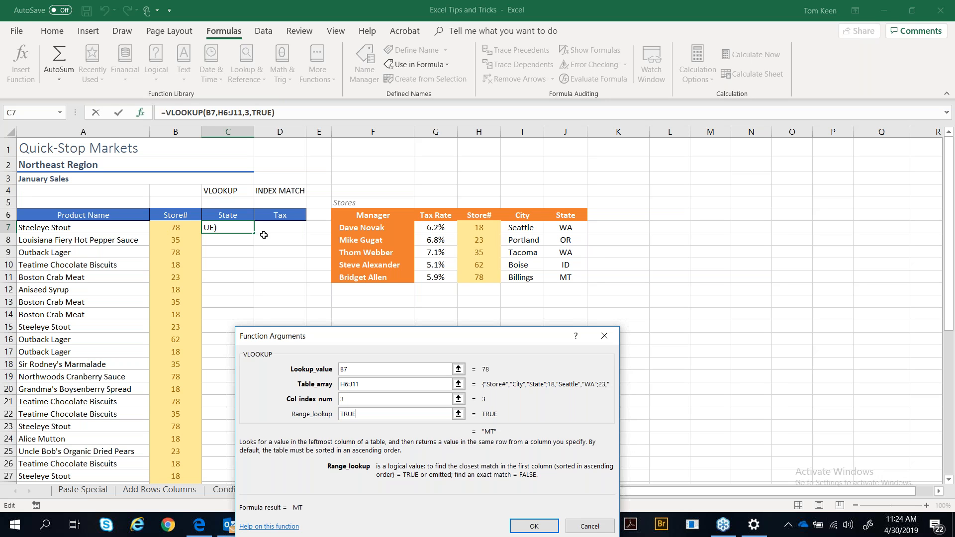
left_click_drag(383, 414, 330, 413)
type("FALSE")
left_click(534, 526)
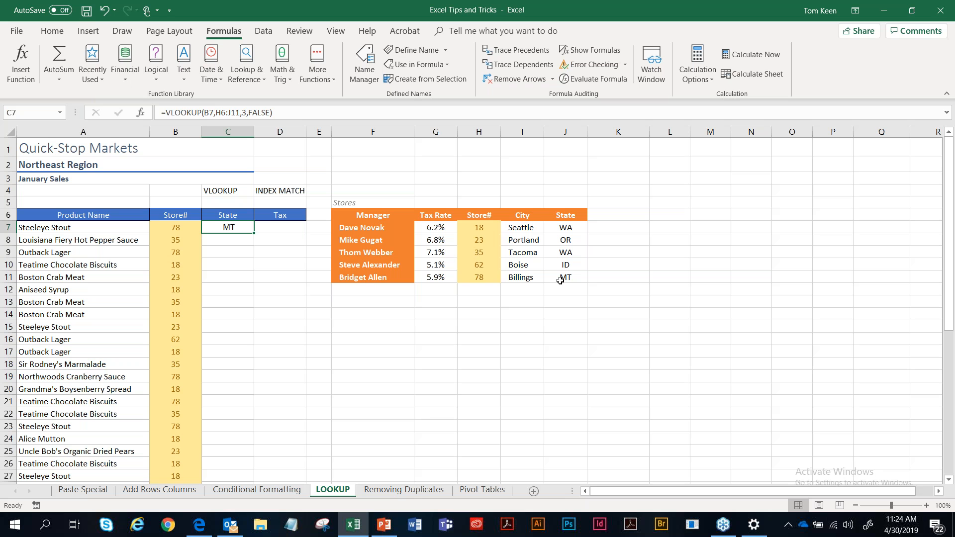
double_click(254, 232)
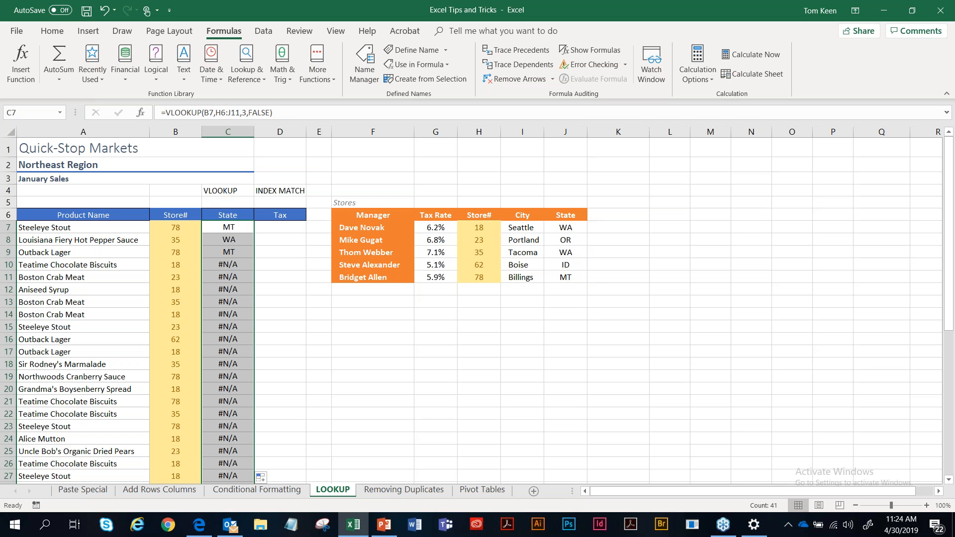
Step: Make the table range in C7's VLOOKUP absolute as $H$6:$J$11 and refill the formula down the State column
left_click(234, 229)
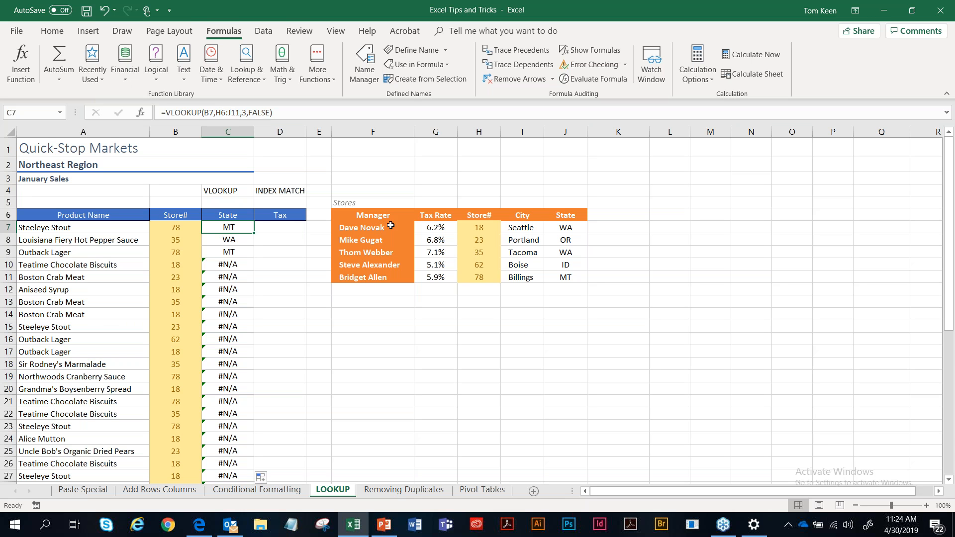
left_click(226, 114)
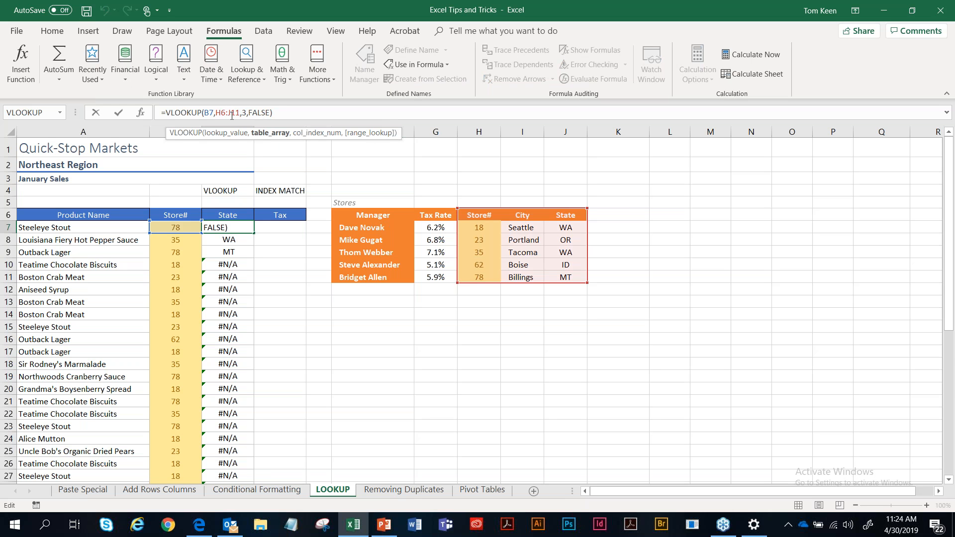
key("F4")
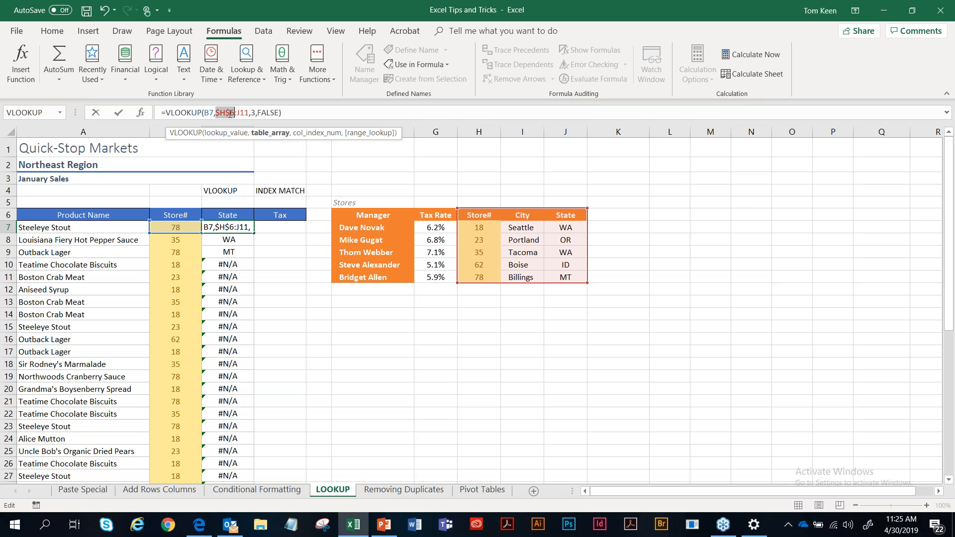
left_click(248, 114)
key("F4")
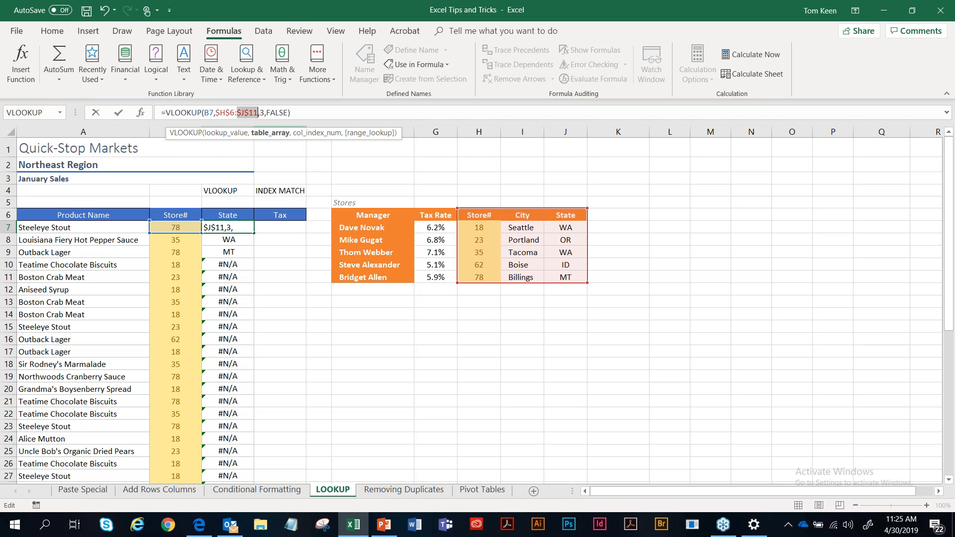
left_click(121, 114)
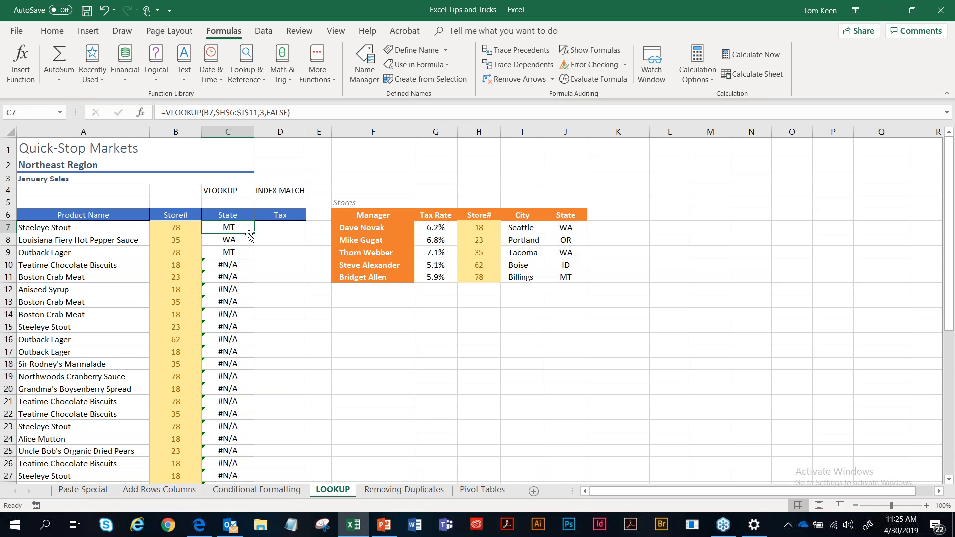
double_click(254, 233)
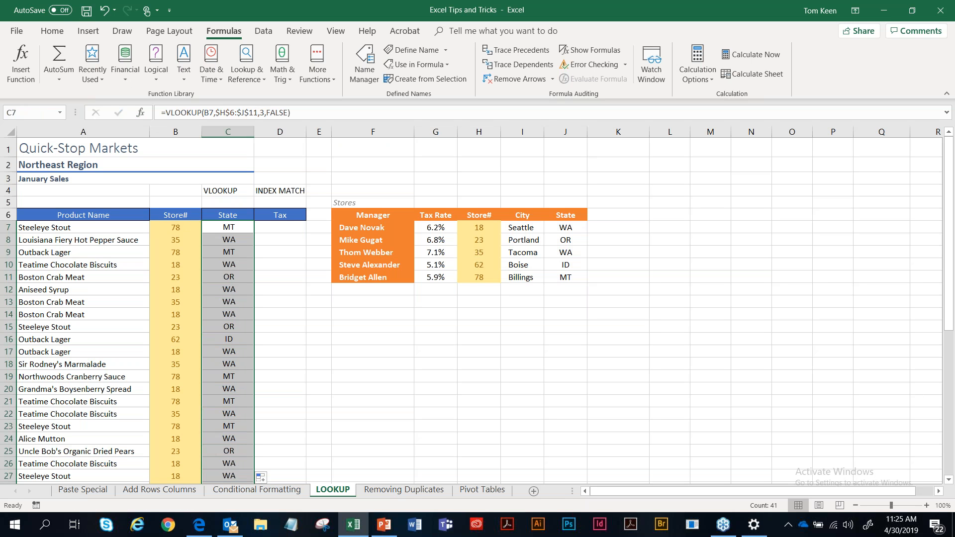
Step: Start an INDEX formula in Tax cell D7 with $G$7:$G$11 as the array
left_click(276, 230)
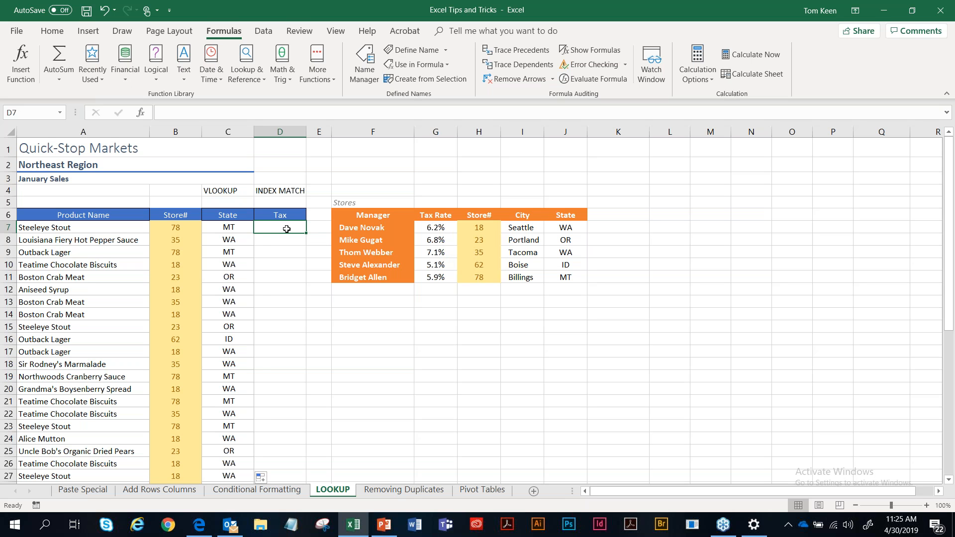
type("=")
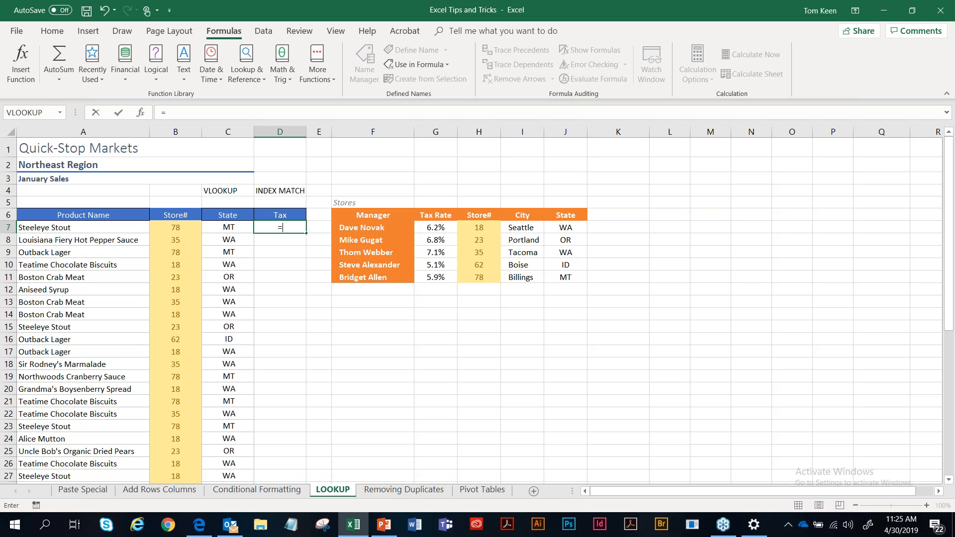
type("IND")
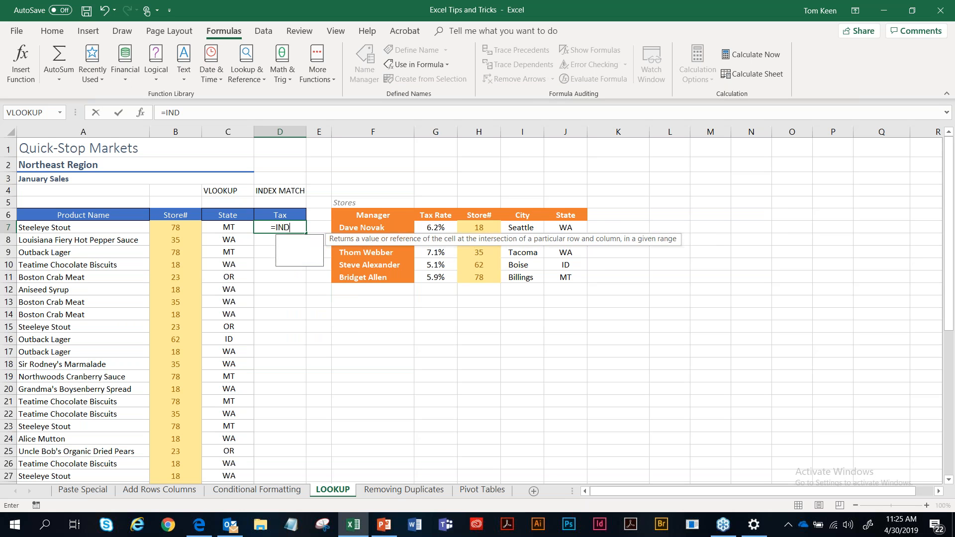
type("EX(")
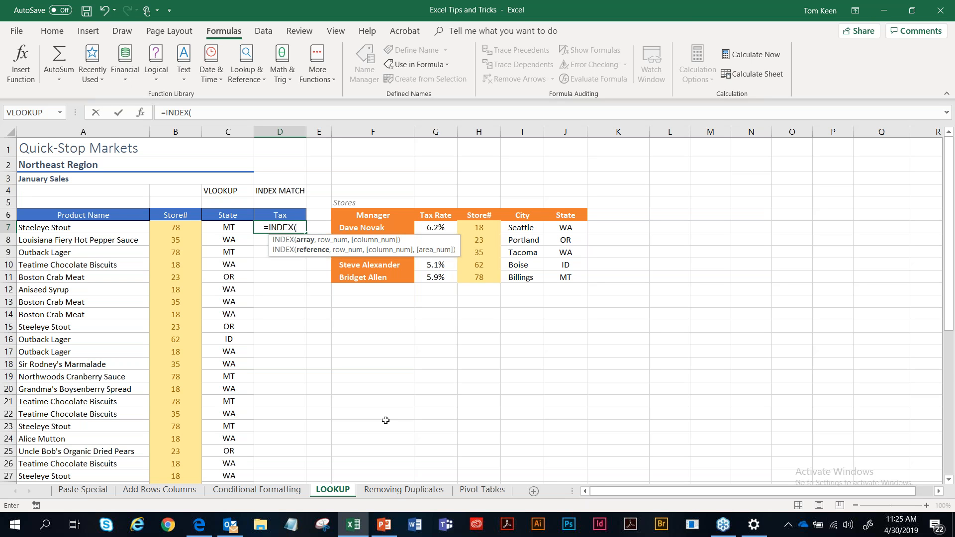
type("$G$")
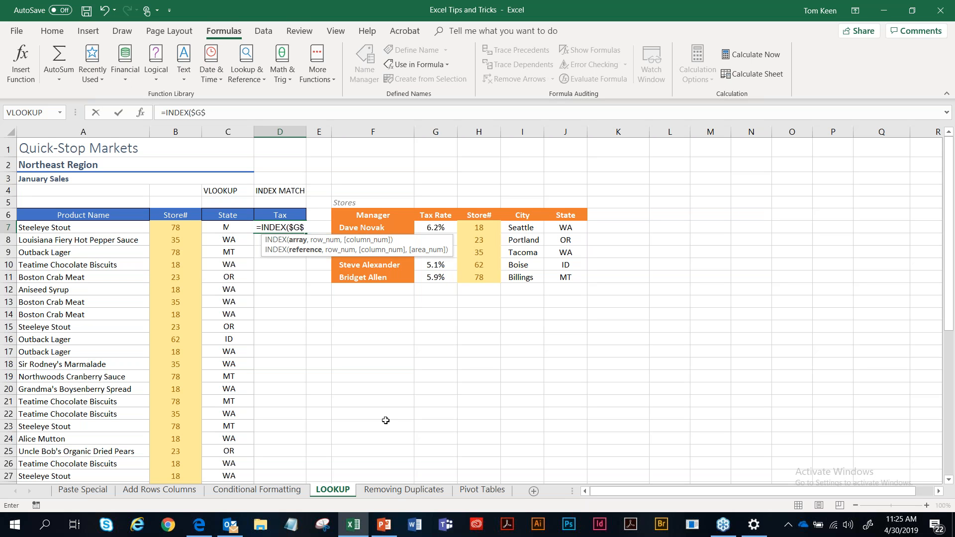
type("7:")
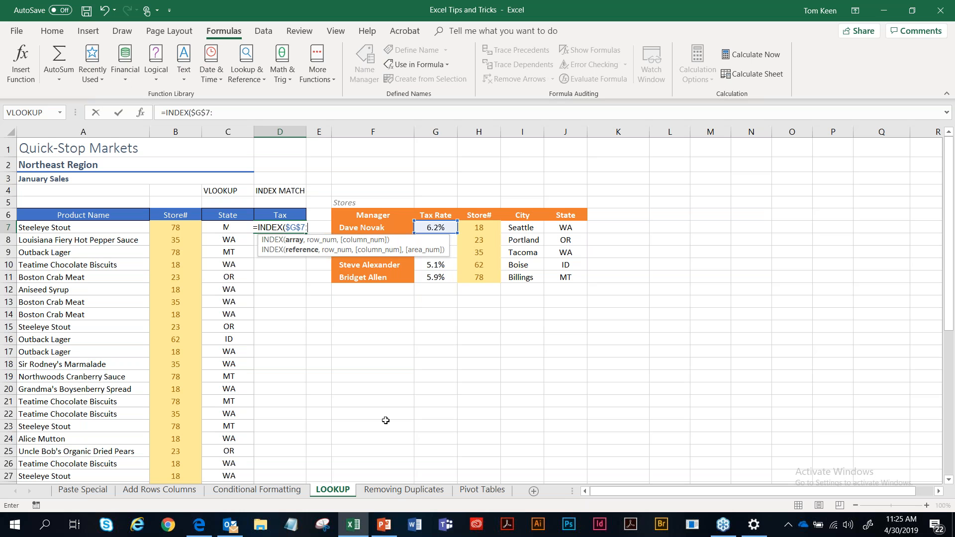
type("$G")
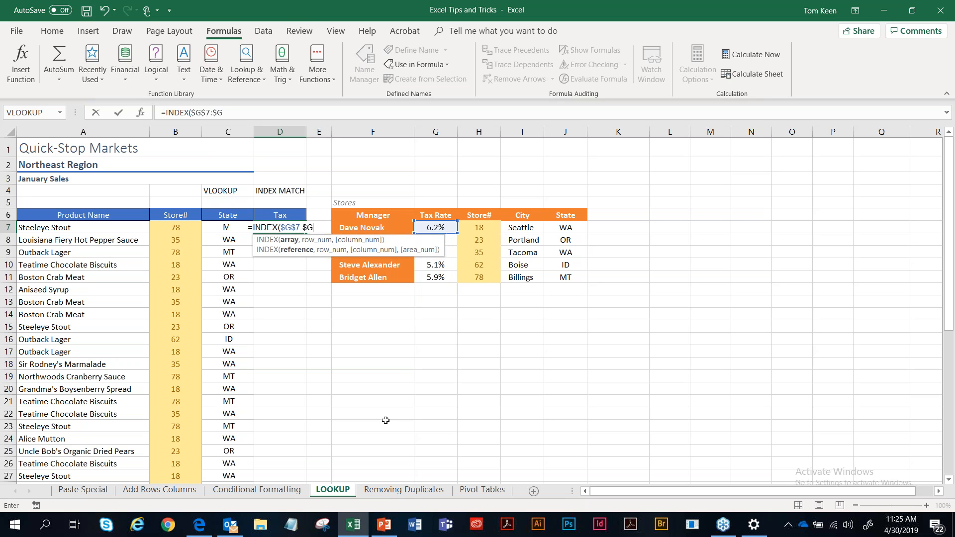
type("$")
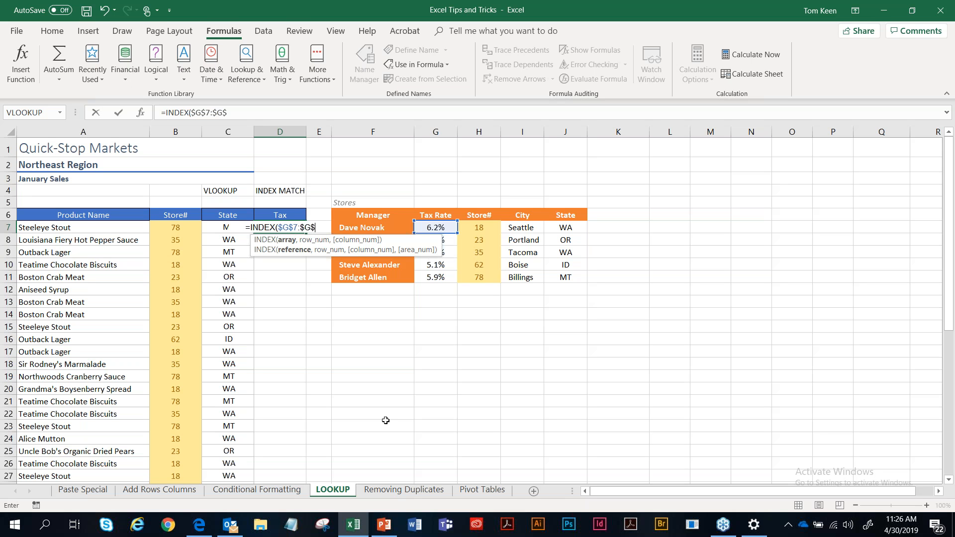
type("11")
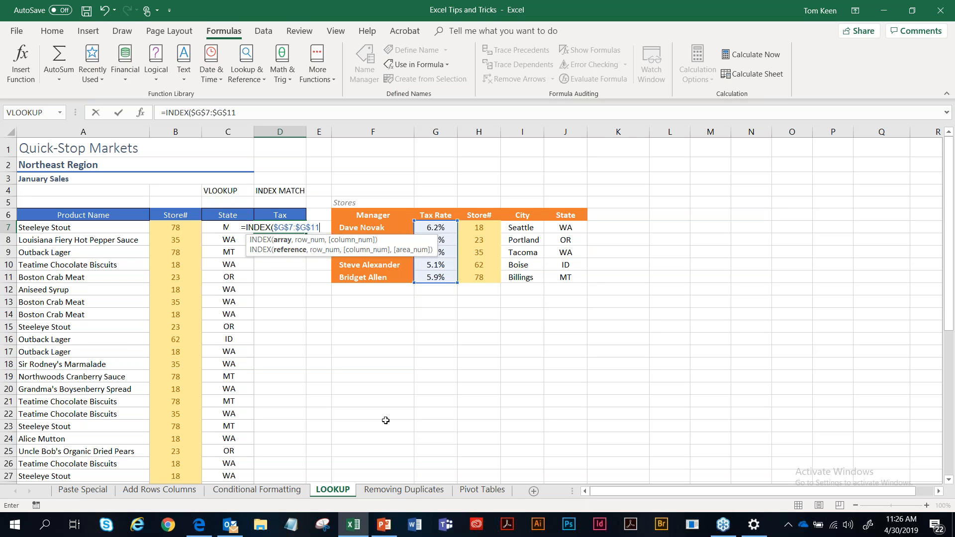
Step: Nest a MATCH function as the INDEX row number, with B7 as the lookup value
type(", MATCH")
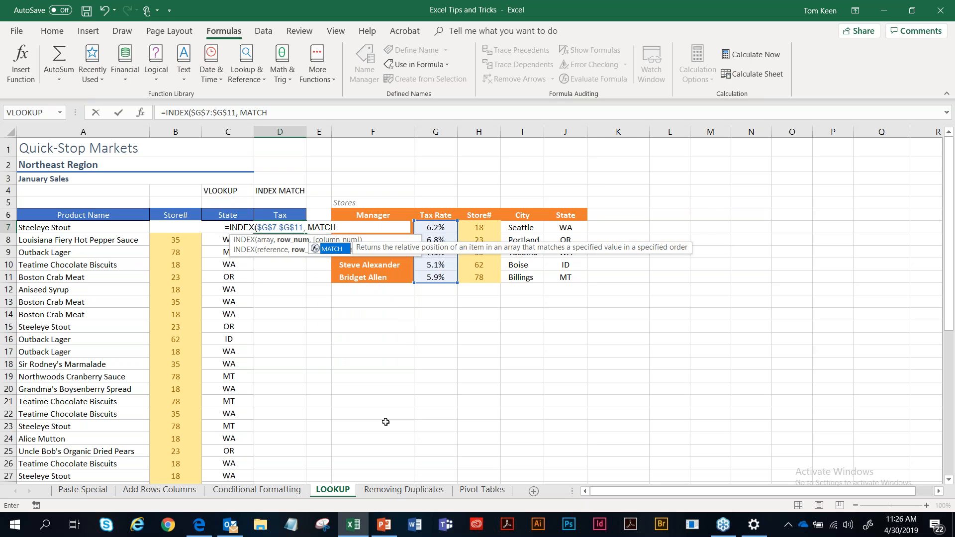
type("(")
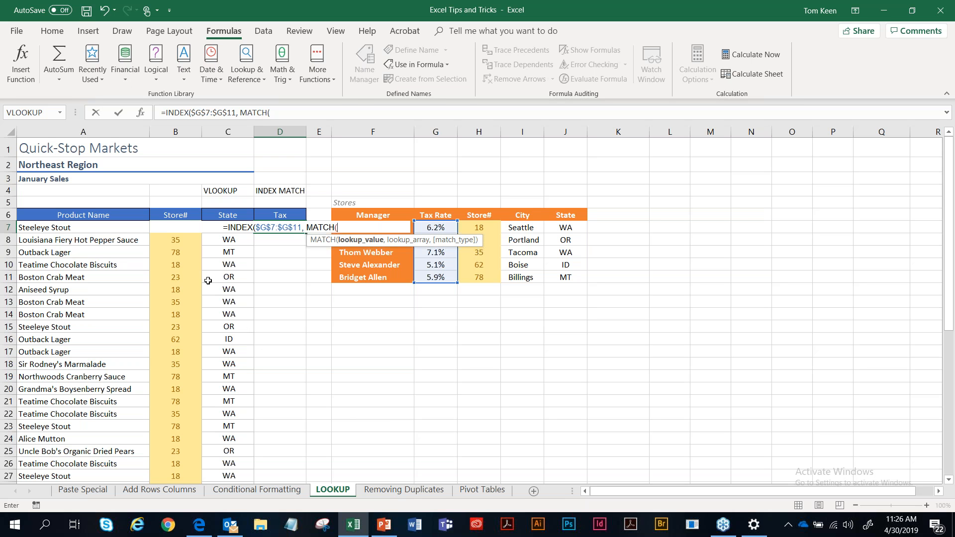
type("B7")
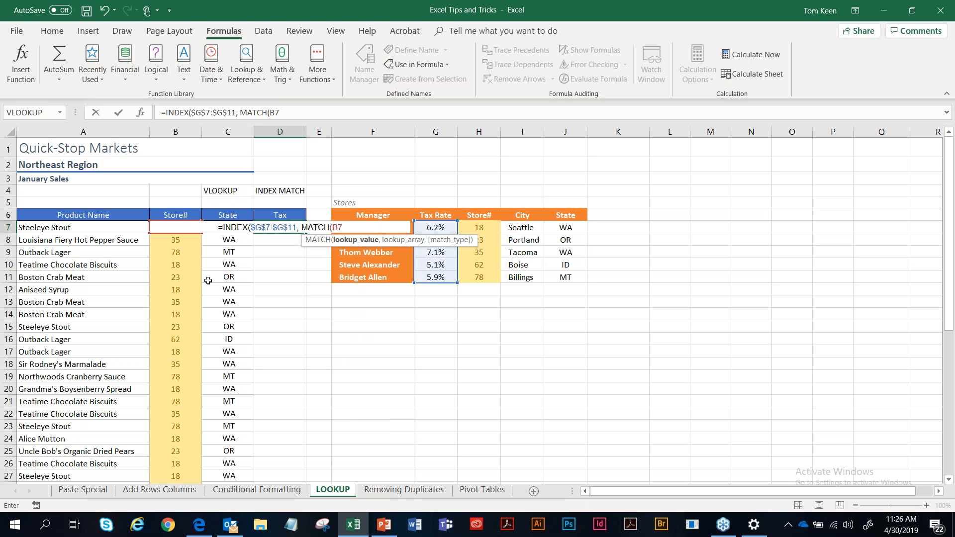
type(",")
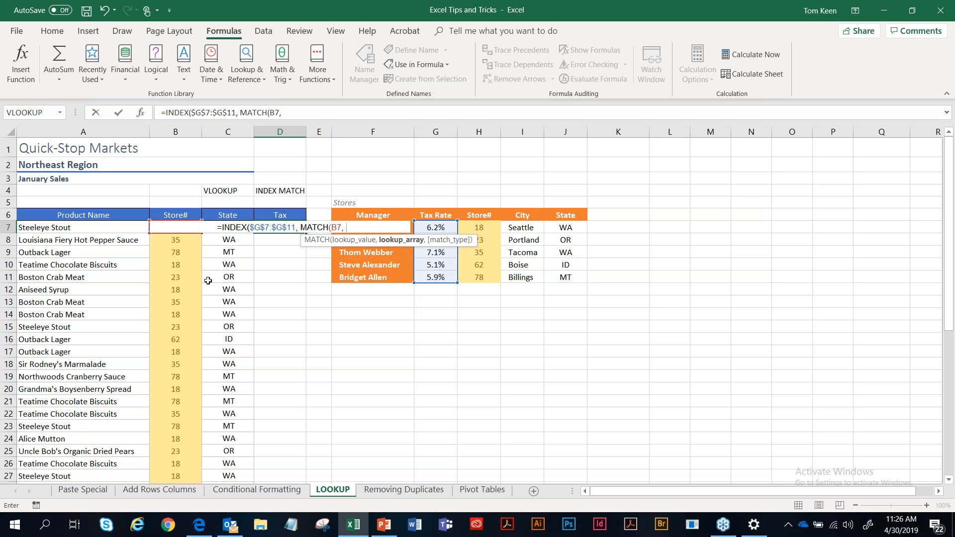
Step: Set the MATCH lookup array to $H$7:$H11 and close both functions
type(" $")
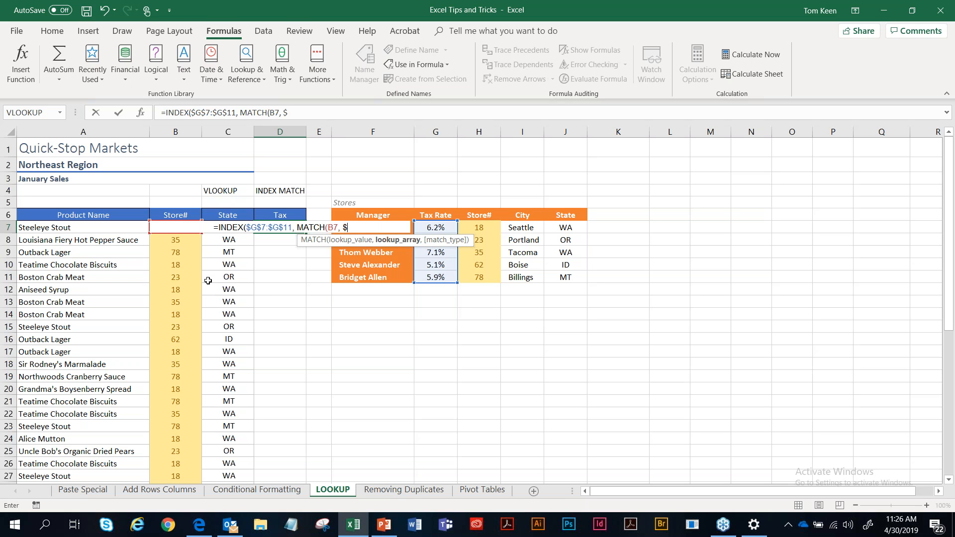
type("H")
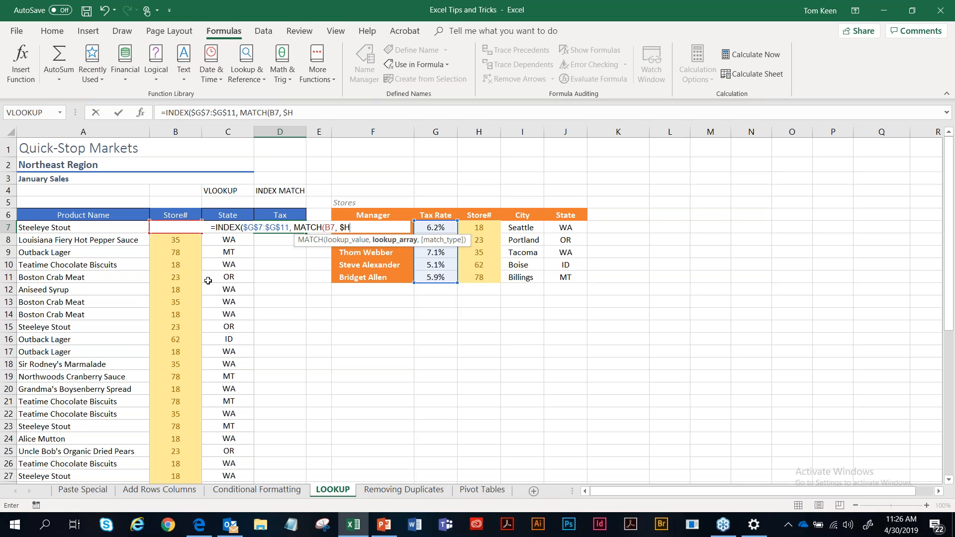
type("7")
key("BackSpace")
type("$7")
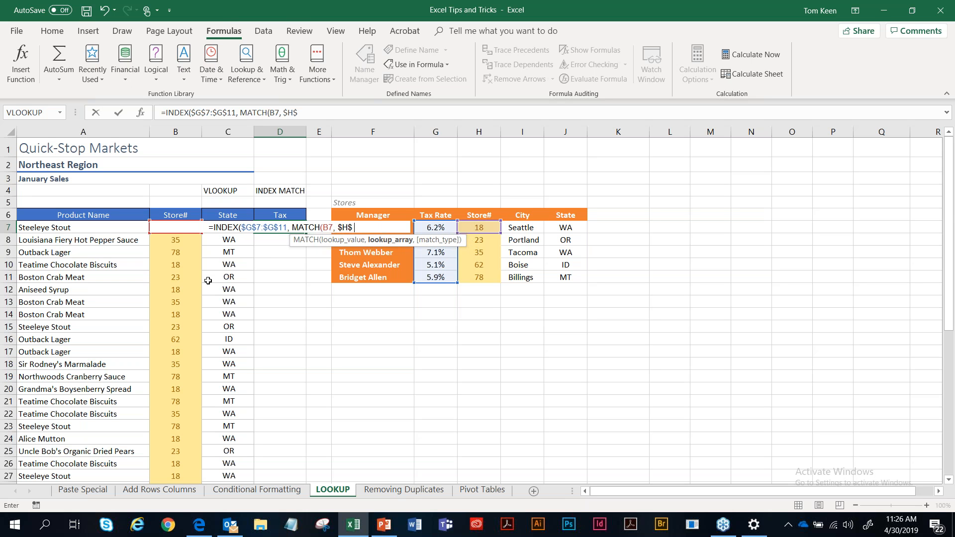
type(":")
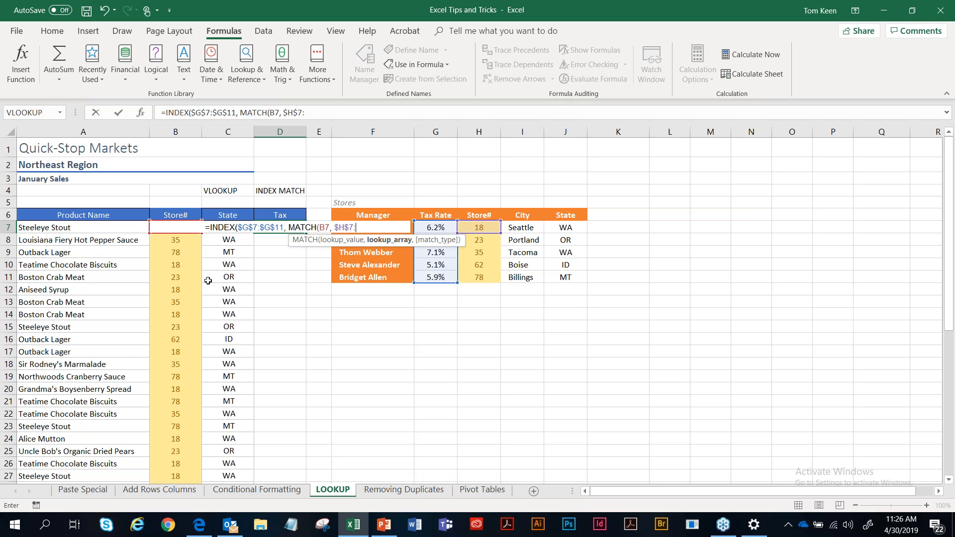
type("$")
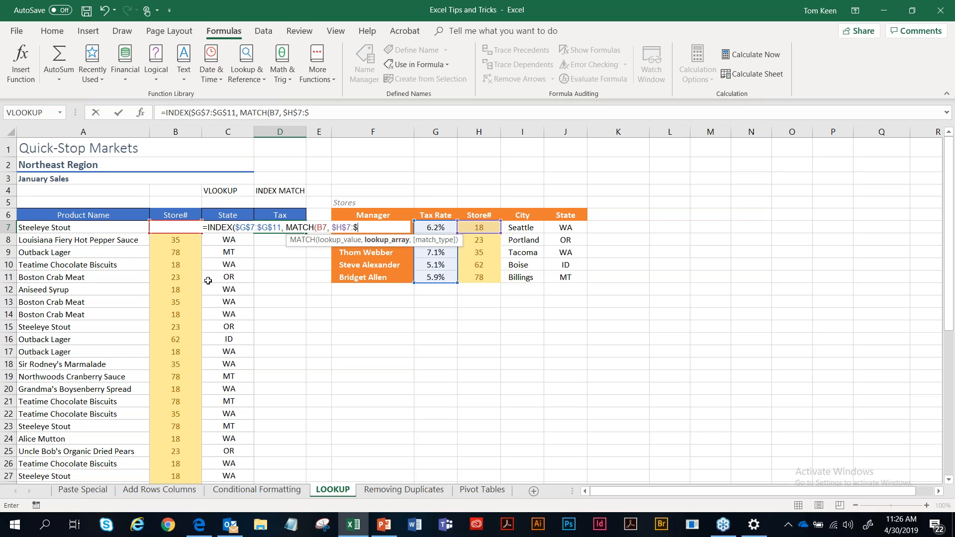
type("H")
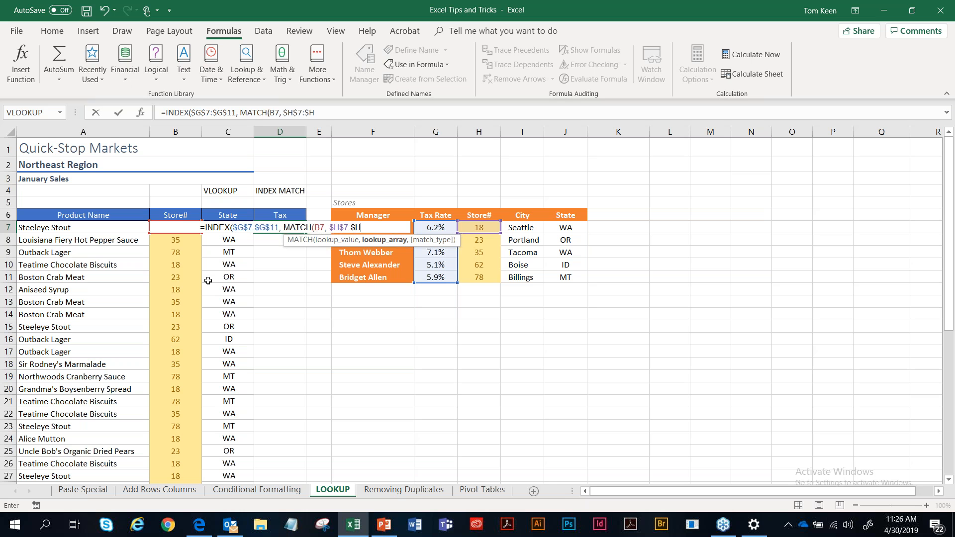
type("1")
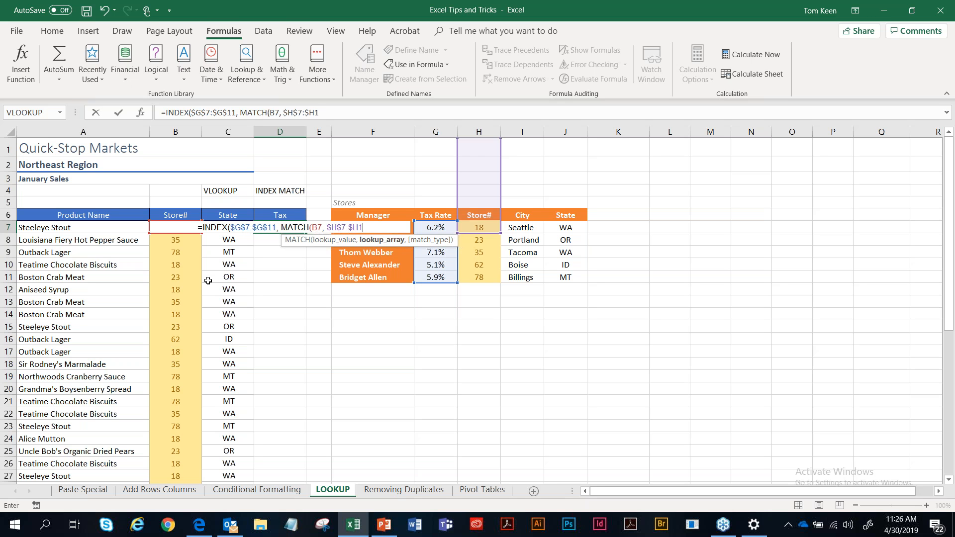
type("1))")
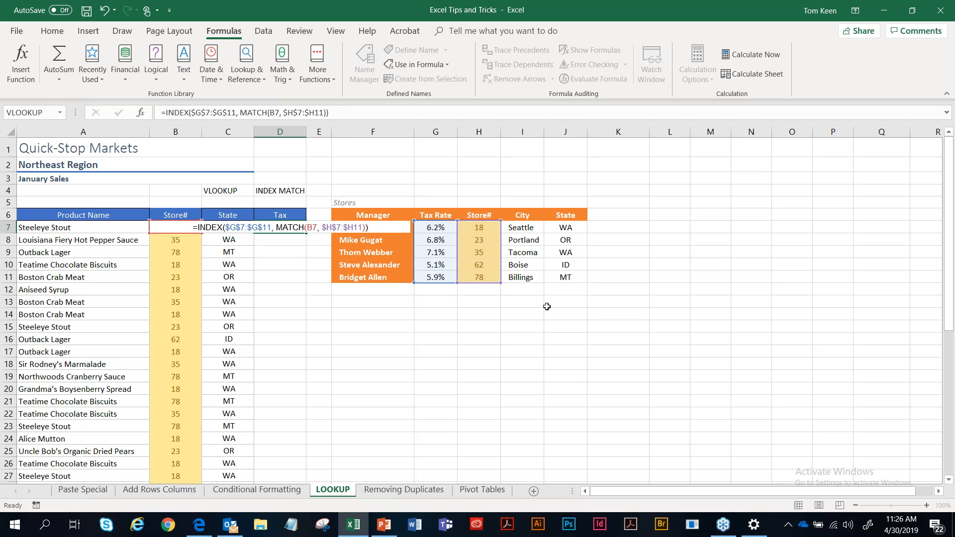
Step: Enter the INDEX MATCH formula in D7 and fill it down the Tax column
key("Return")
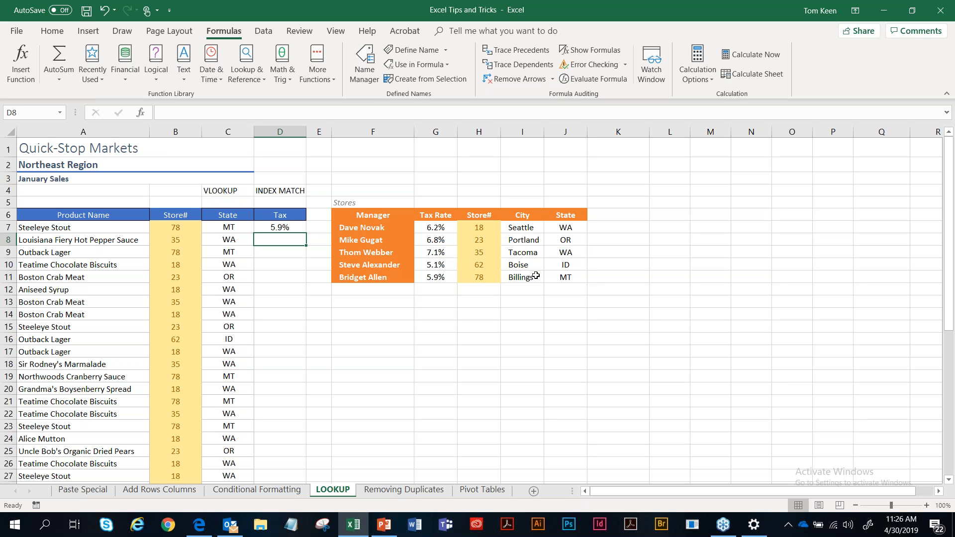
left_click(297, 230)
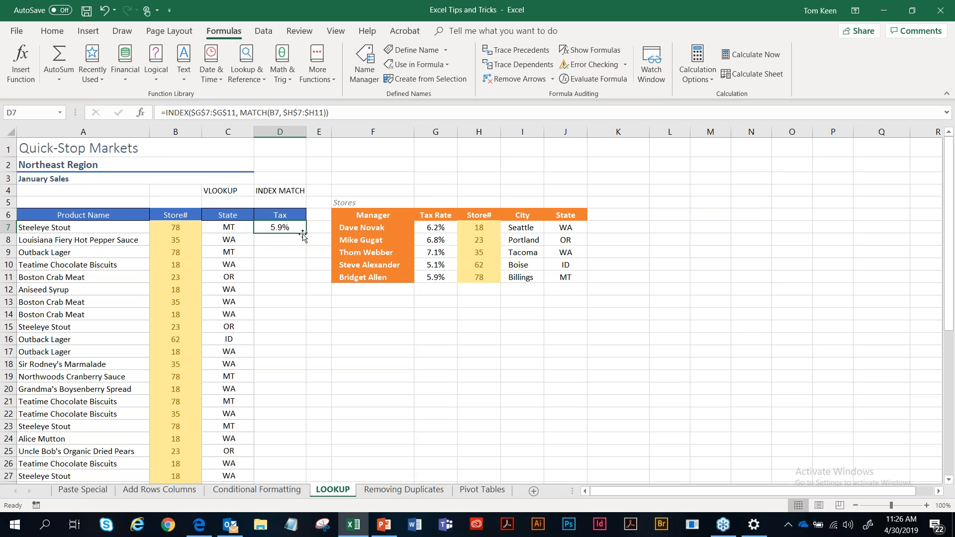
double_click(306, 233)
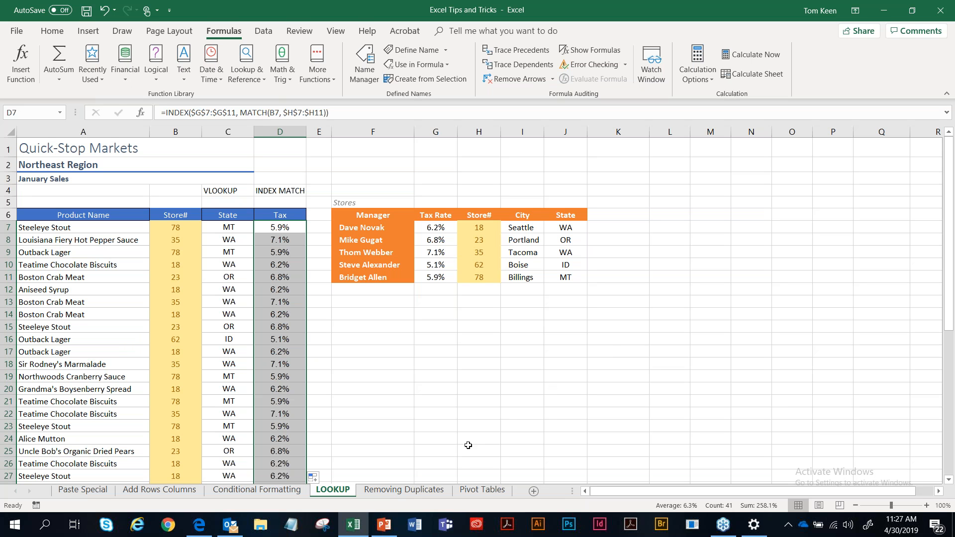
Step: Remove duplicate rows from the ACME Hardware product table on the Removing Duplicates sheet, comparing all six columns
left_click(354, 530)
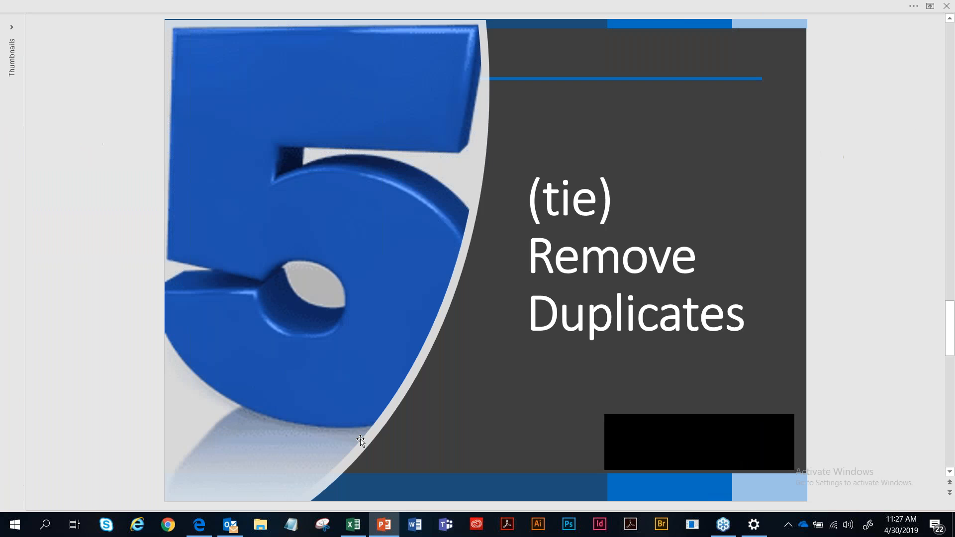
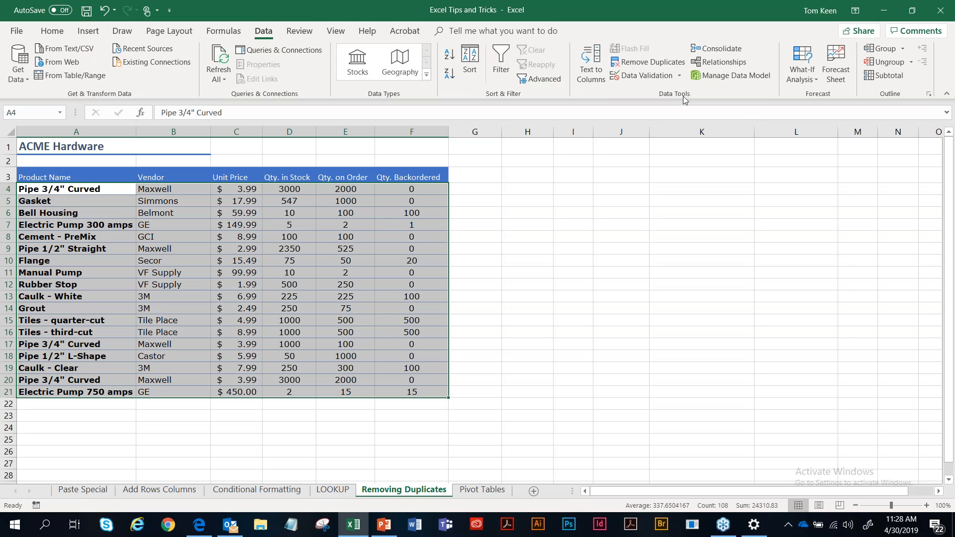
left_click(662, 62)
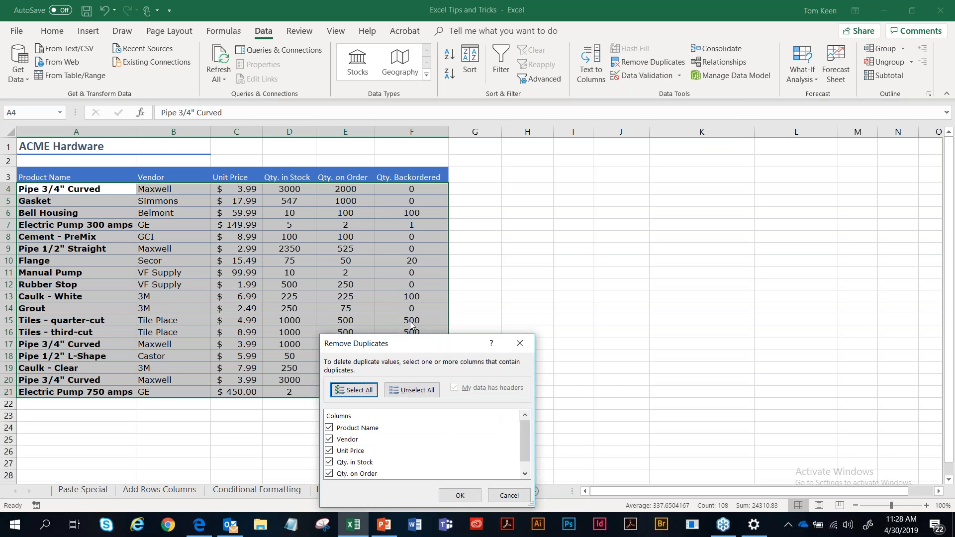
left_click_drag(413, 348, 555, 174)
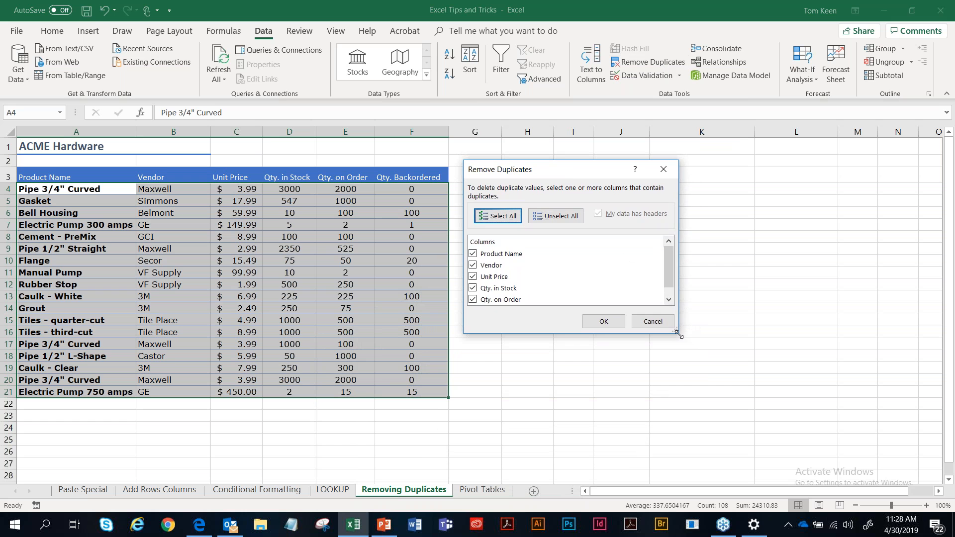
left_click_drag(677, 332, 762, 423)
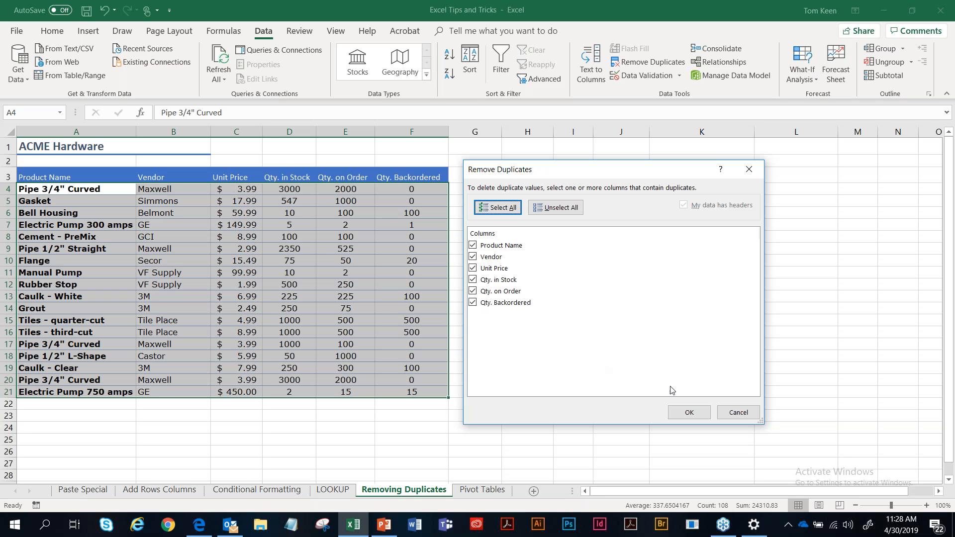
left_click(687, 413)
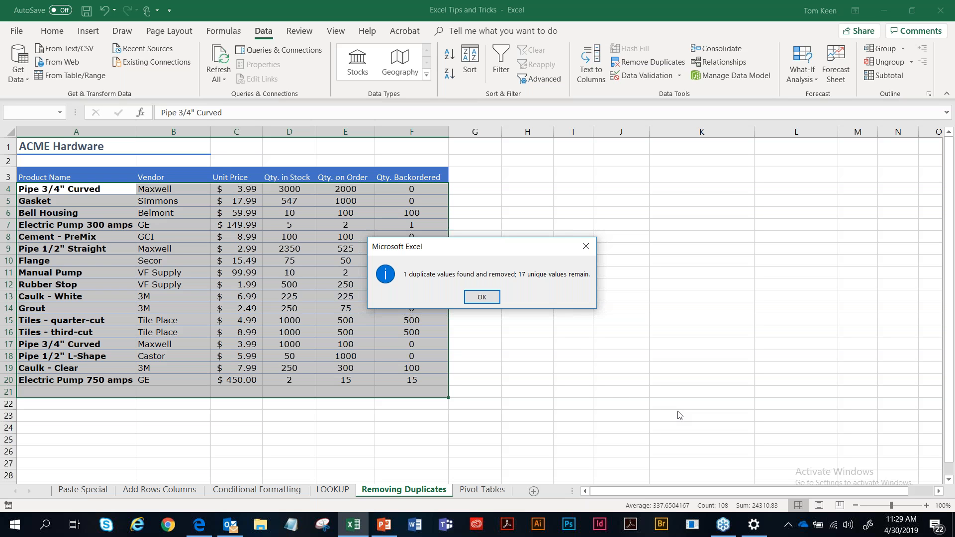
left_click(478, 297)
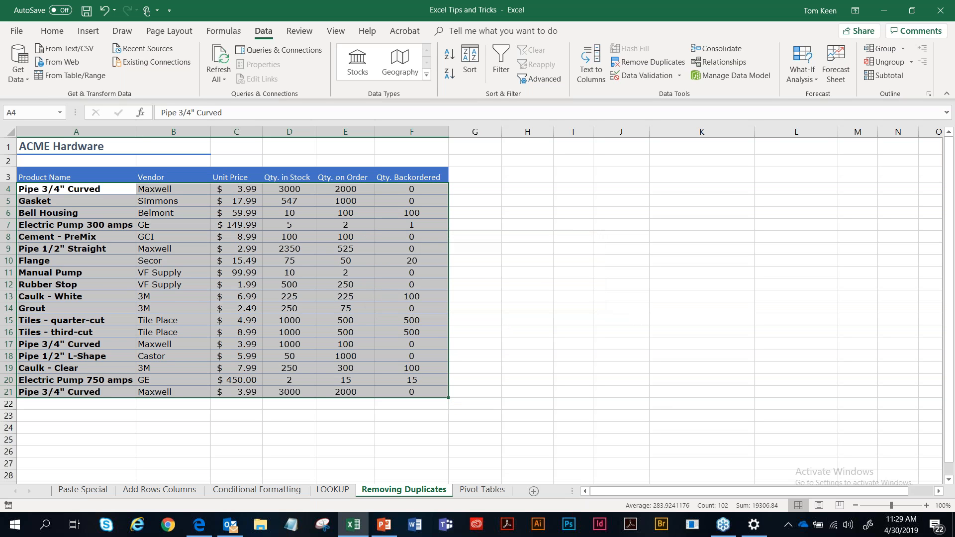
Step: Undo the duplicate removal and compare the Pipe 3/4" Curved entries in rows 20, 4 and 17
key("ctrl+z")
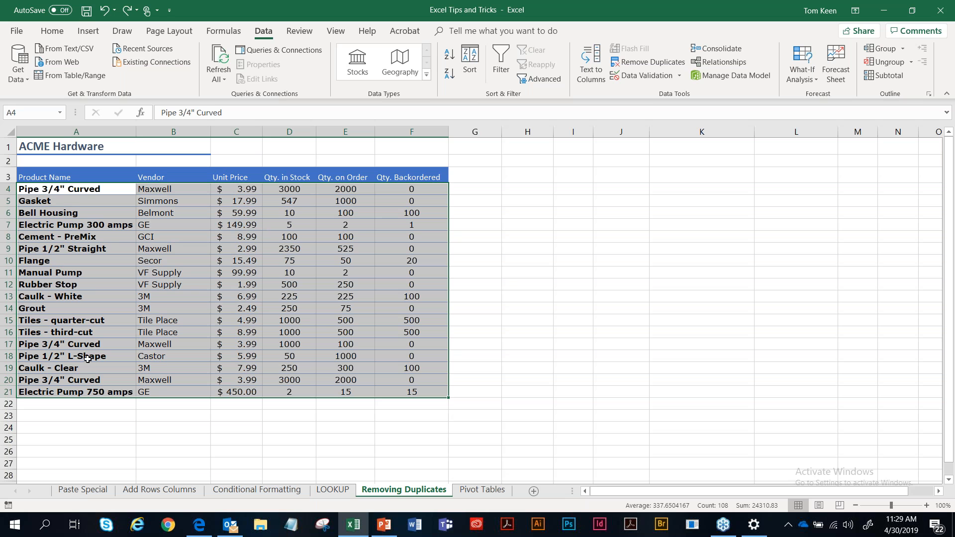
left_click(86, 380)
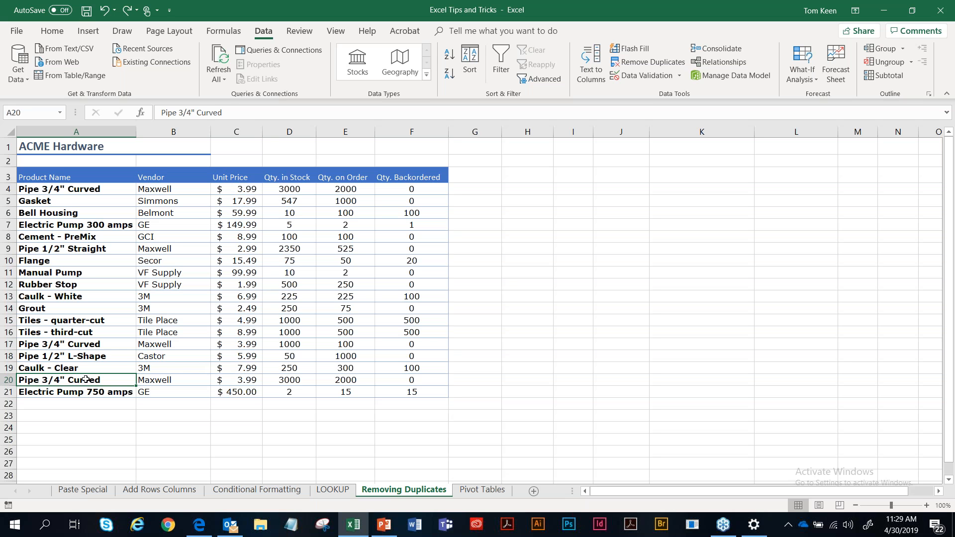
left_click(76, 191)
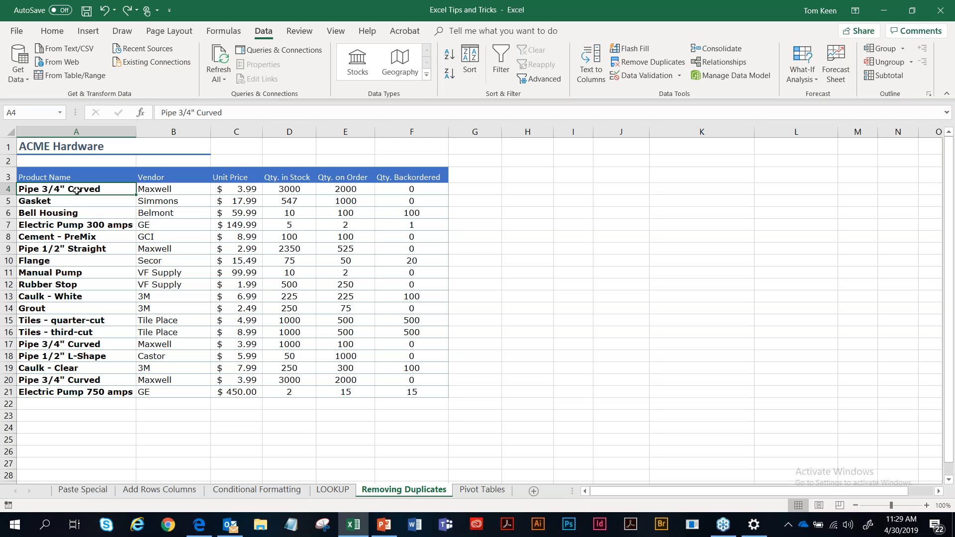
left_click(95, 345)
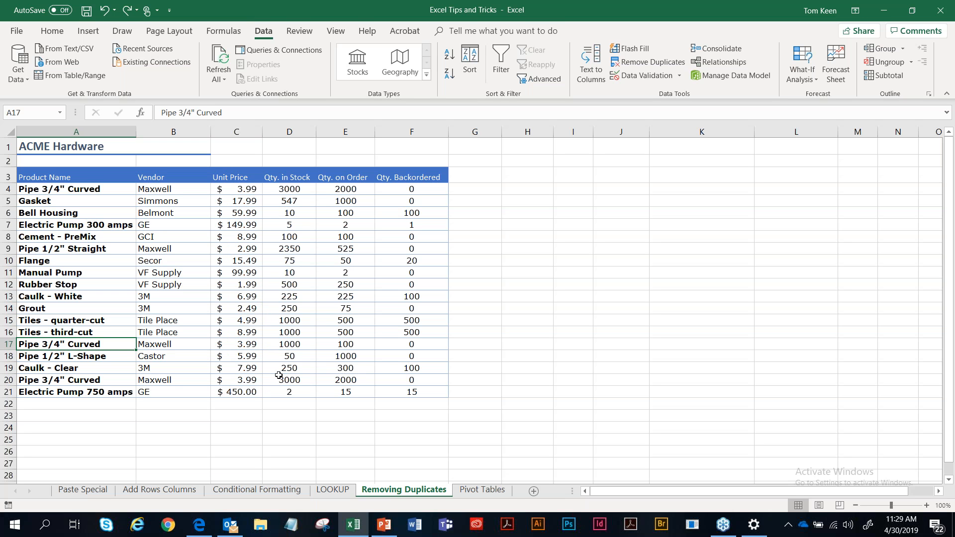
Step: Remove duplicate rows from the product data in A4:F21, comparing only Product Name, Vendor and Unit Price
left_click(347, 344)
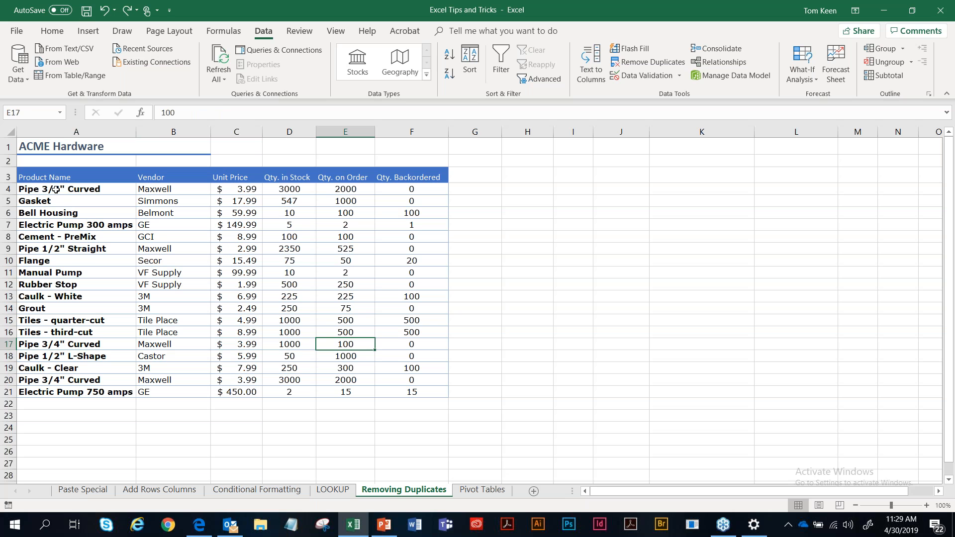
left_click(60, 190)
left_click_drag(60, 191, 387, 391)
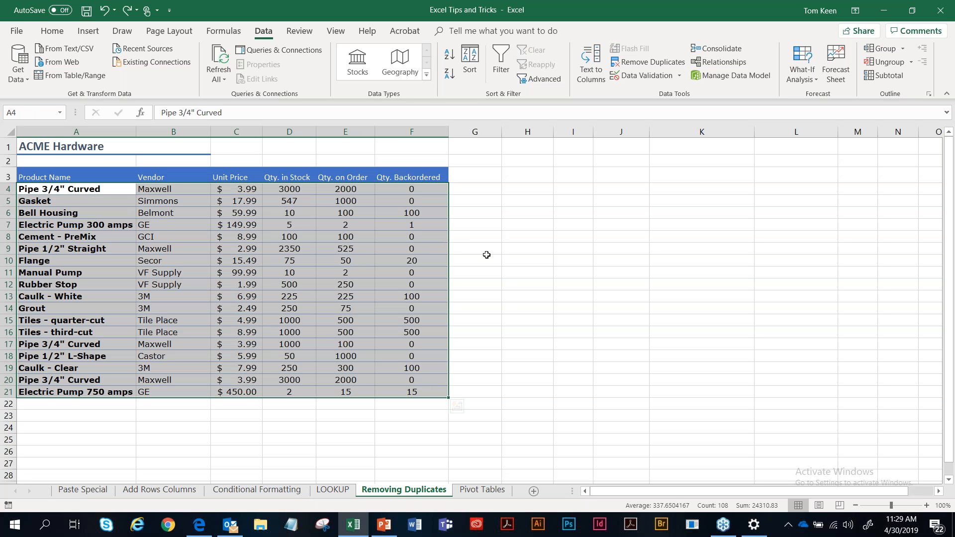
left_click(627, 65)
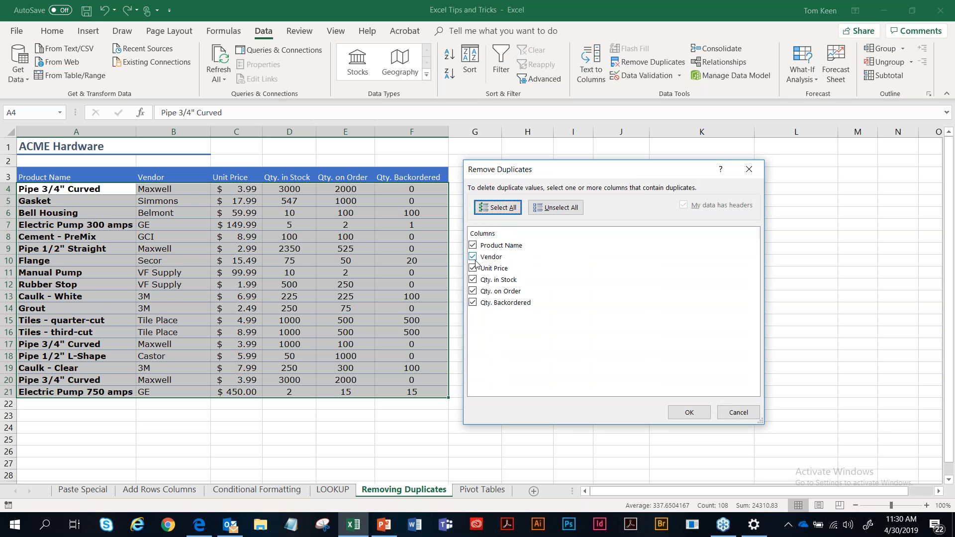
left_click(473, 302)
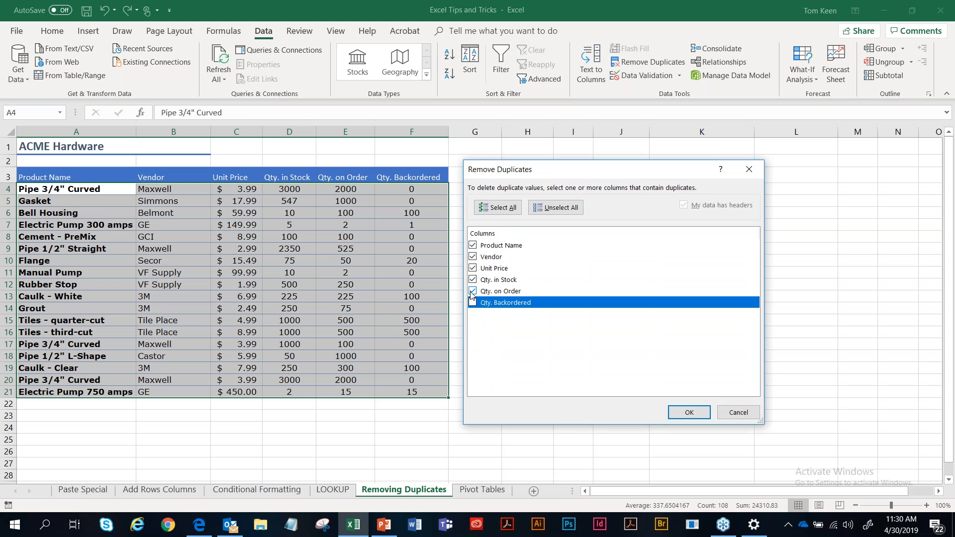
left_click(473, 291)
left_click(473, 280)
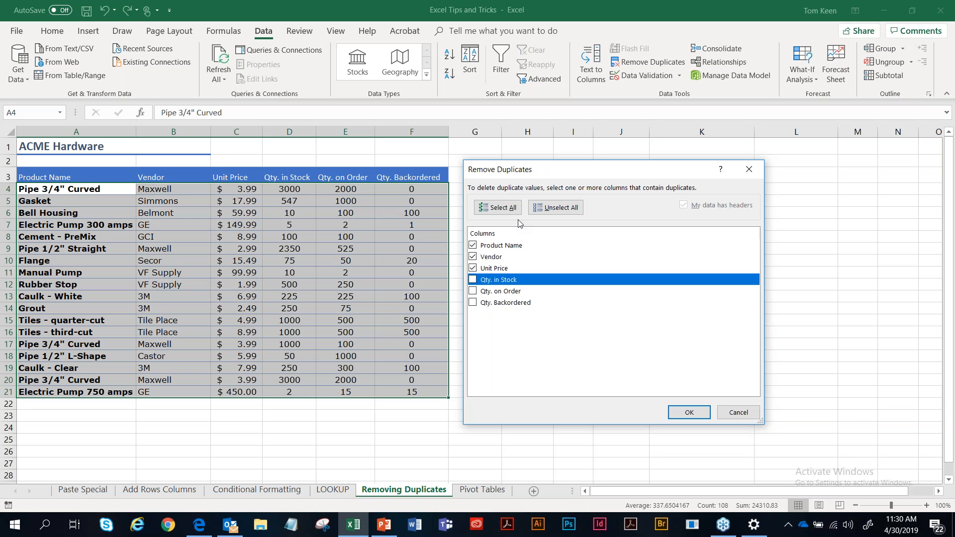
left_click(691, 414)
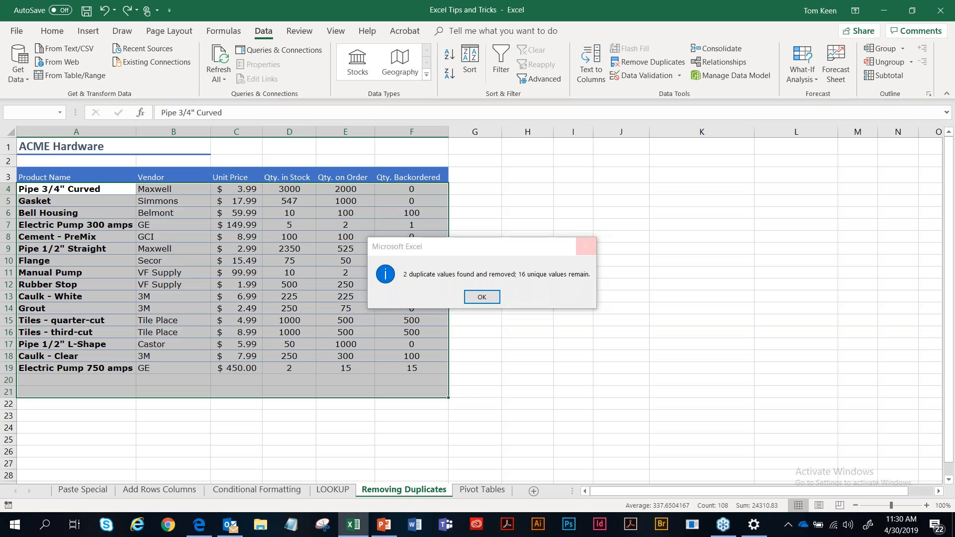
left_click(585, 246)
Step: Enter two sample rows of a last name and a first name in I6:J7, and clear those cells
left_click(573, 212)
type("Smith")
key("Tab")
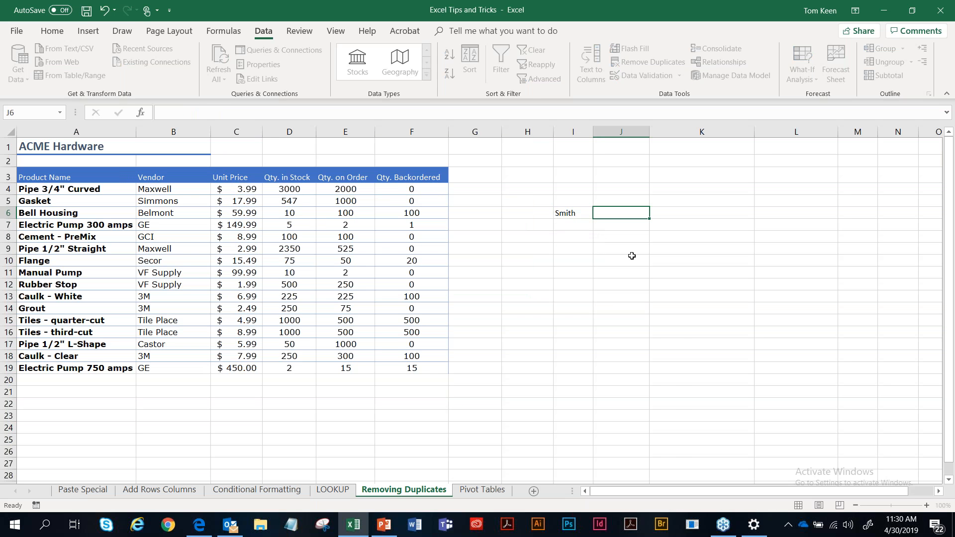
type("Ed")
key("Return")
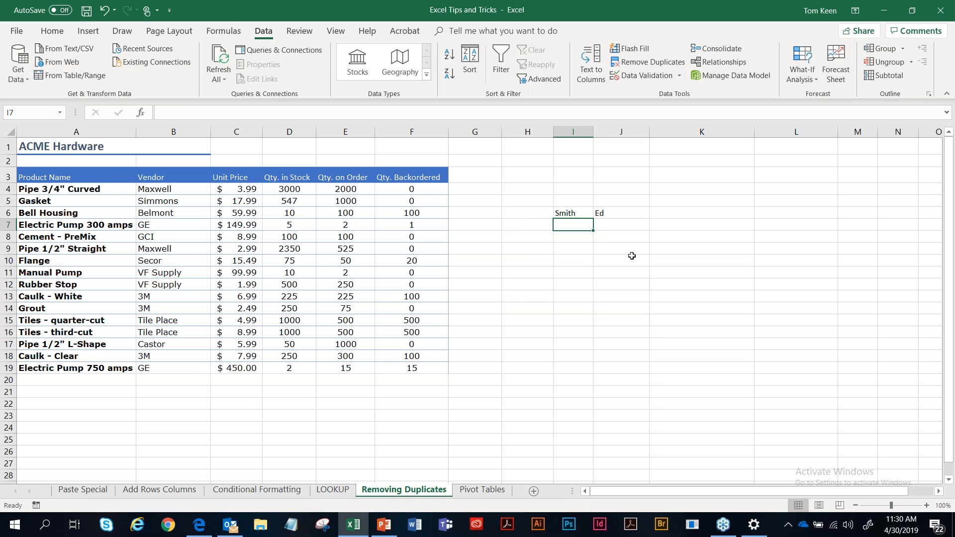
type("Smith")
key("Tab")
type("Edward")
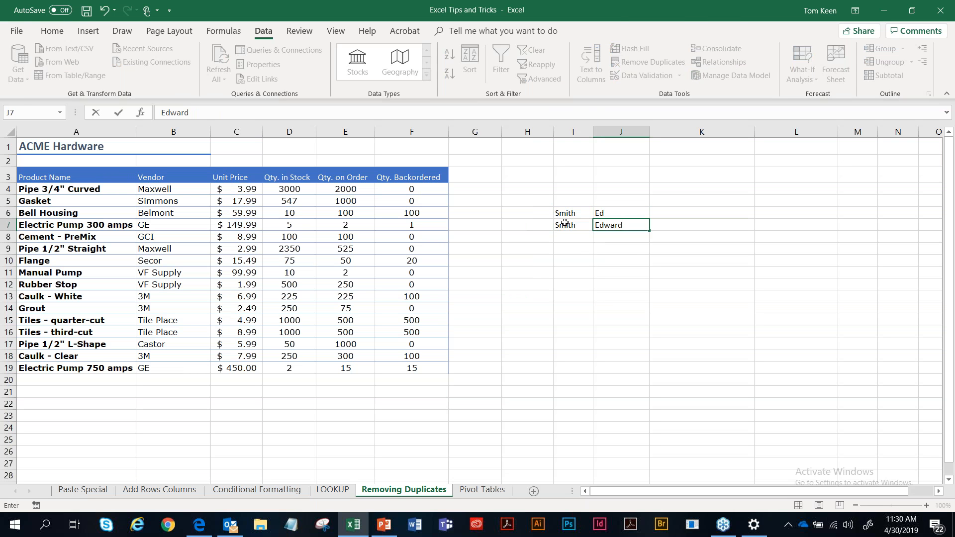
left_click_drag(564, 212, 607, 221)
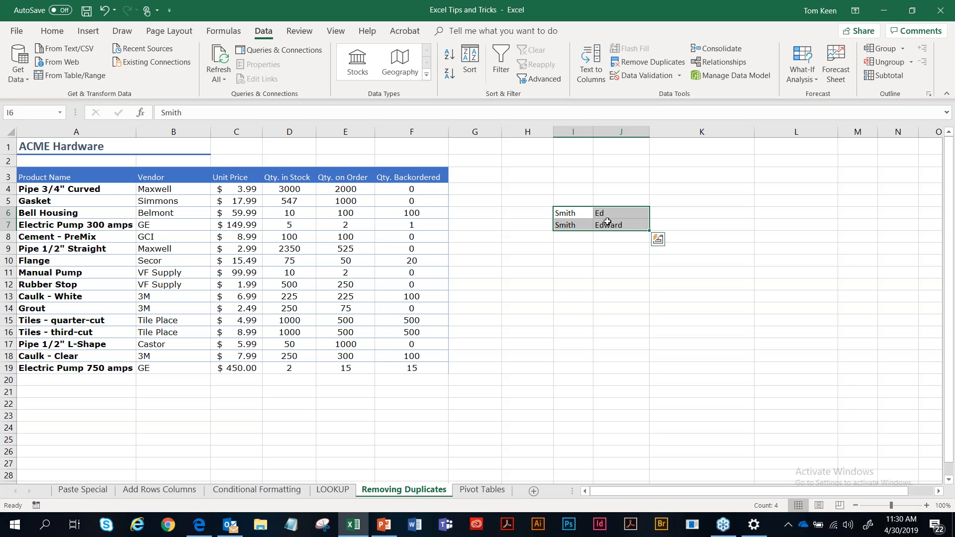
key("Delete")
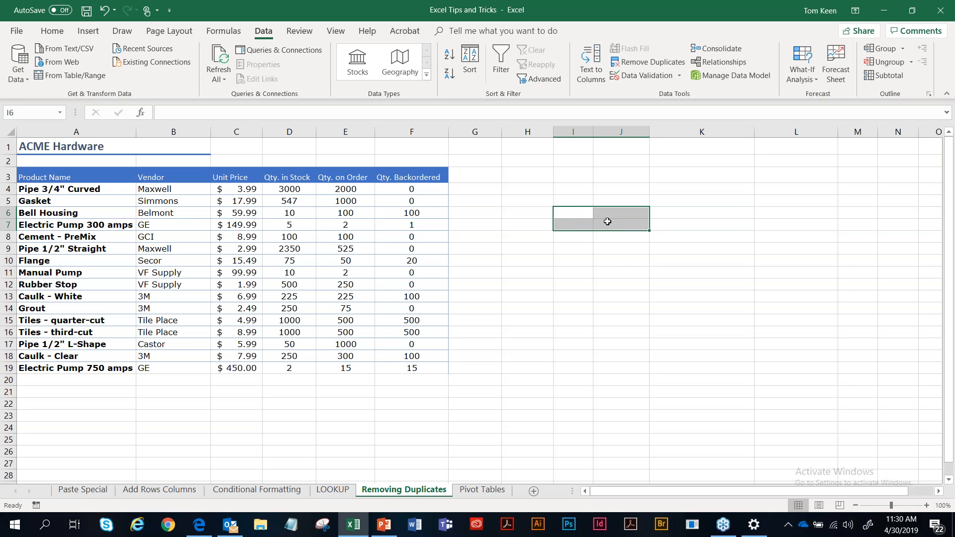
Step: Convert the ACME Hardware product range A3:F19 into an Excel table with headers
left_click(250, 225)
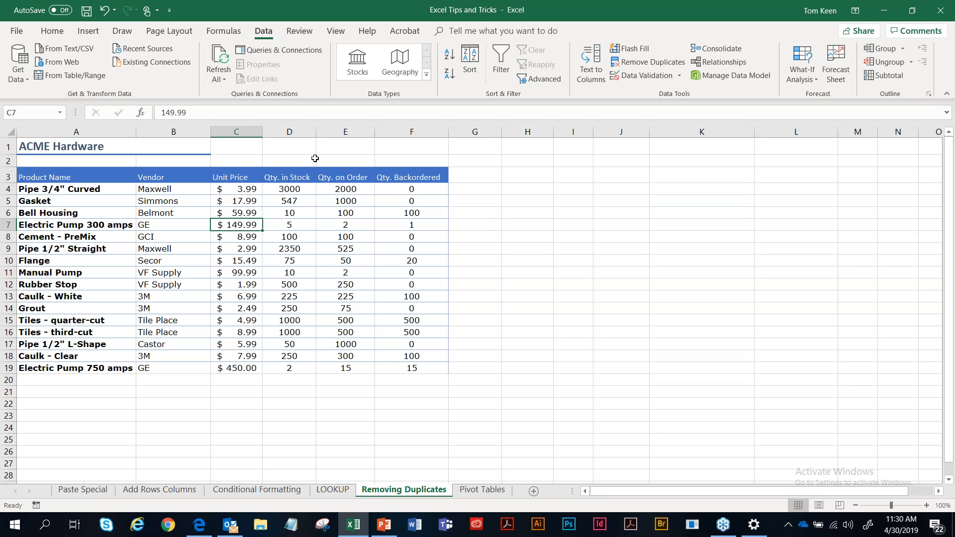
key("ctrl+t")
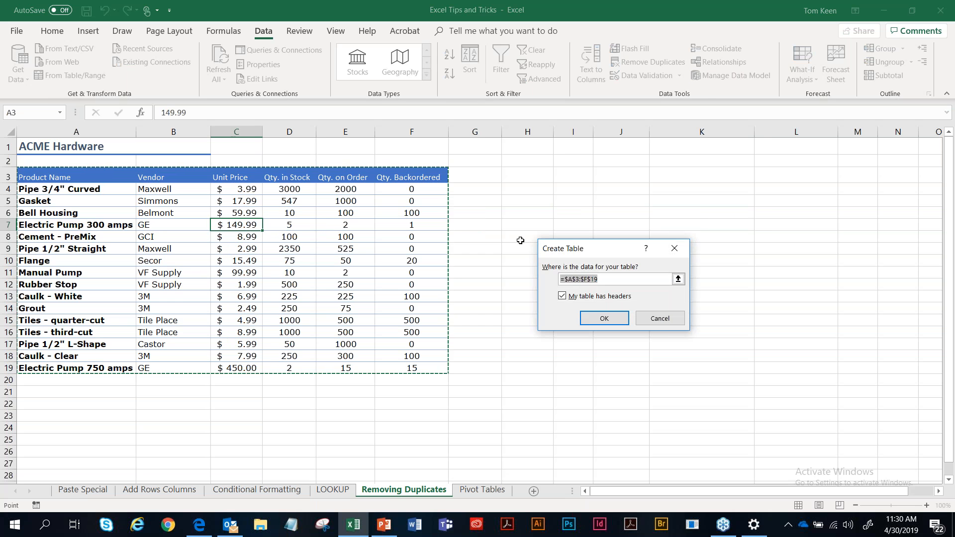
key("Return")
left_click(309, 224)
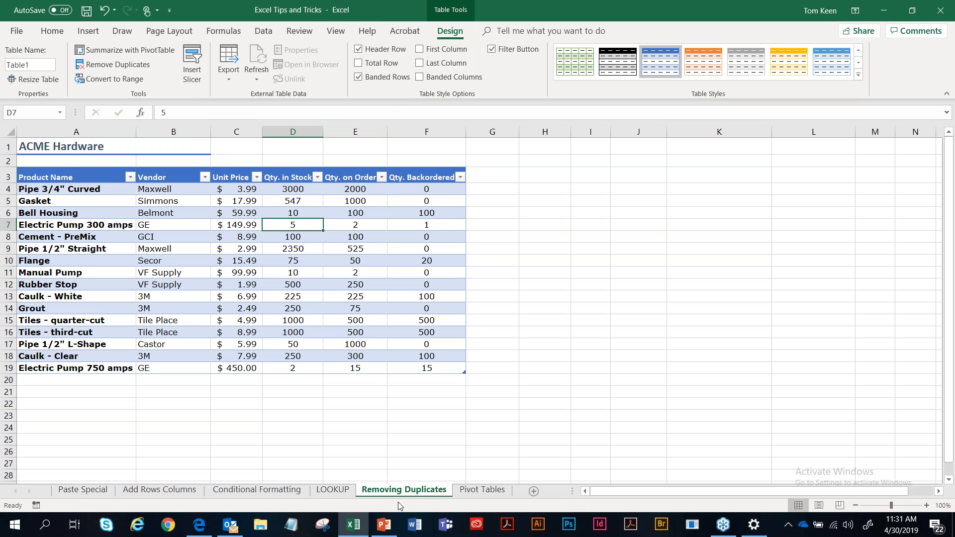
Step: Switch to PowerPoint to advance to the Pivot Tables slide, and return to Excel on the Pivot Tables sheet
left_click(365, 526)
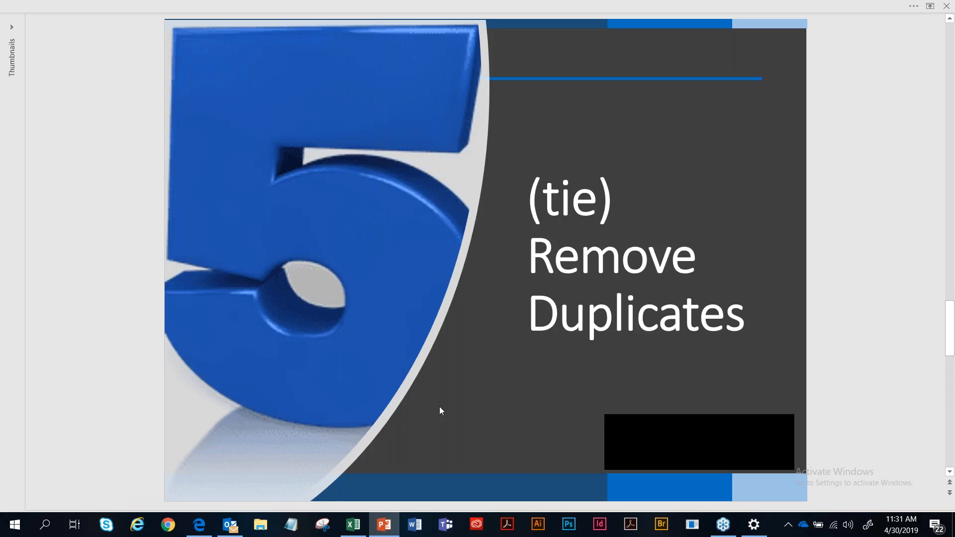
left_click(440, 407)
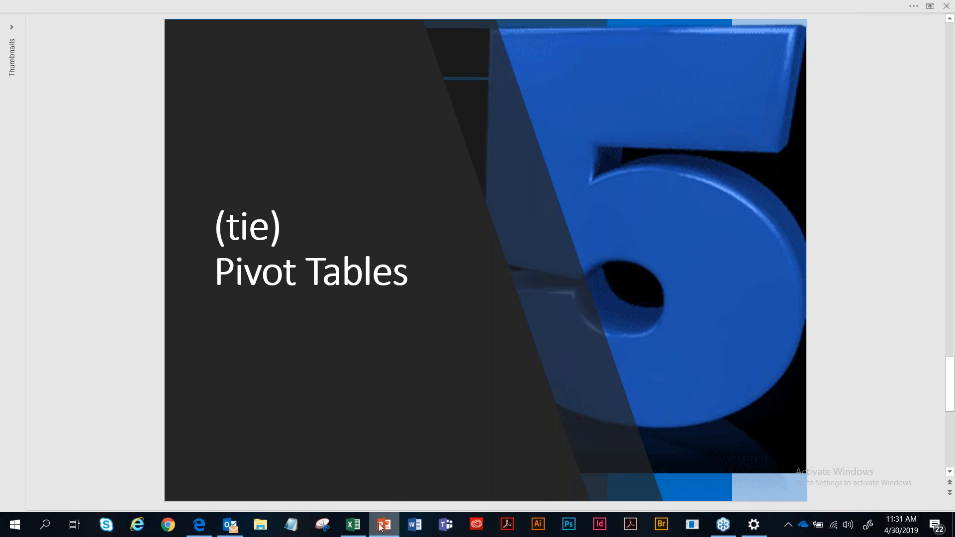
left_click(352, 526)
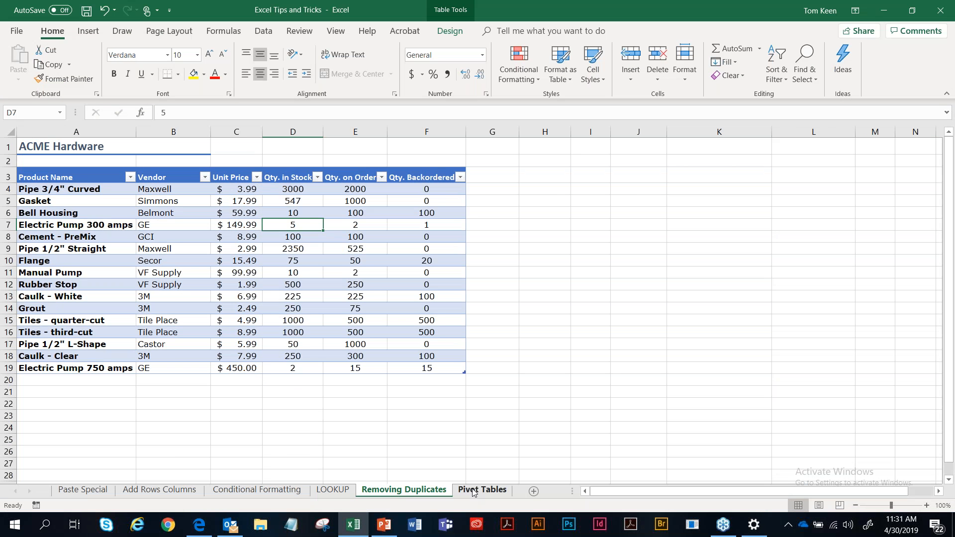
left_click(473, 493)
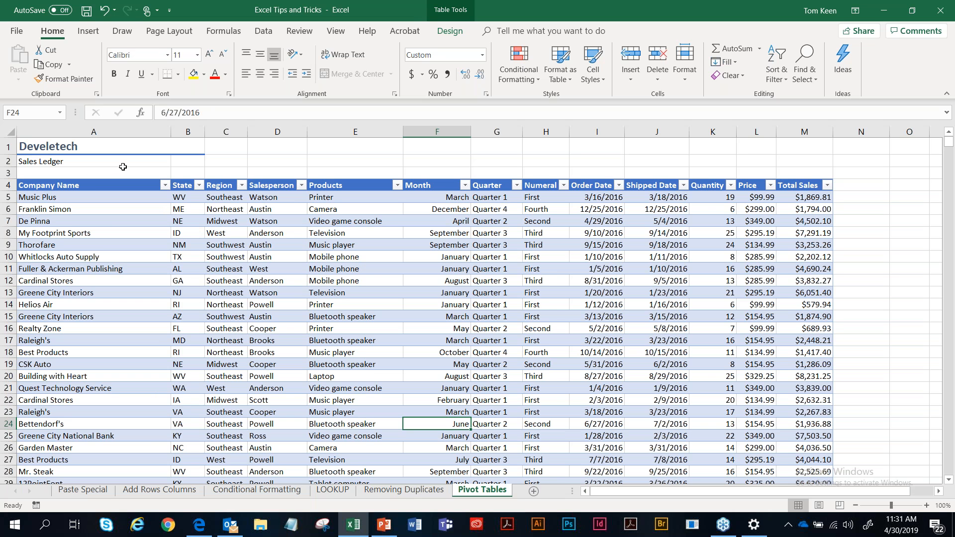
Step: Examine the Sales Ledger fields from Company Name to Total Sales, including the Total Sales formula and the Region entries
left_click(86, 198)
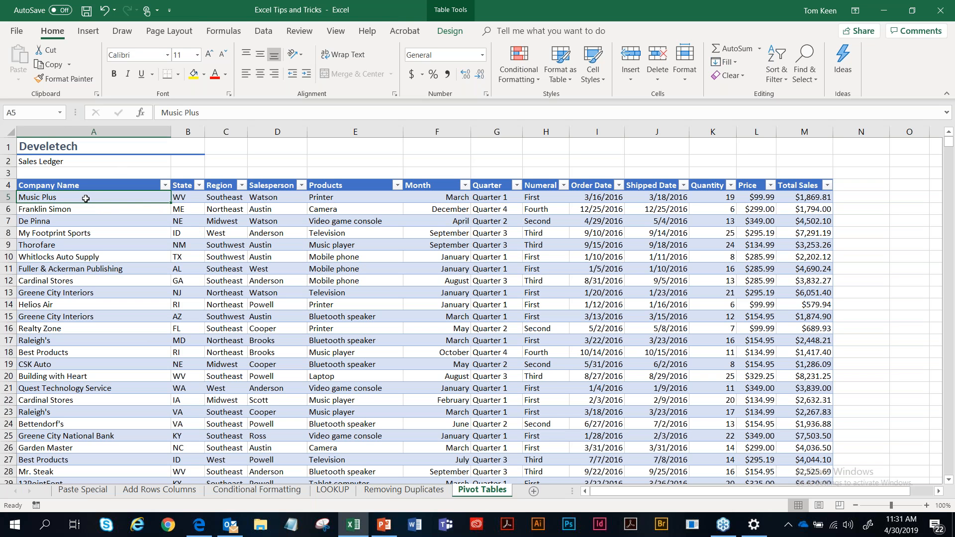
left_click(182, 207)
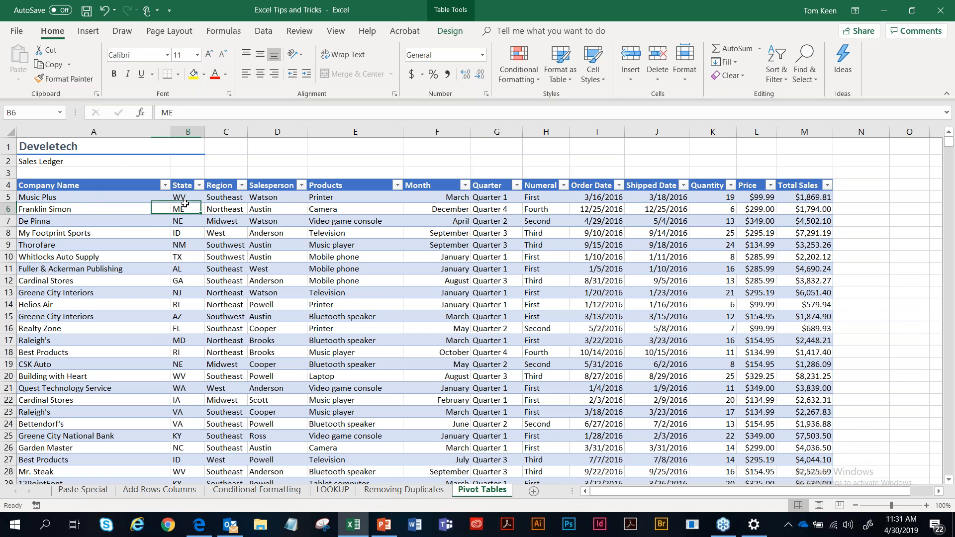
left_click(218, 202)
left_click(271, 199)
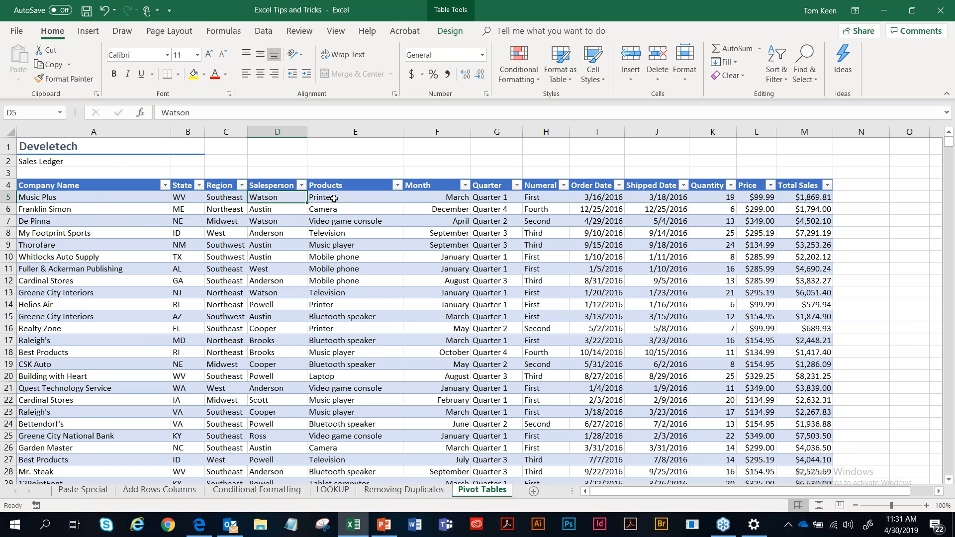
left_click(337, 196)
left_click(432, 198)
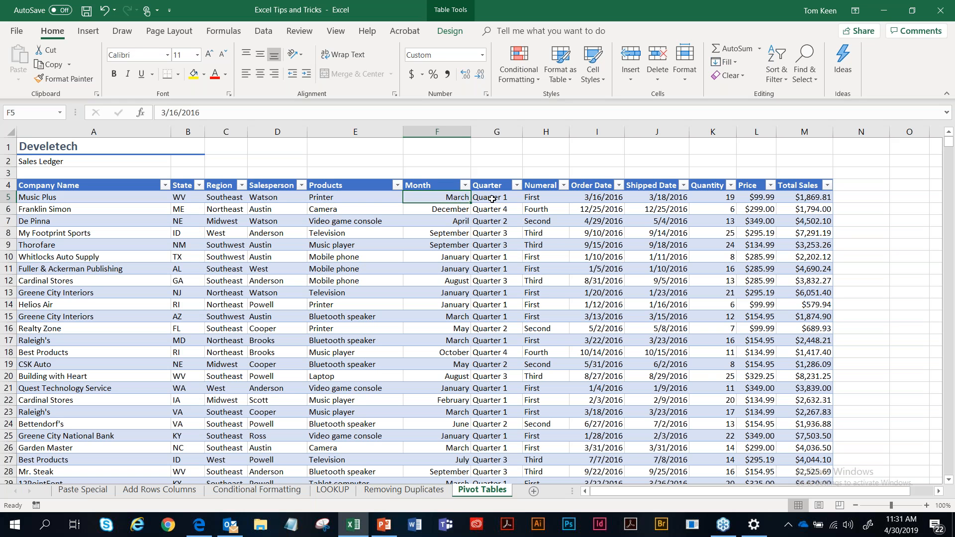
left_click(492, 198)
left_click(605, 198)
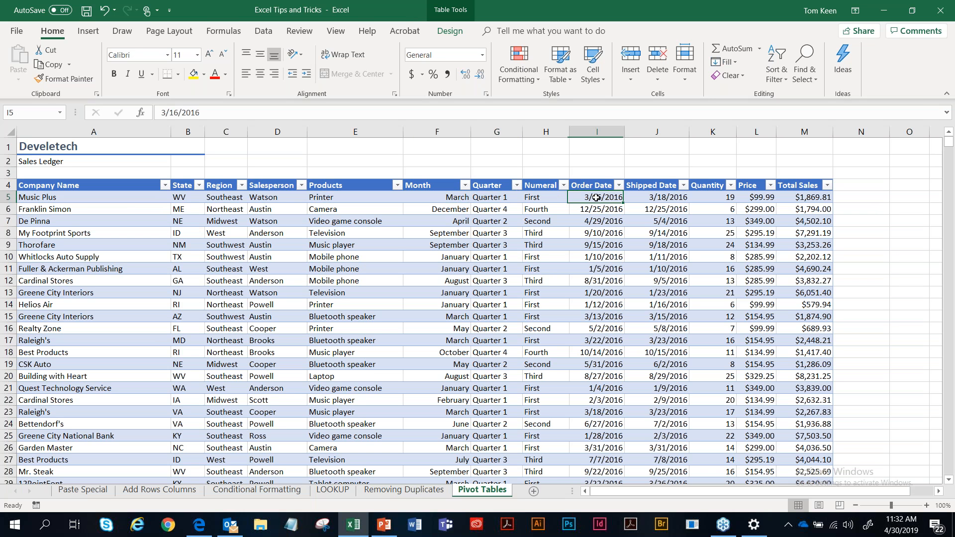
left_click(649, 197)
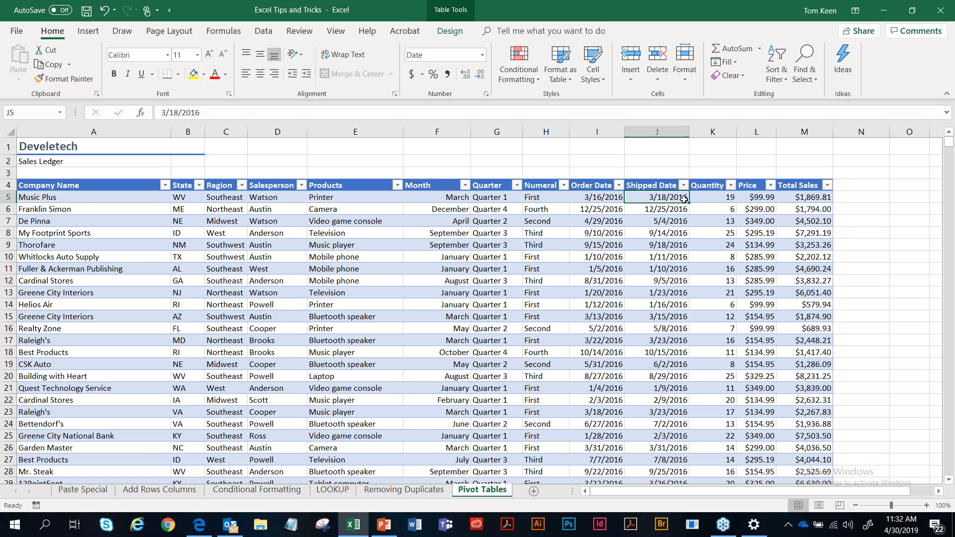
left_click(714, 198)
left_click(756, 198)
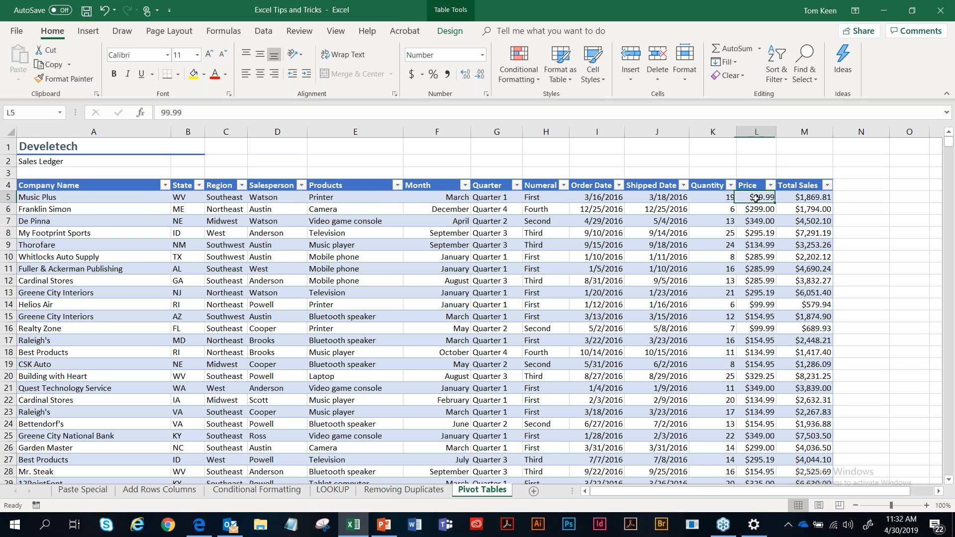
left_click(799, 198)
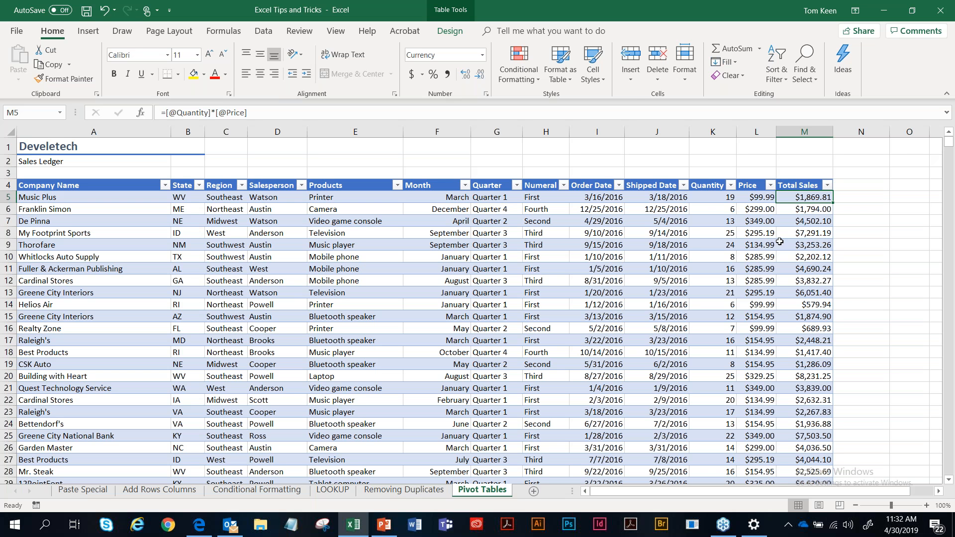
left_click(225, 220)
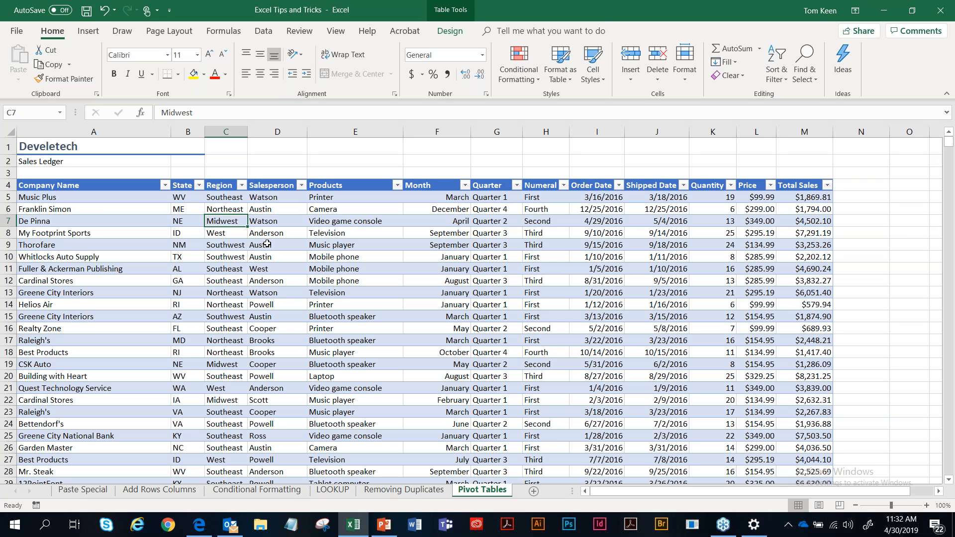
Step: Preview the recommended PivotTables for the sales ledger and insert Sum of Total Sales by Region
left_click(319, 266)
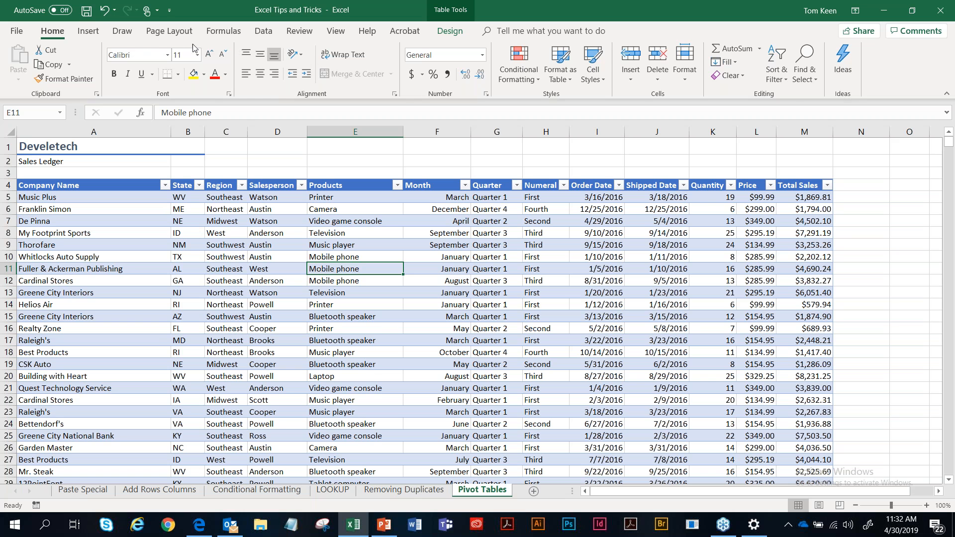
left_click(90, 33)
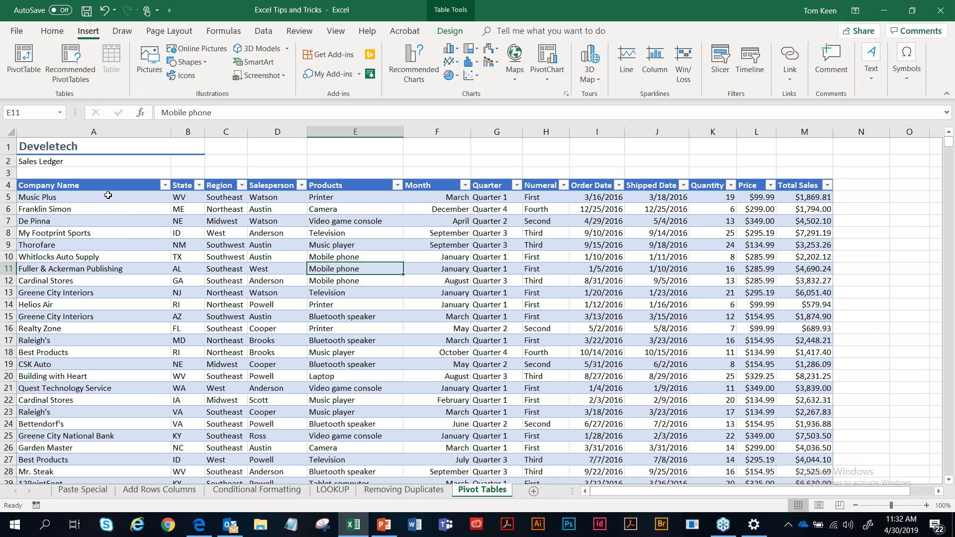
left_click(66, 79)
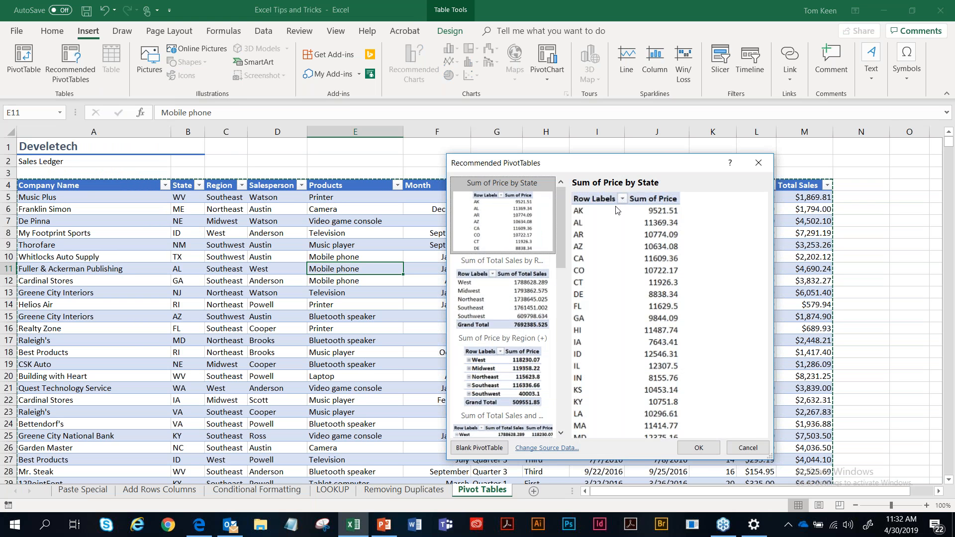
left_click(511, 303)
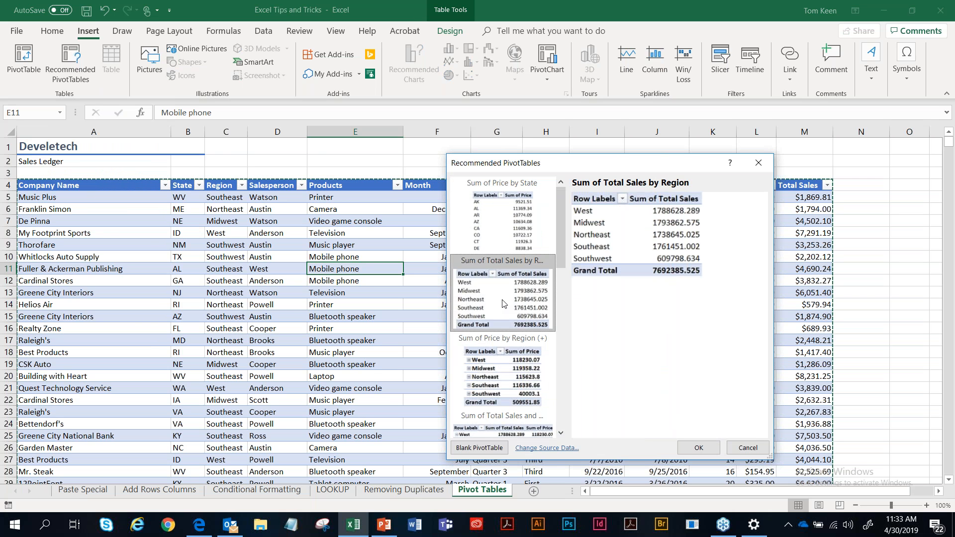
left_click(512, 367)
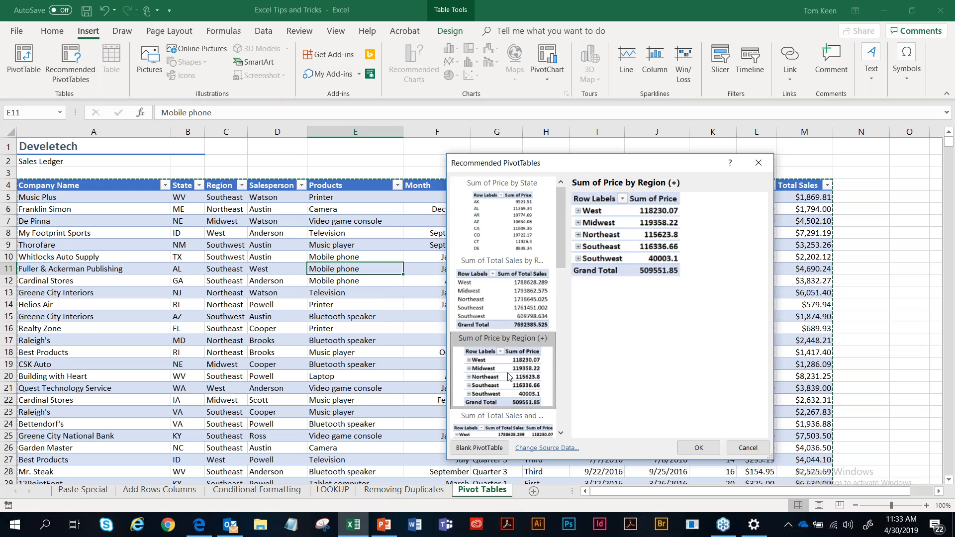
scroll(508, 377, "down", 3)
left_click(508, 380)
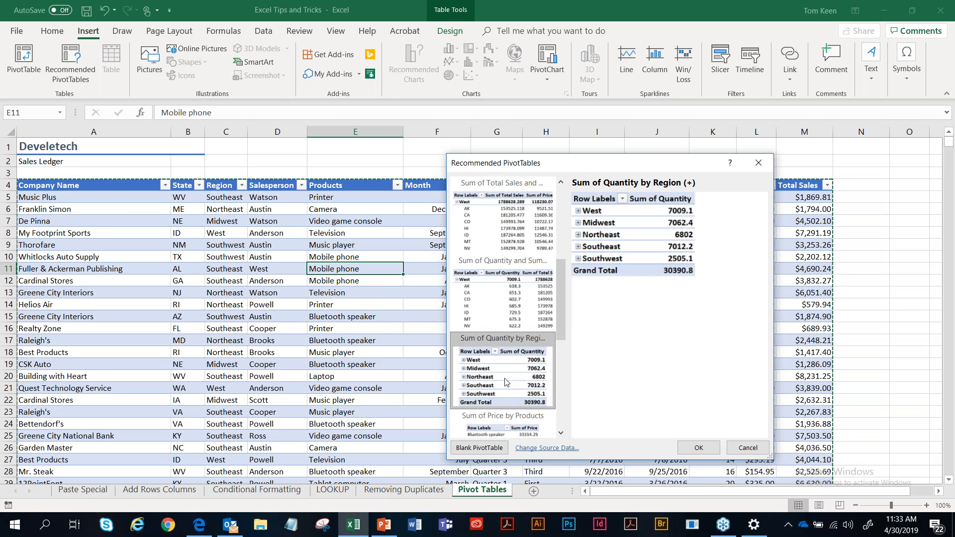
scroll(506, 382, "up", 3)
left_click(509, 326)
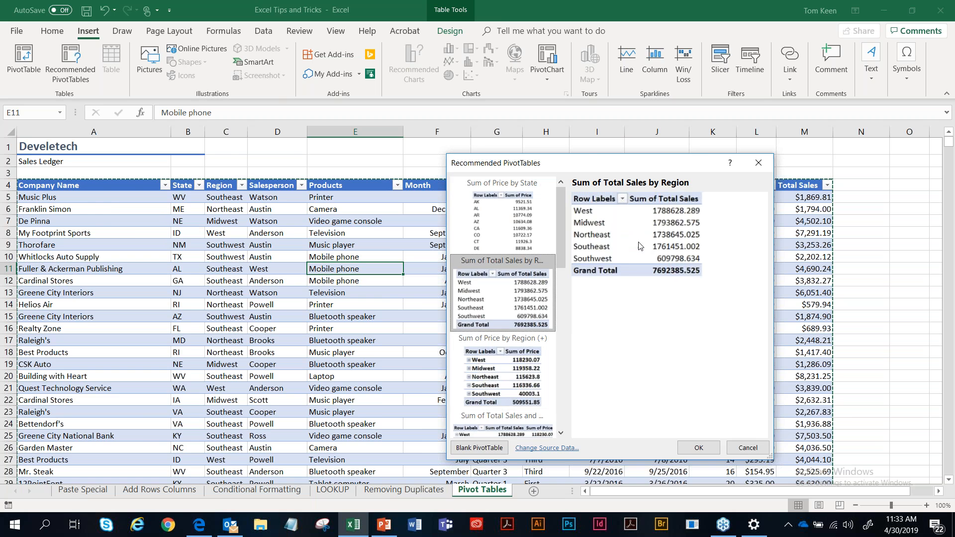
left_click(698, 447)
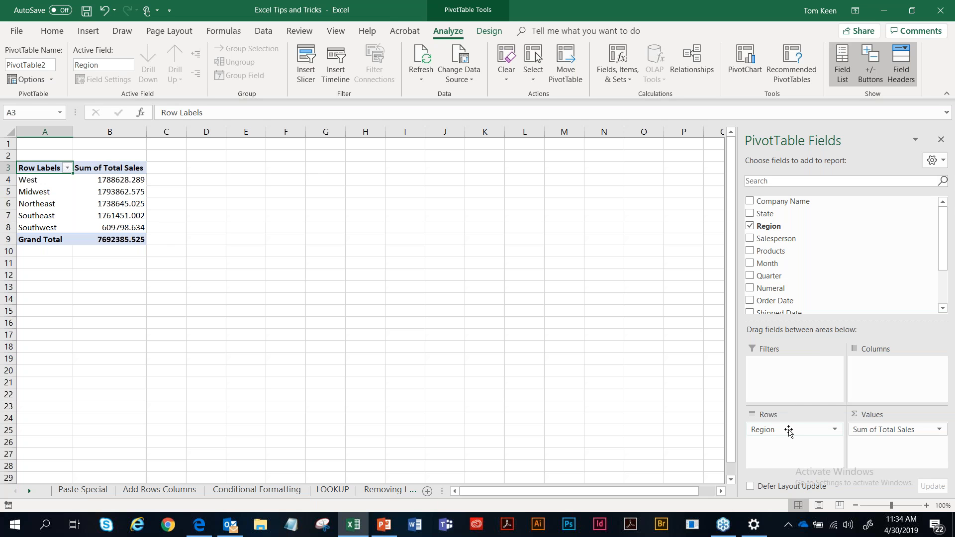
Step: Try Region as the PivotTable's column field and move it back to the rows
left_click_drag(784, 431, 876, 380)
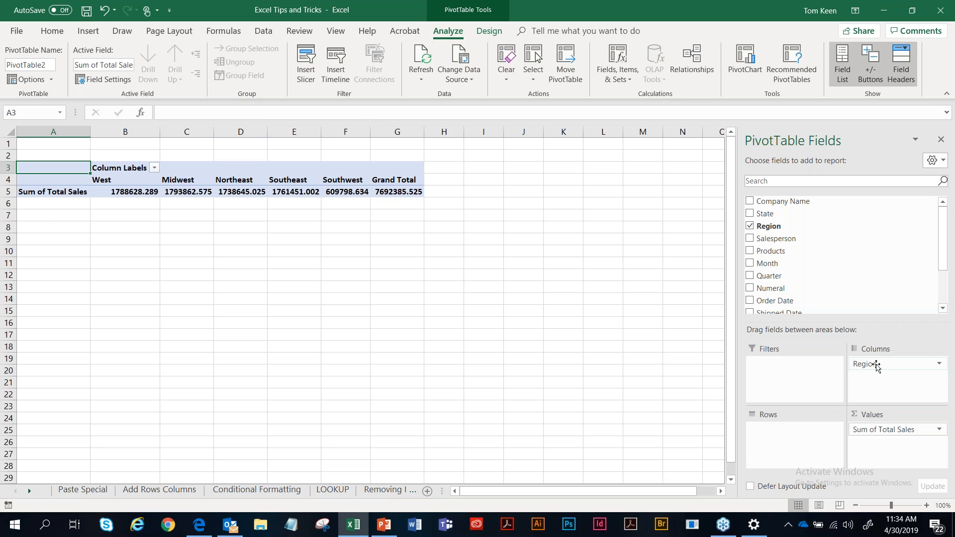
left_click_drag(876, 366, 801, 445)
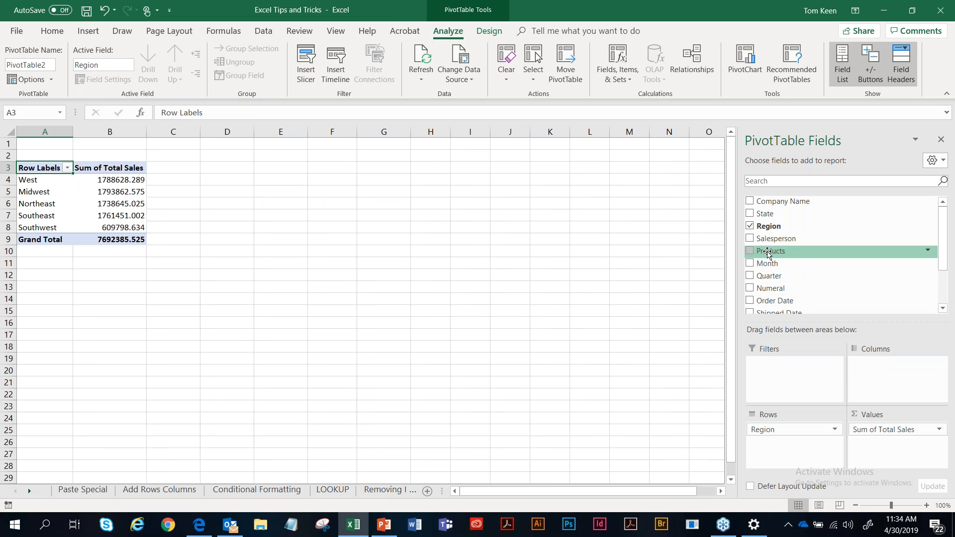
Step: Add Products as the PivotTable's column field, and switch to the PowerPoint presentation
left_click_drag(767, 253, 880, 381)
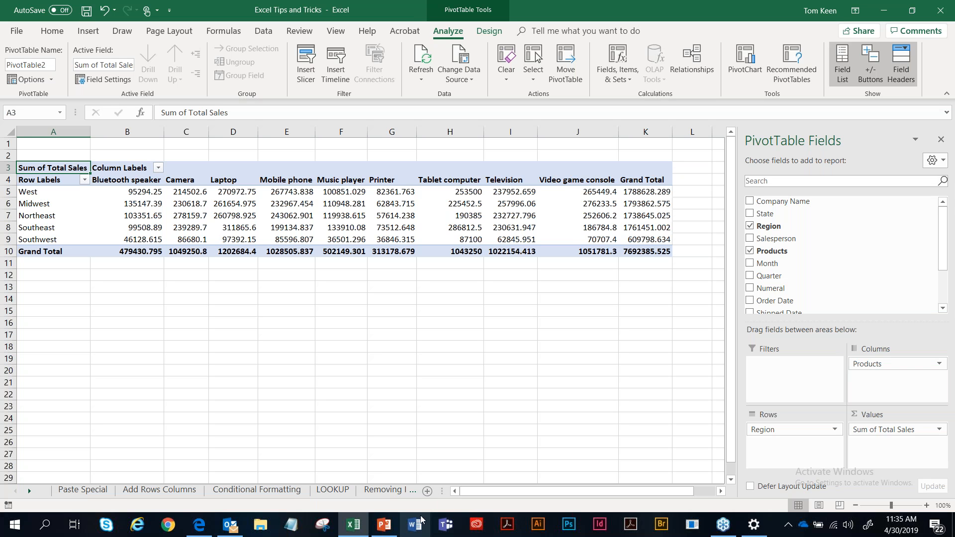
left_click(388, 526)
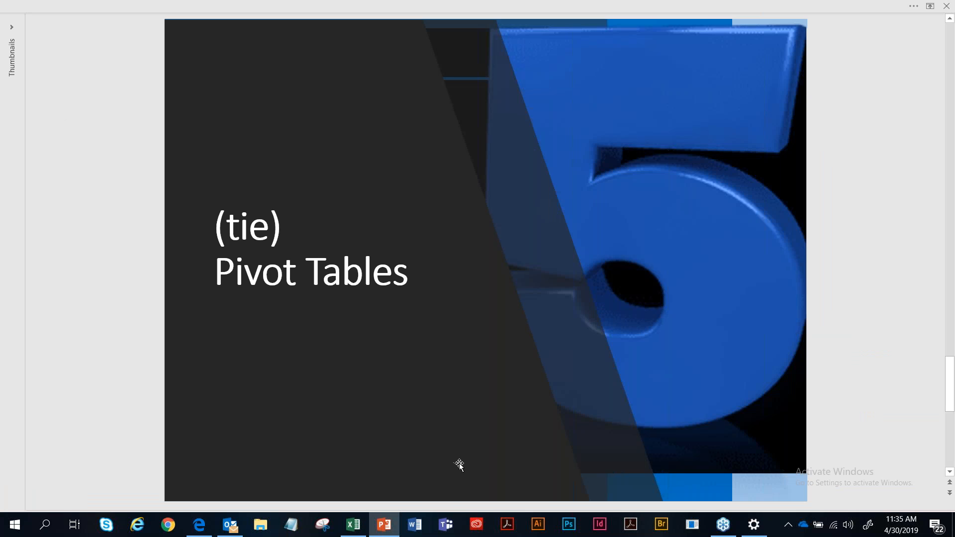